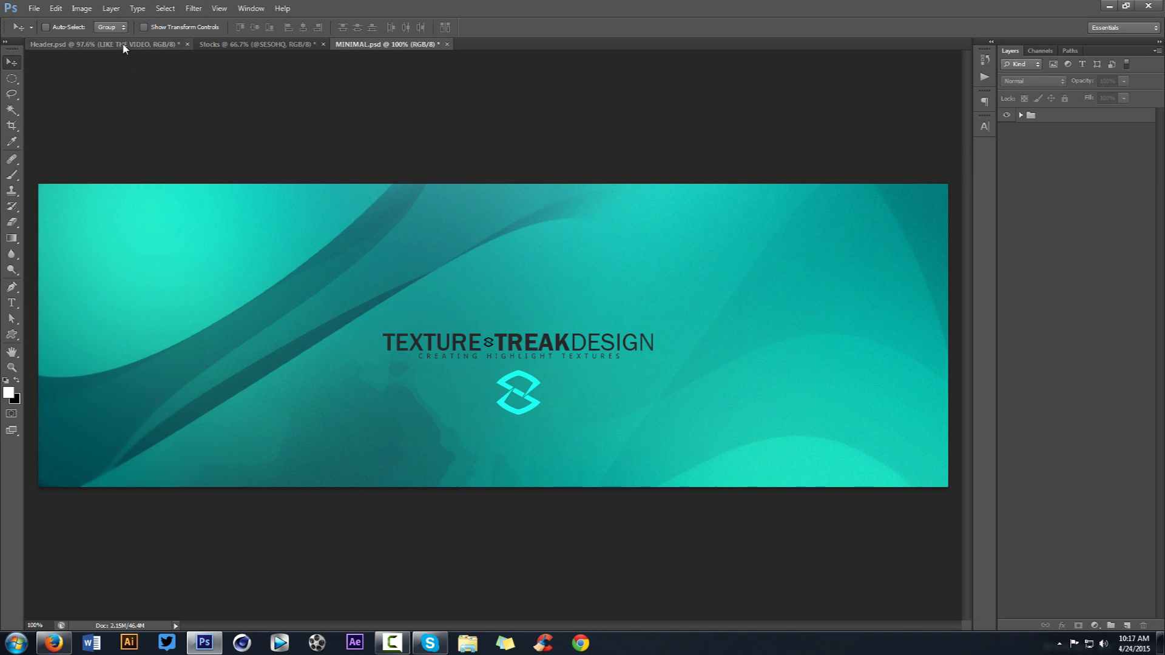
Switch to Firefox and view the layer-group preview image on Sellfy's Experience Pack page.
left_click(91, 44)
left_click(364, 45)
key("alt+Tab")
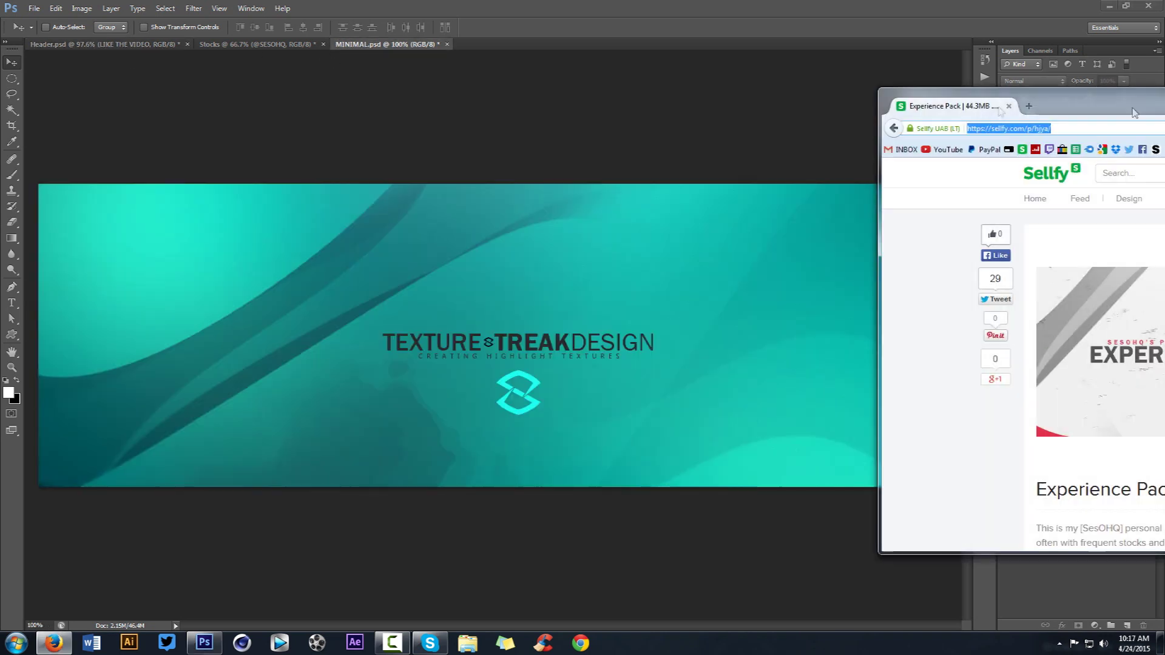
left_click_drag(529, 82, 619, 90)
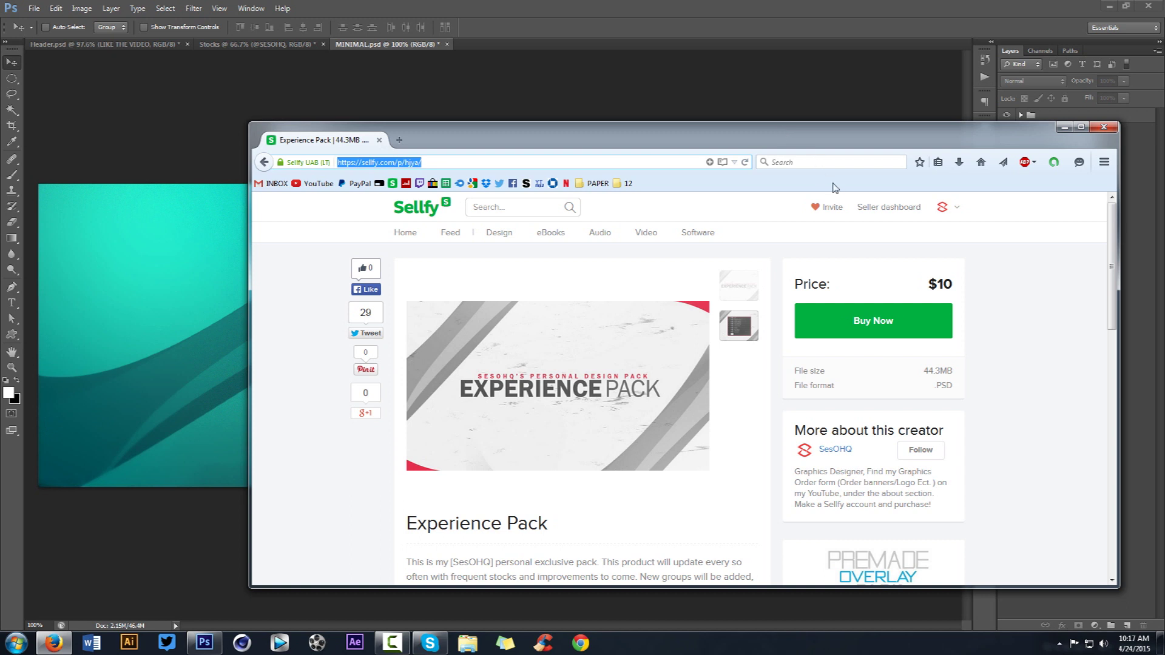
left_click(737, 326)
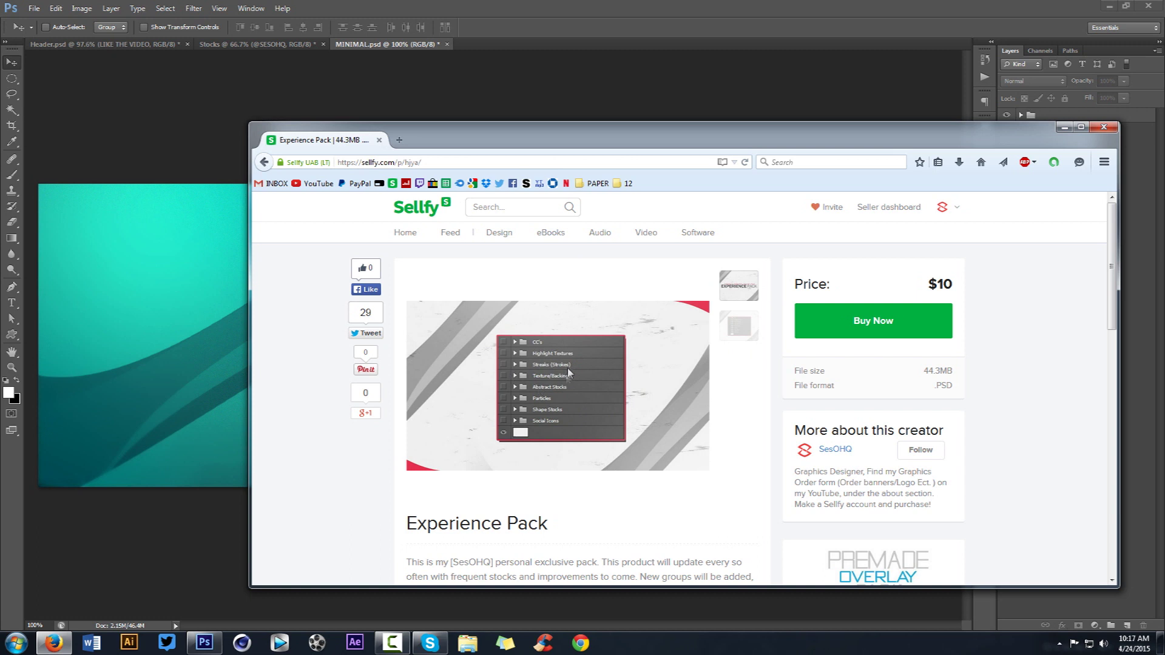
left_click(355, 163)
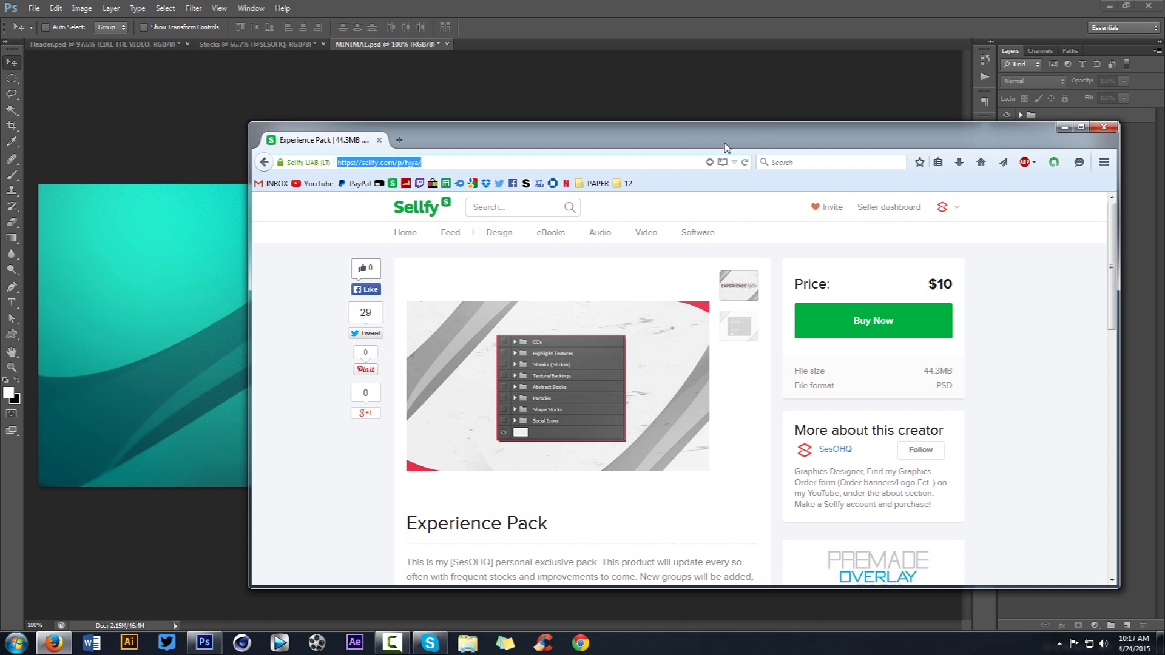
left_click_drag(726, 147, 1164, 27)
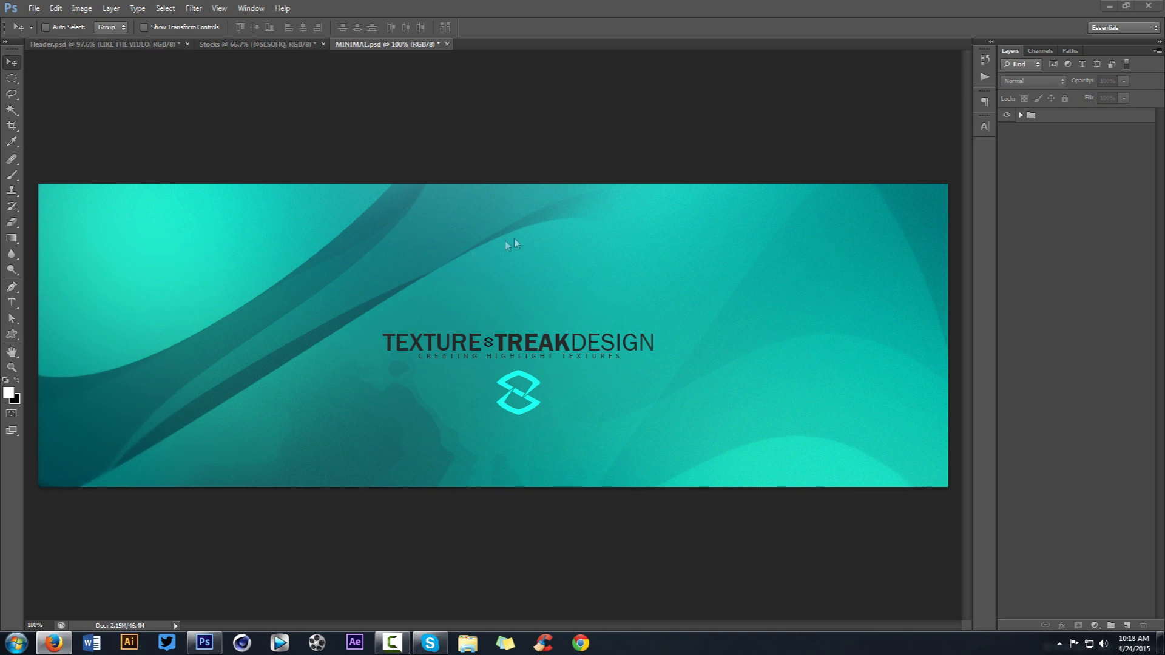
Switch to Header.psd in Photoshop and examine the TWITTER preset's width, height and resolution in the new-document settings.
left_click(130, 44)
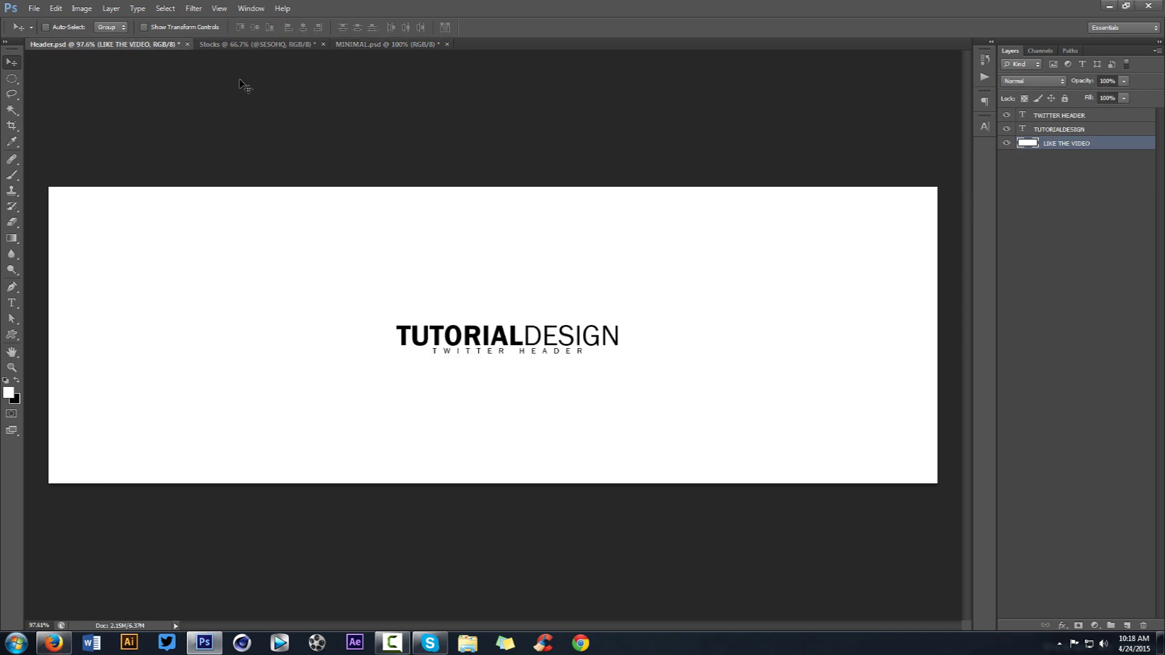
left_click(33, 9)
left_click(65, 29)
left_click(523, 185)
left_click(492, 249)
key("Tab")
key("Tab")
key("Tab")
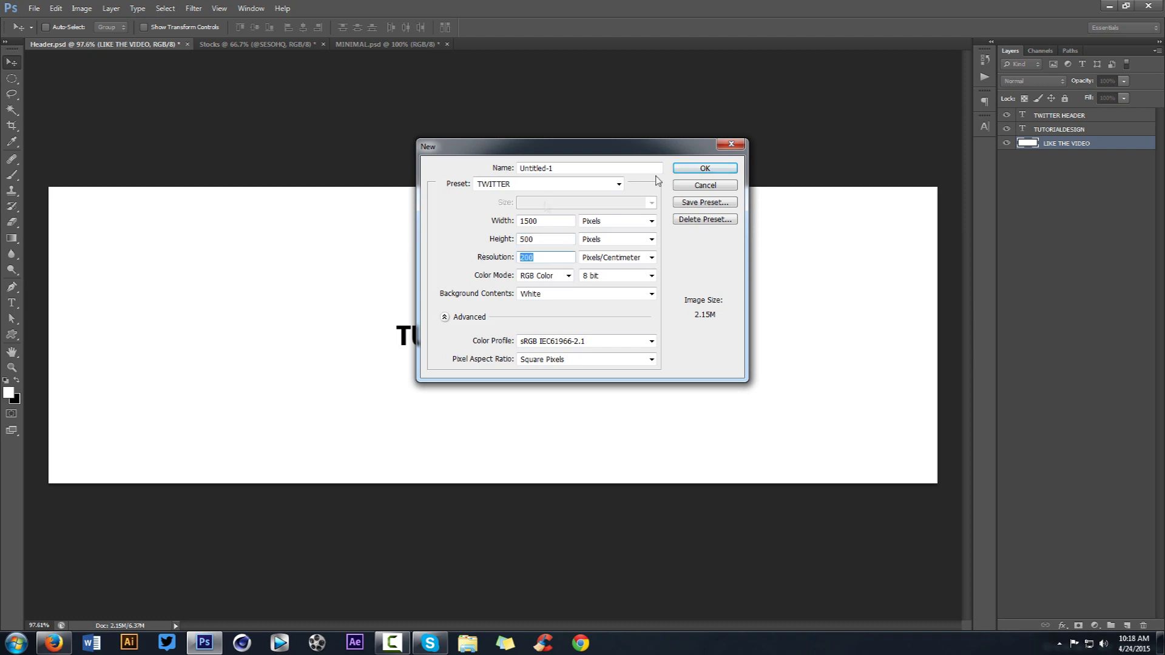
left_click(713, 185)
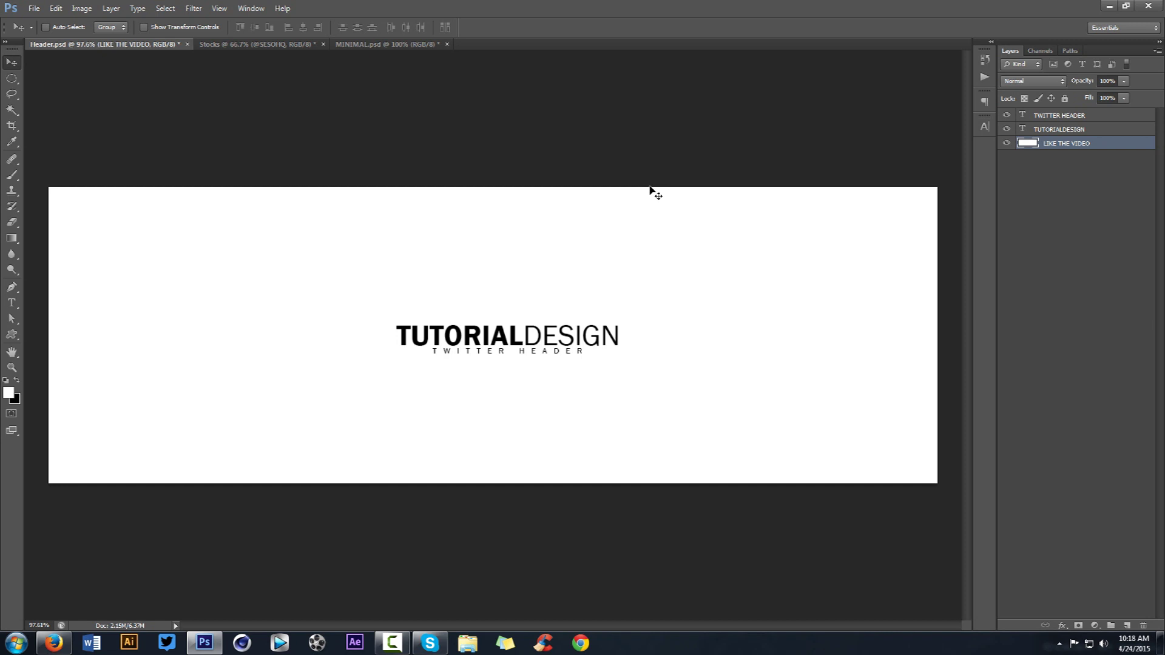
Add a new layer above LIKE THE VIDEO and fill it with dark teal #117967.
left_click(1128, 625)
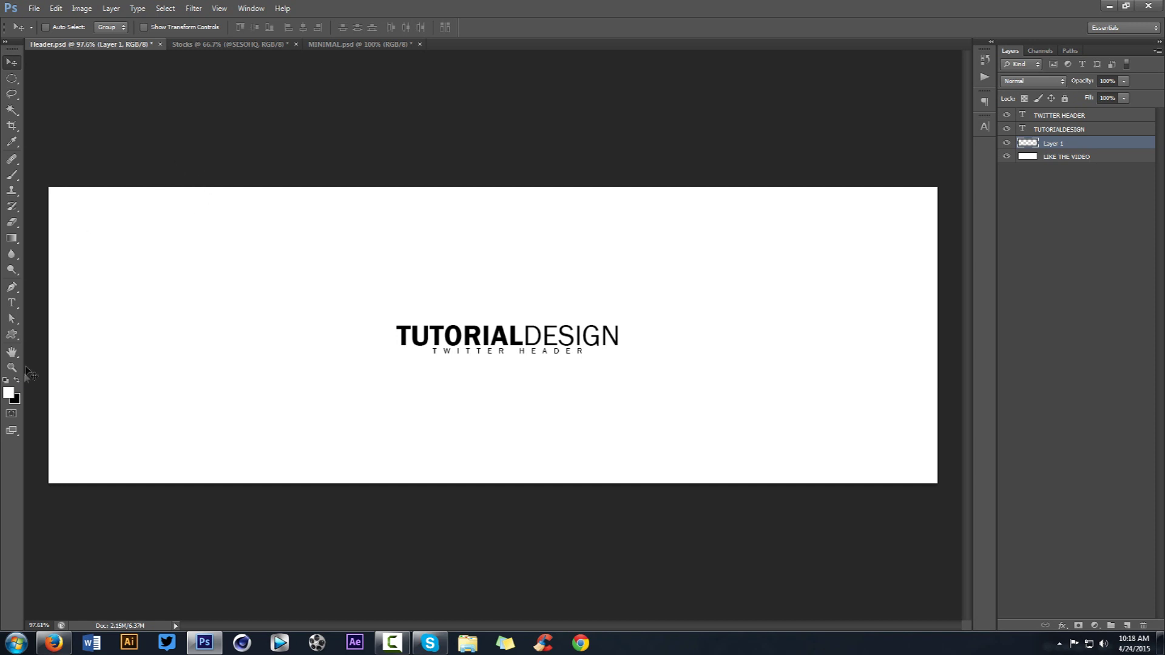
left_click(9, 393)
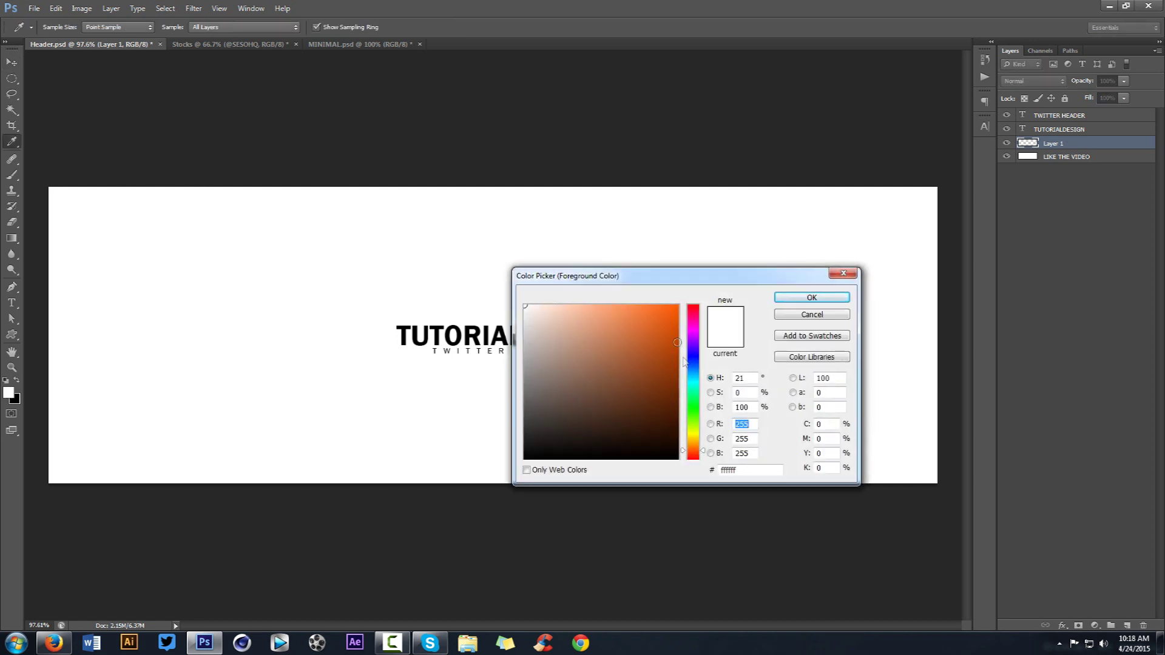
left_click(697, 391)
left_click_drag(660, 385, 657, 386)
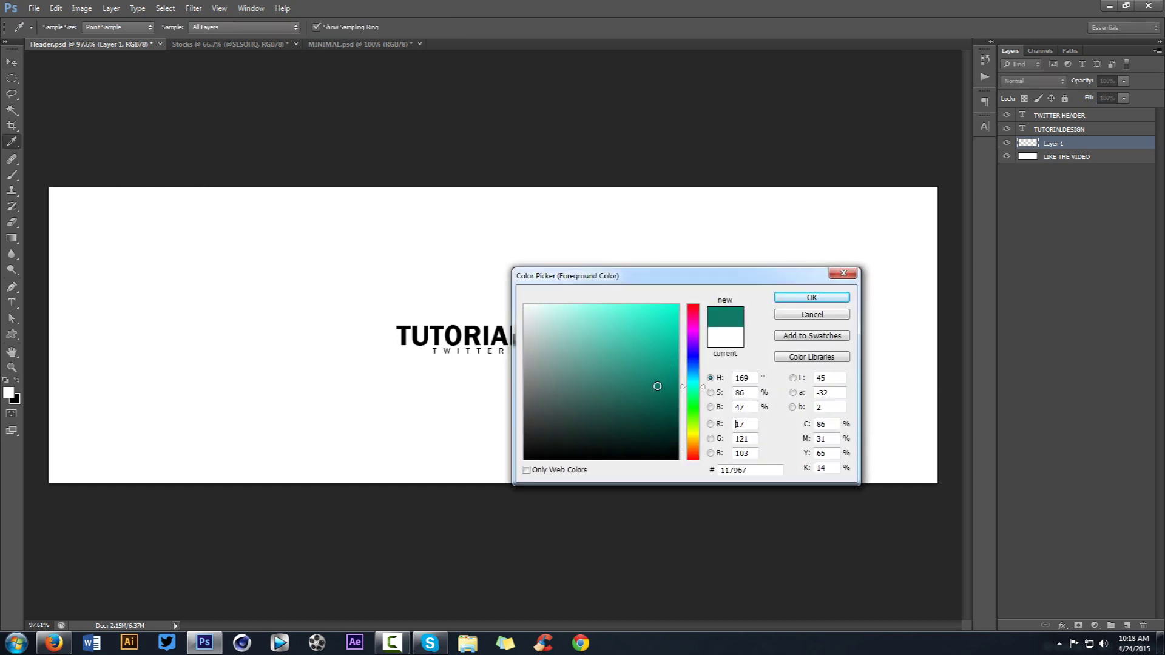
left_click(812, 298)
key("v")
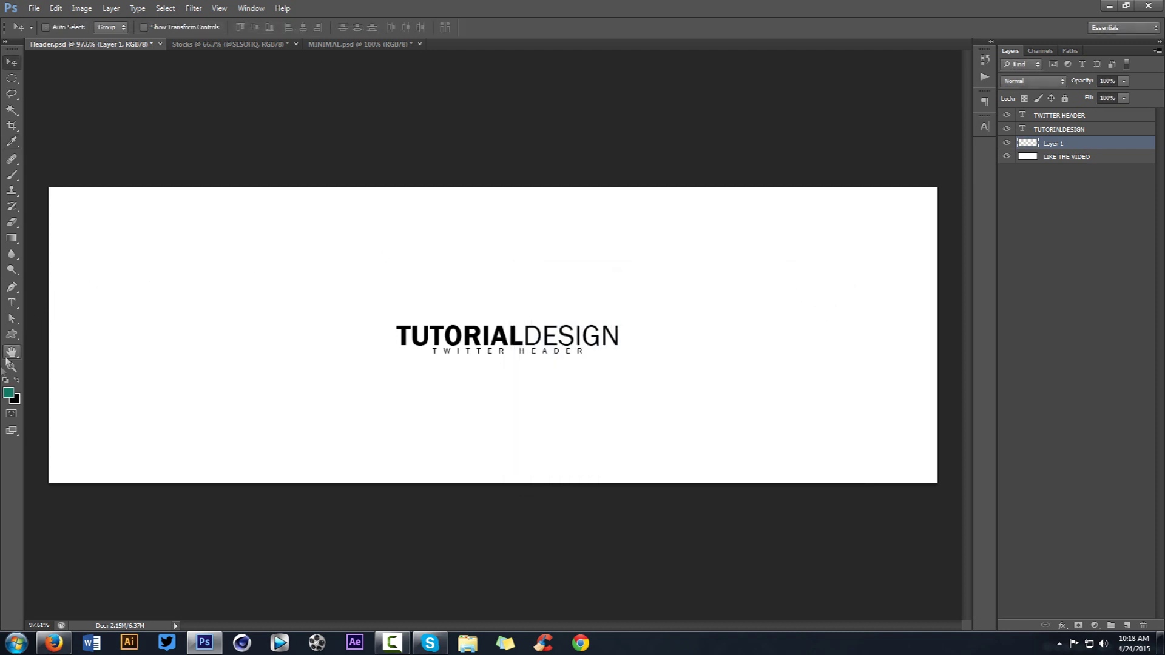
key("alt+BackSpace")
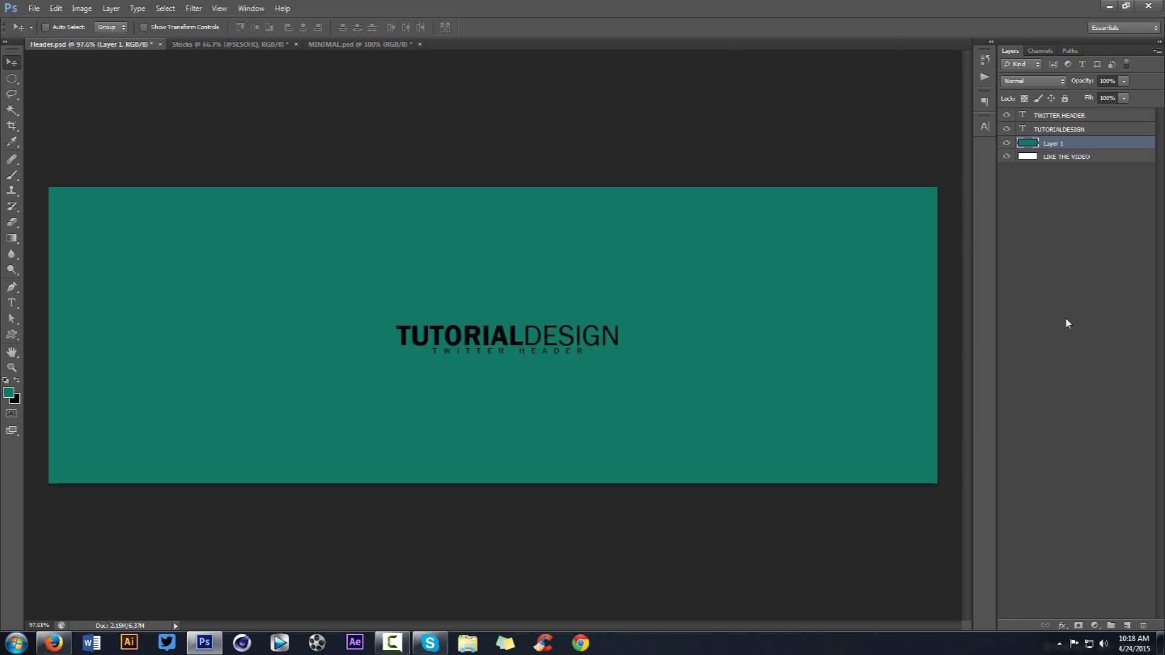
On a new layer, brush large soft white glows in the canvas's upper-left and lower-right corners and set the layer to Overlay.
left_click(1127, 625)
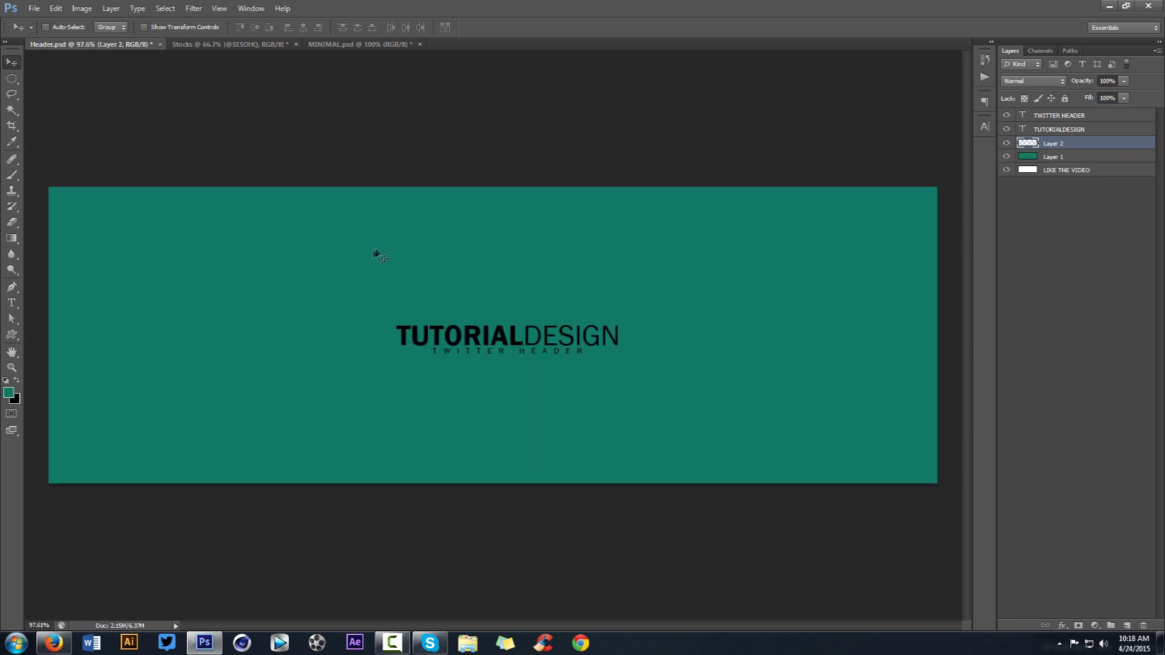
key("b")
left_click(17, 379)
left_click(8, 392)
left_click_drag(603, 323, 525, 306)
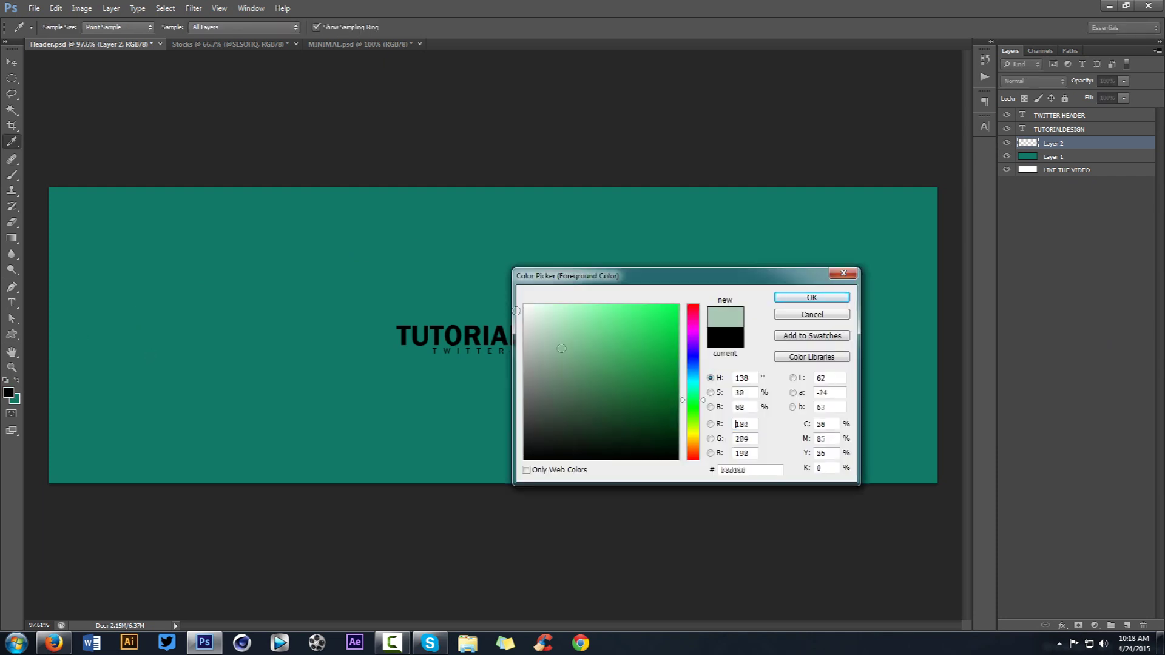
left_click(812, 297)
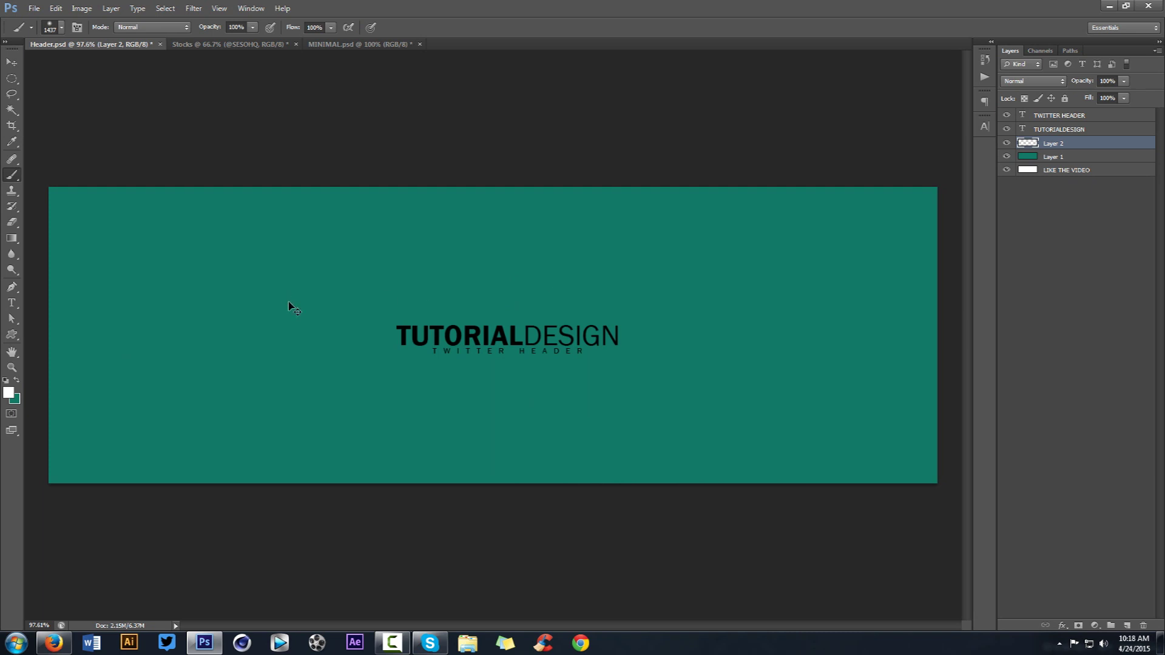
mouse_move(289, 308)
left_mouse_down()
mouse_move(416, 307)
mouse_move(210, 306)
left_mouse_up()
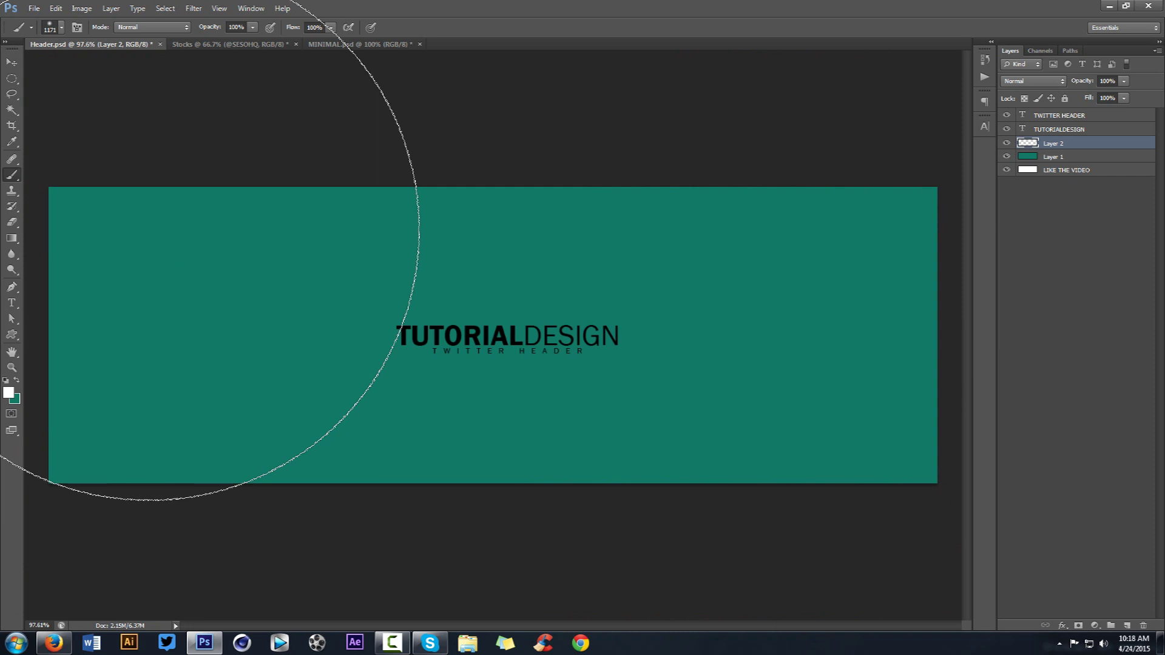
mouse_move(121, 252)
left_mouse_down()
mouse_move(130, 231)
mouse_move(158, 243)
left_mouse_up()
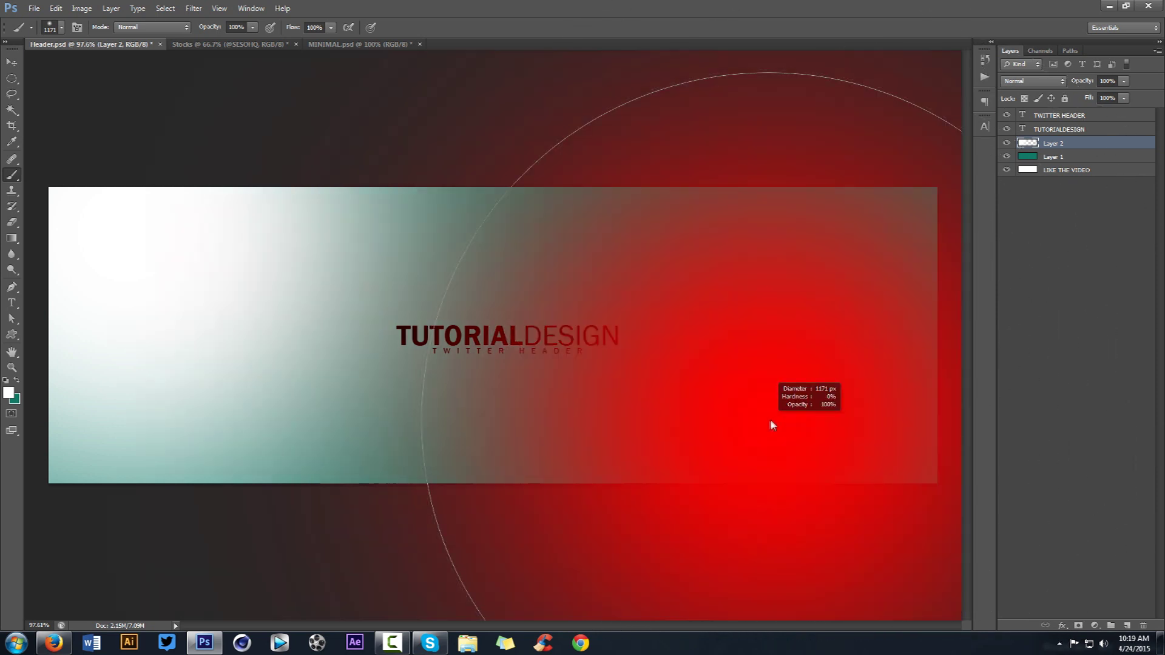
left_click_drag(770, 421, 927, 441)
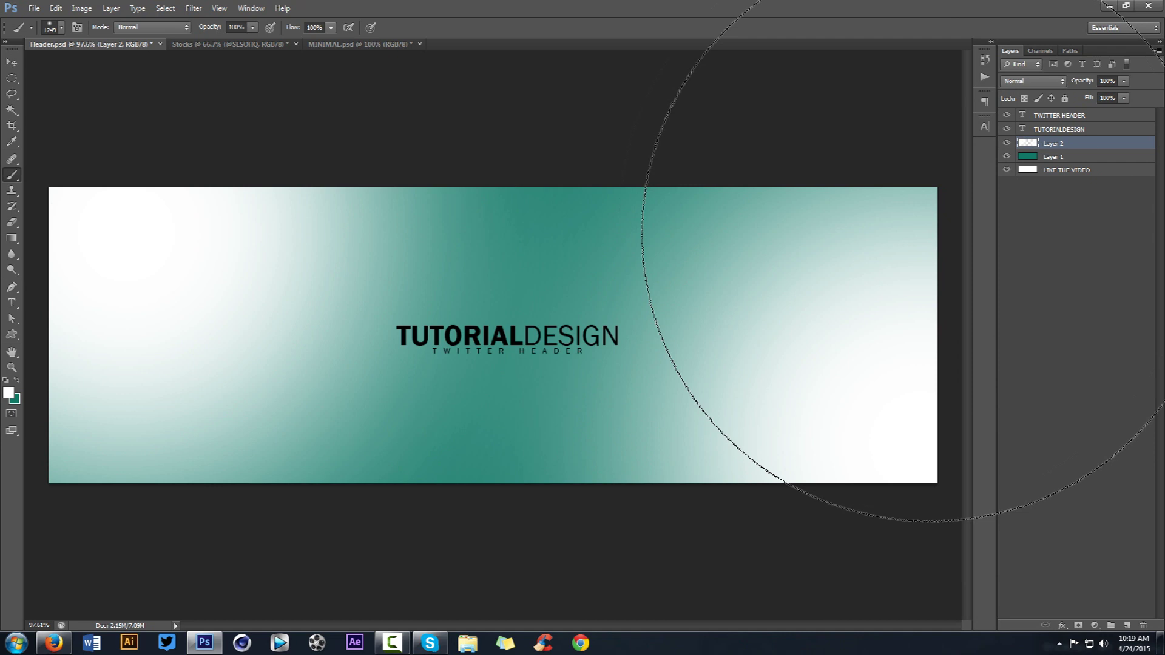
left_click(1035, 82)
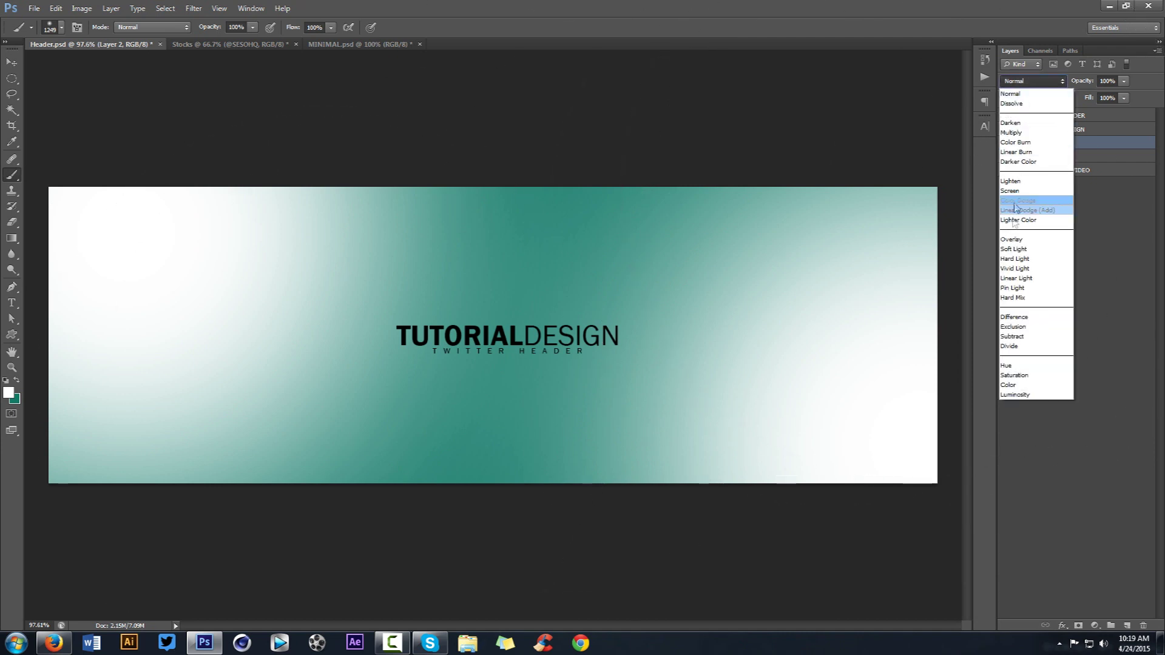
left_click(1034, 238)
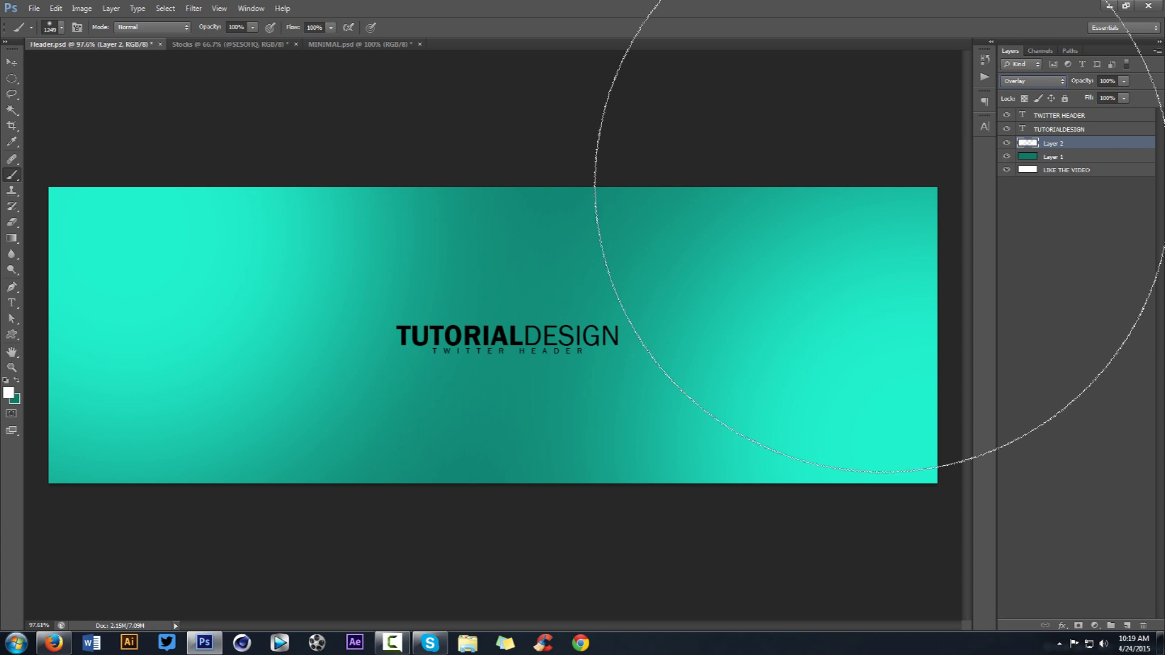
Select the teal fill layer, set the background colour to a bright teal, and reselect the Overlay glow layer.
left_click(1047, 157)
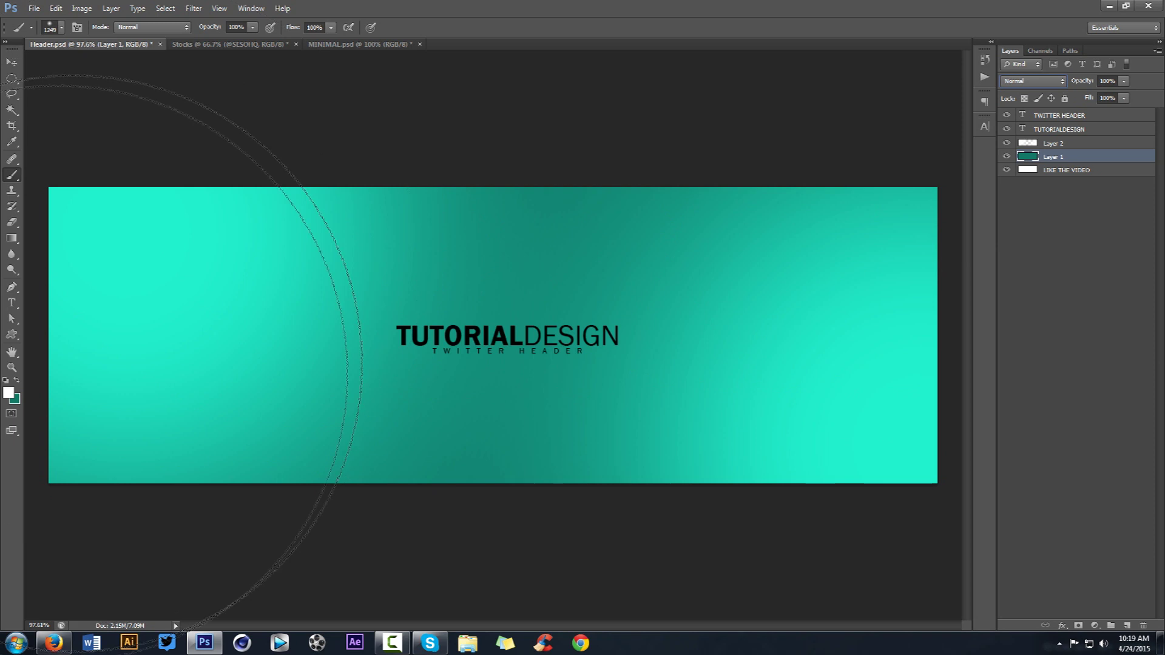
left_click(15, 399)
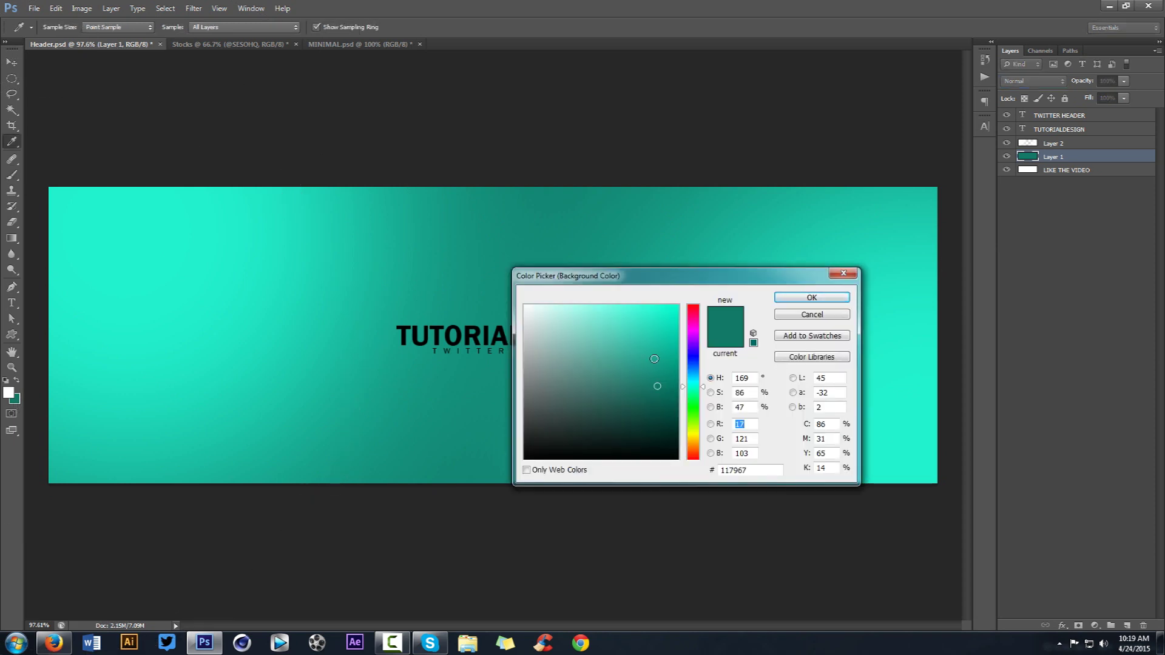
left_click(660, 312)
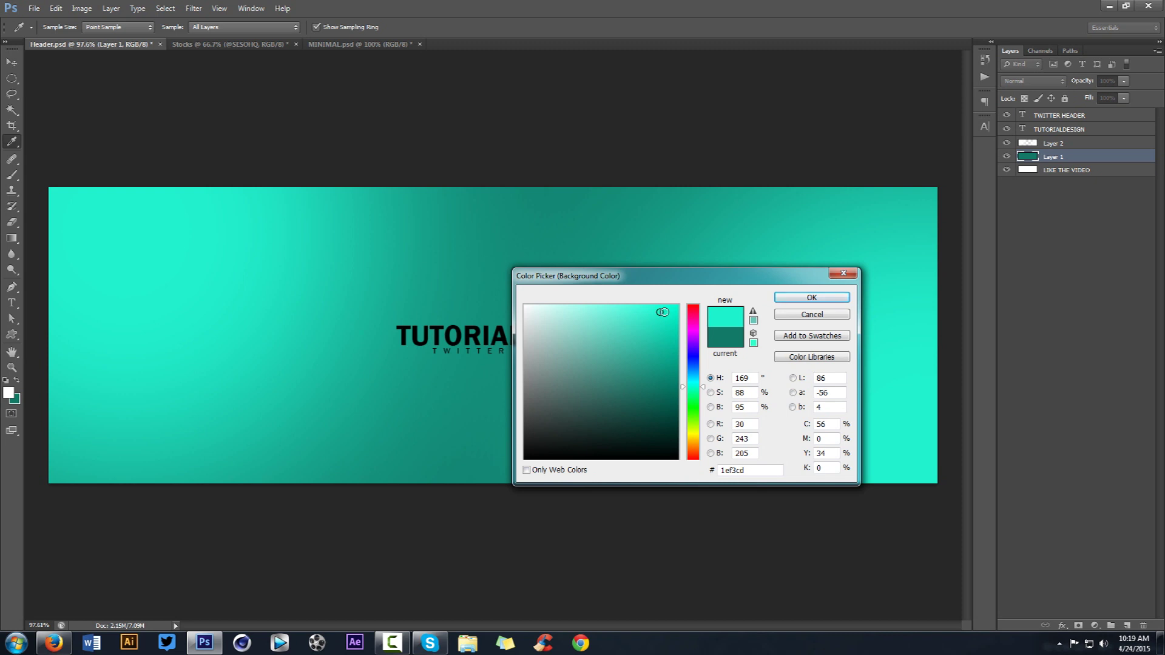
mouse_move(663, 321)
left_mouse_down()
mouse_move(650, 410)
mouse_move(649, 385)
left_mouse_up()
left_click(661, 315)
left_click_drag(657, 320, 665, 313)
left_click(812, 297)
key("b")
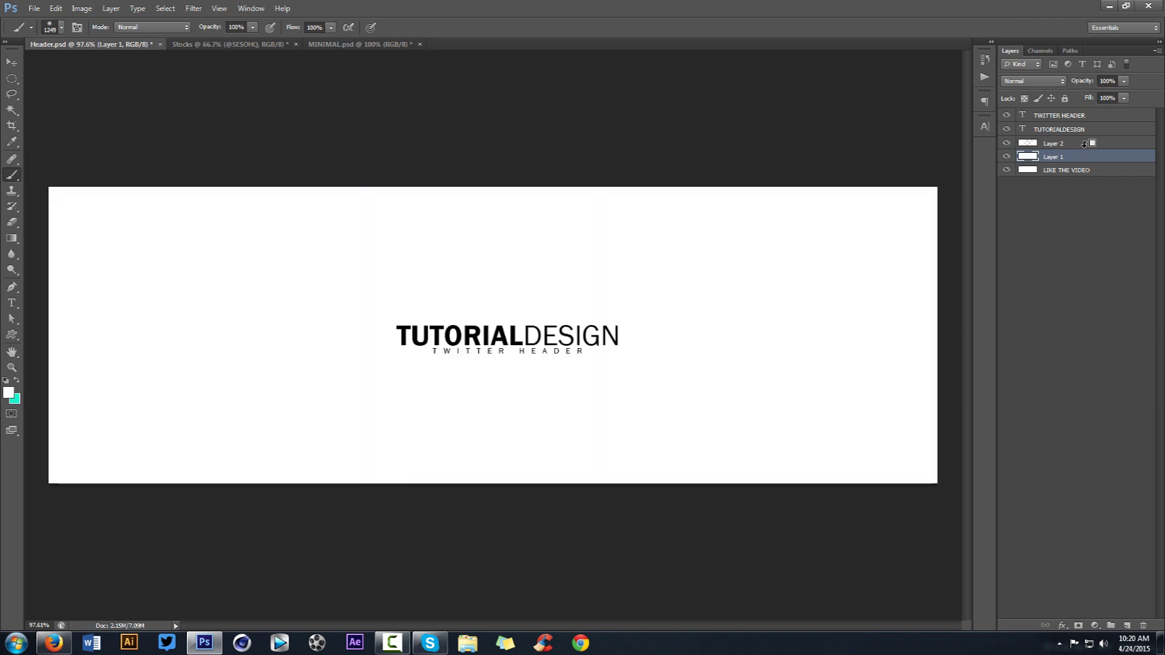
left_click(1086, 148)
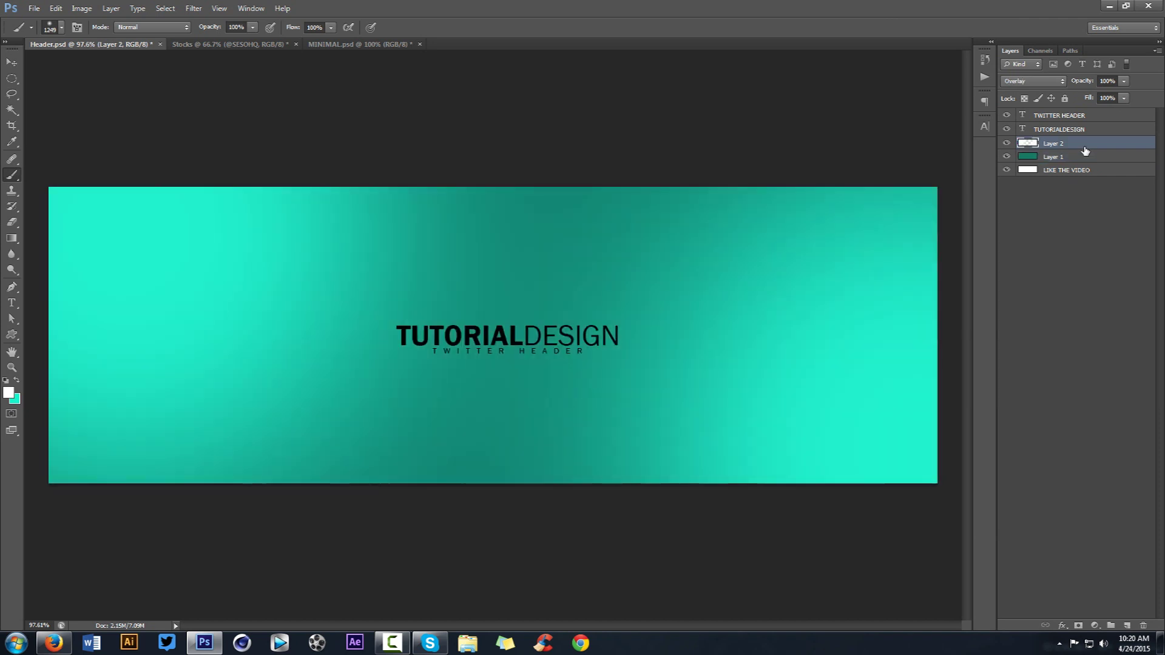
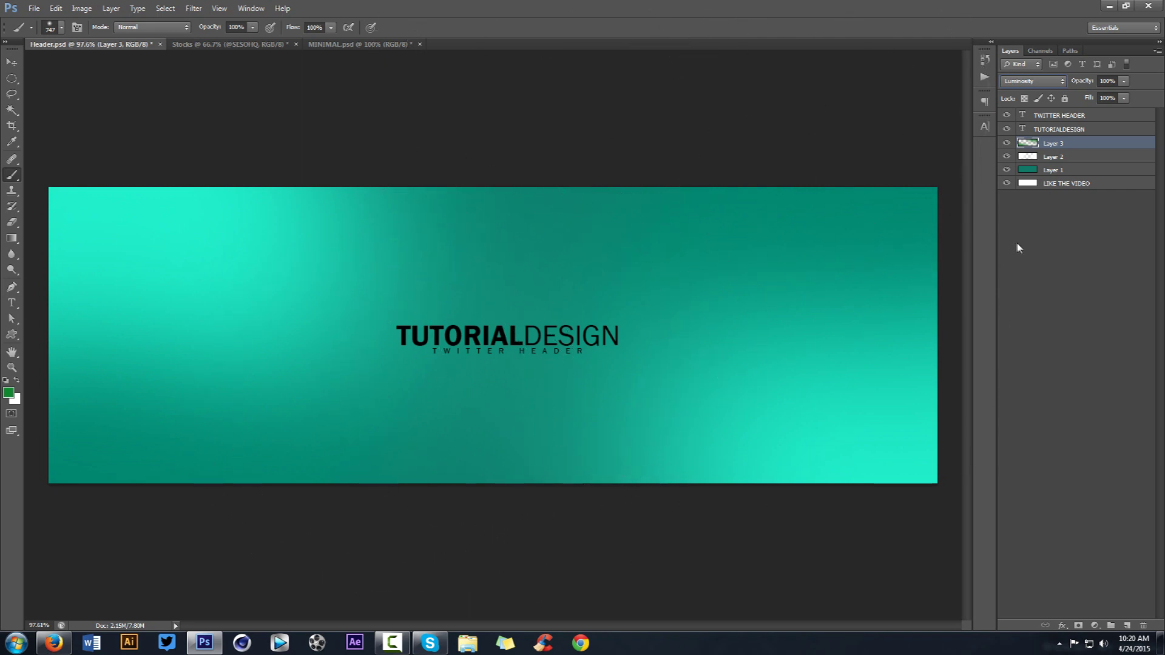
View the finished MINIMAL.psd design for reference and return to Header.psd with the Move tool.
left_click(322, 45)
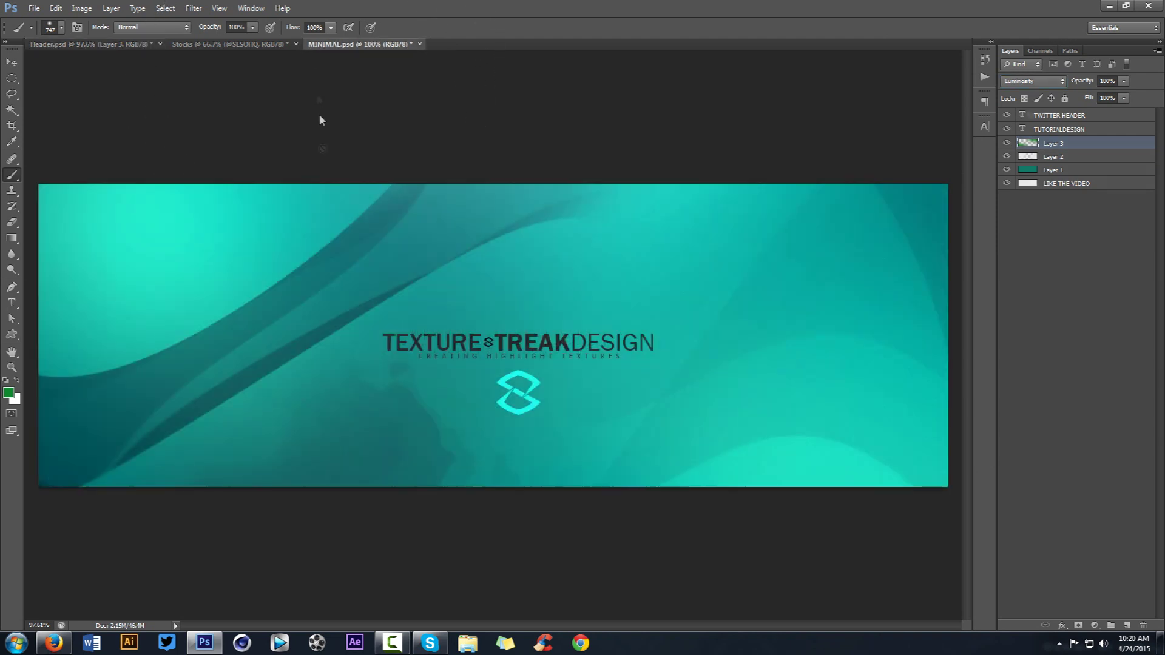
right_click(130, 48)
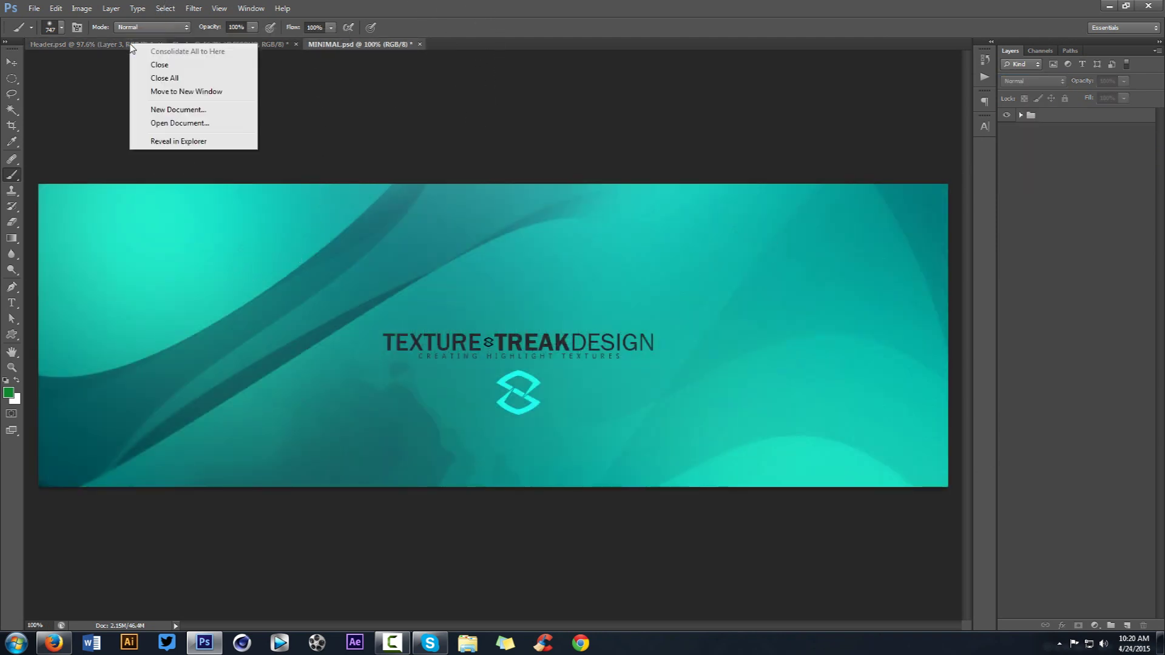
left_click(85, 44)
key("v")
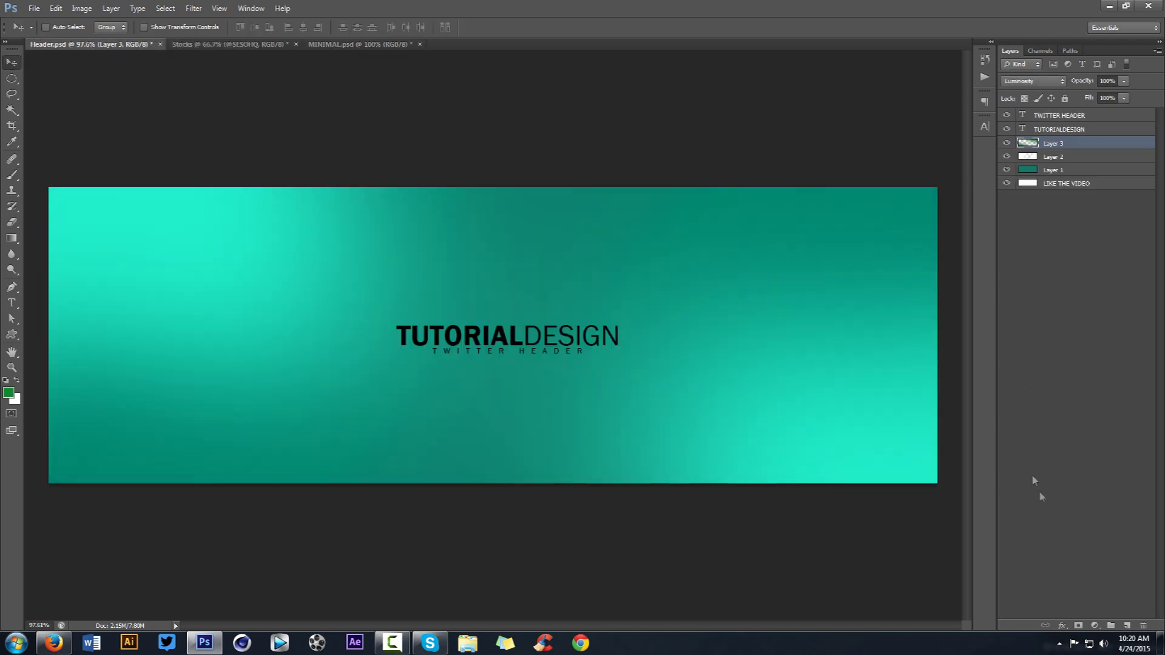
Add a purple #430f89 solid colour fill layer above Layer 3 and set its blend mode to Soft Light.
left_click(1094, 626)
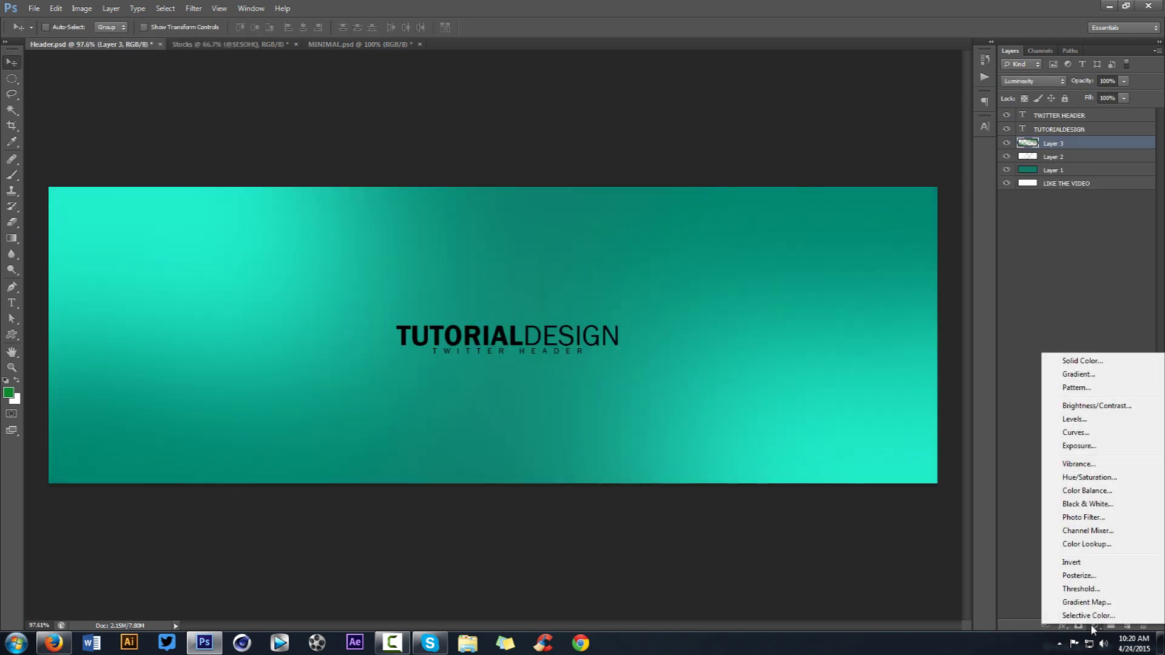
left_click(1082, 361)
left_click(695, 348)
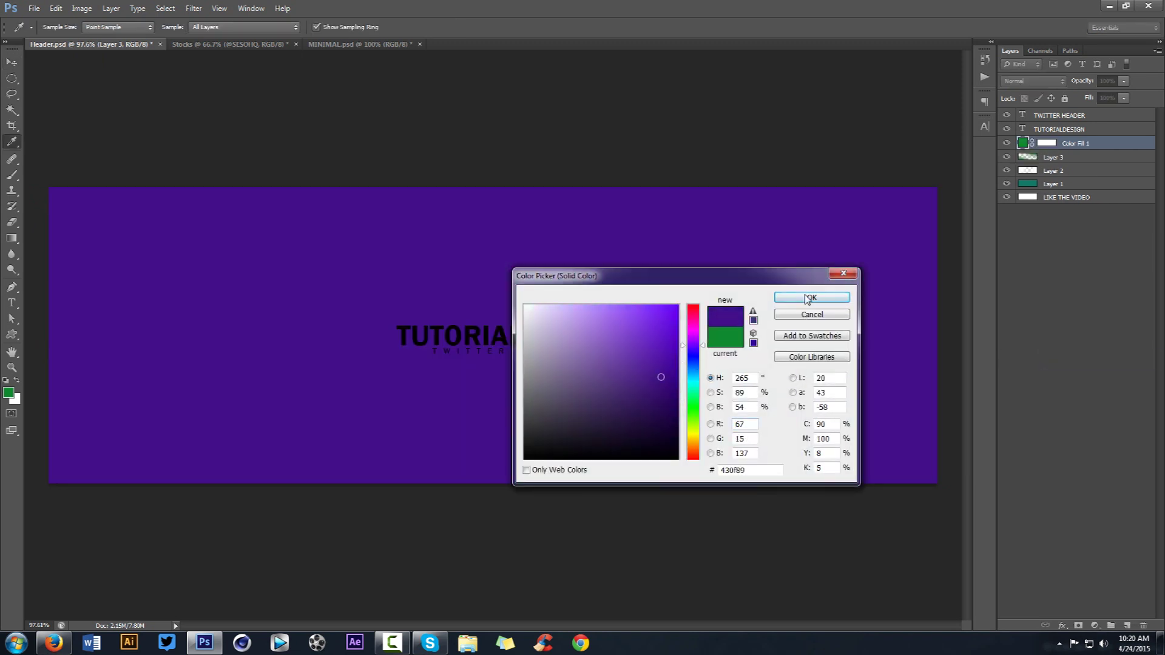
left_click(812, 297)
left_click(1044, 81)
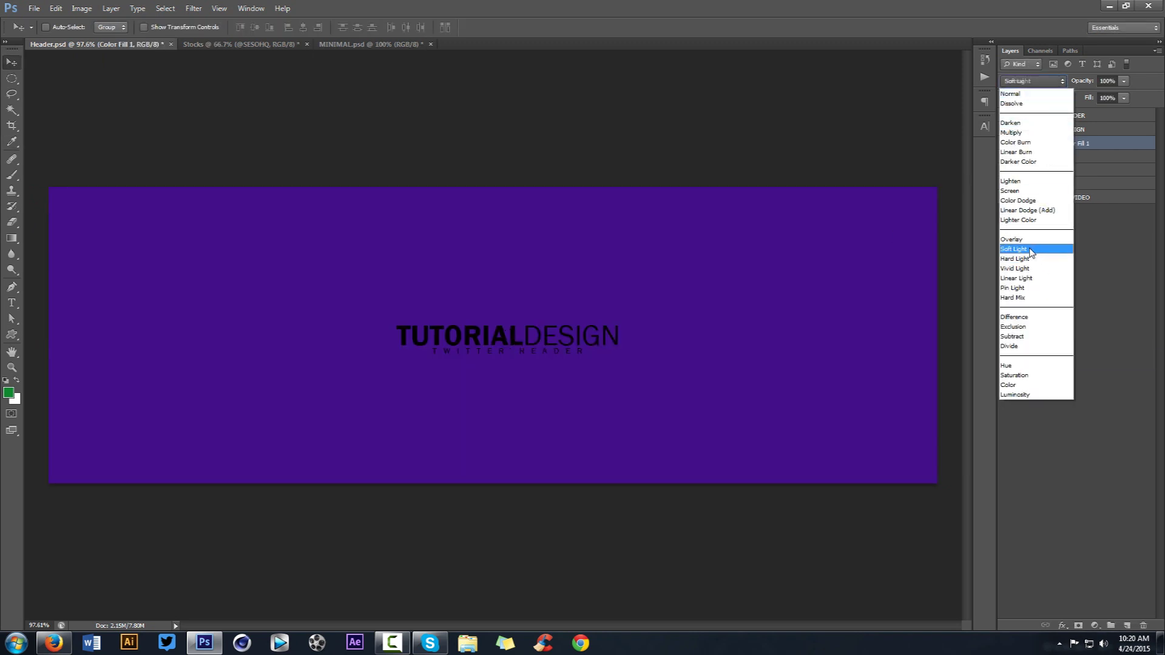
left_click(1058, 249)
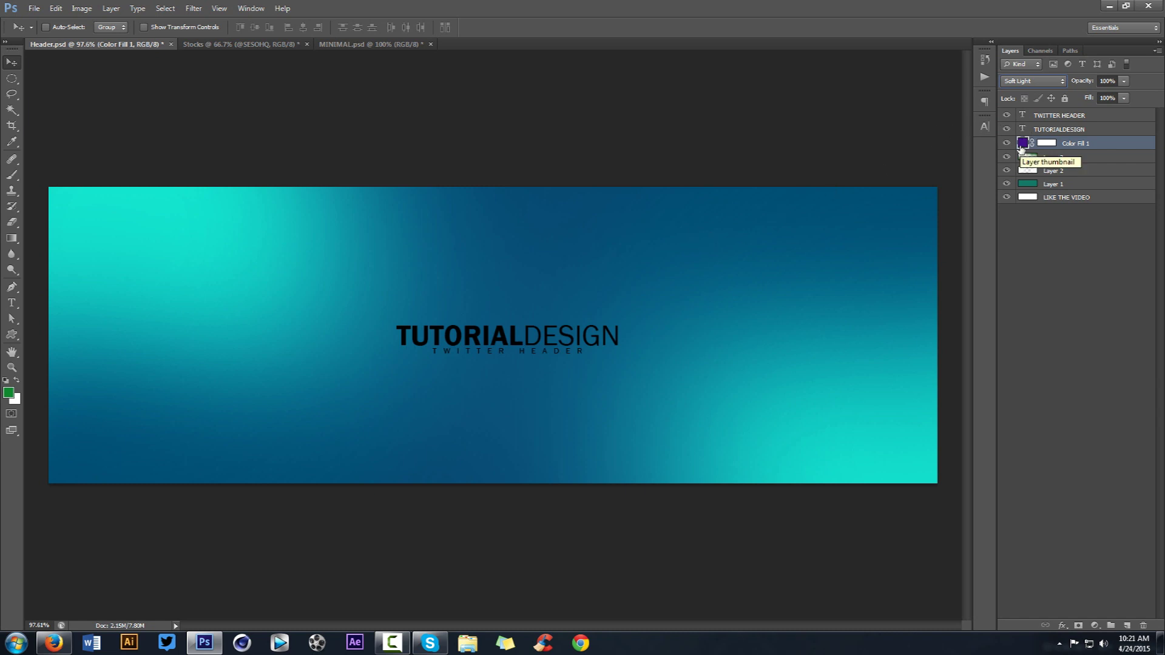
left_click(1123, 82)
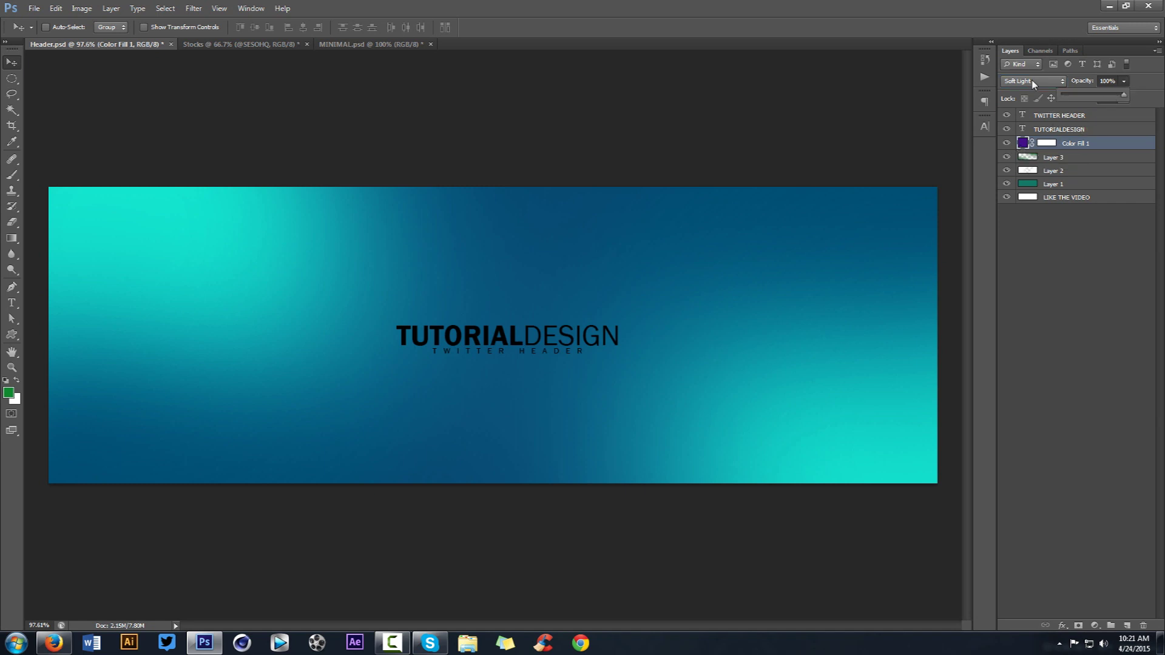
Lower the purple fill layer's opacity to 46% and add a Curves adjustment layer above it with a contrast-boosting S-curve.
left_click_drag(1094, 97, 1089, 97)
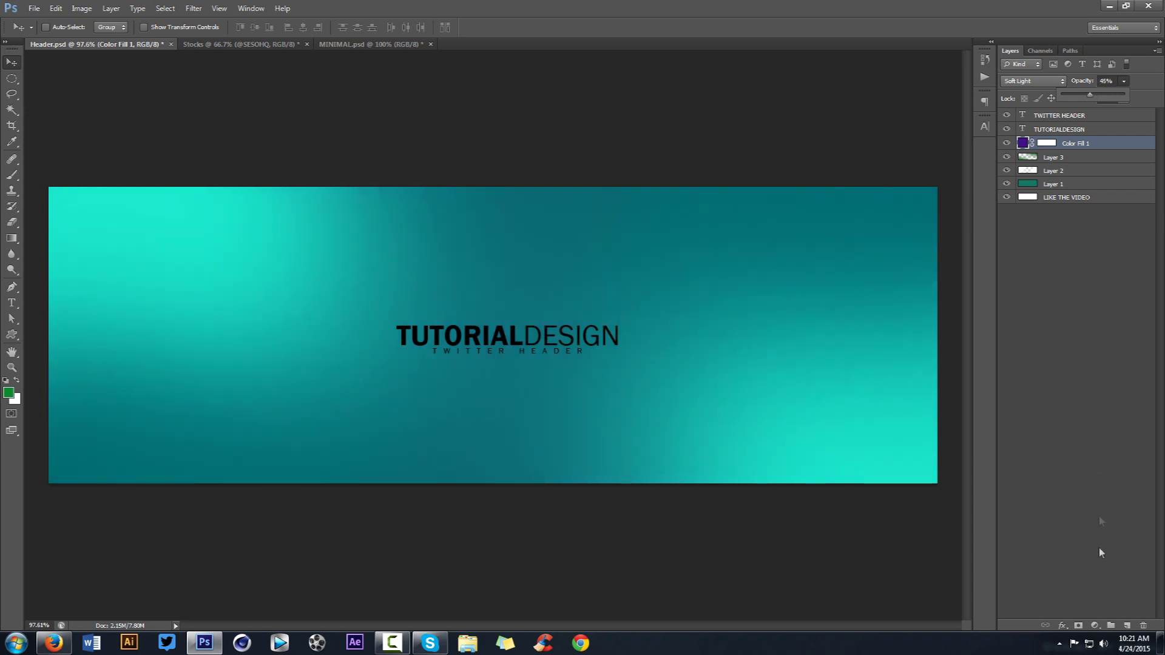
left_click(1094, 625)
left_click(1109, 427)
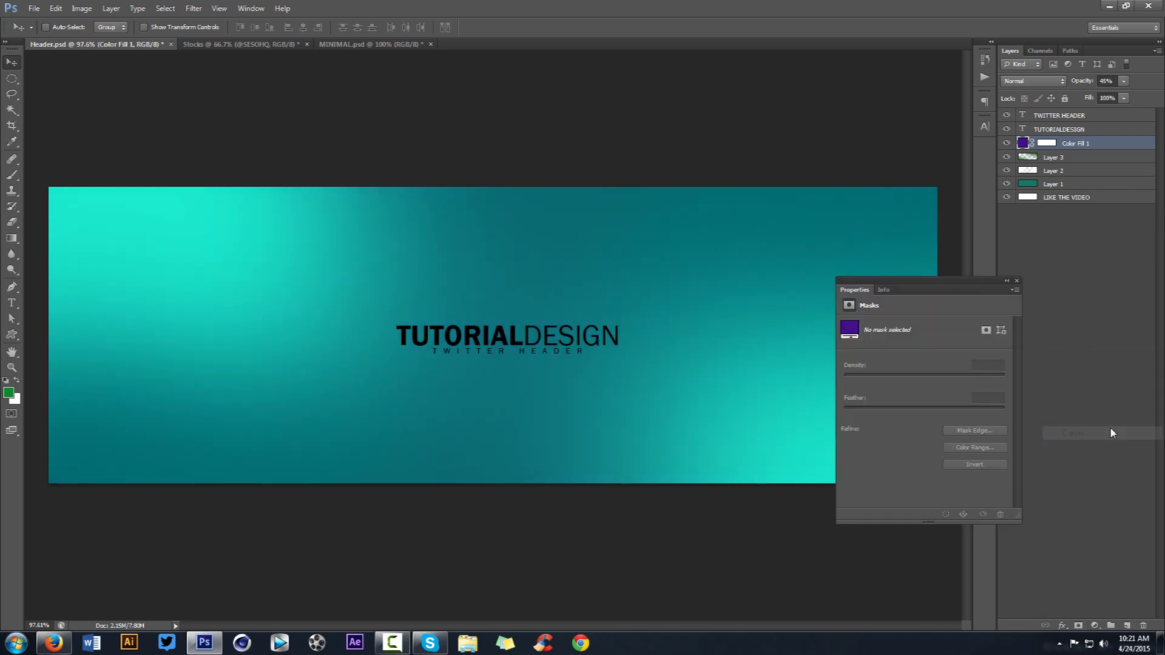
left_click_drag(965, 392, 966, 386)
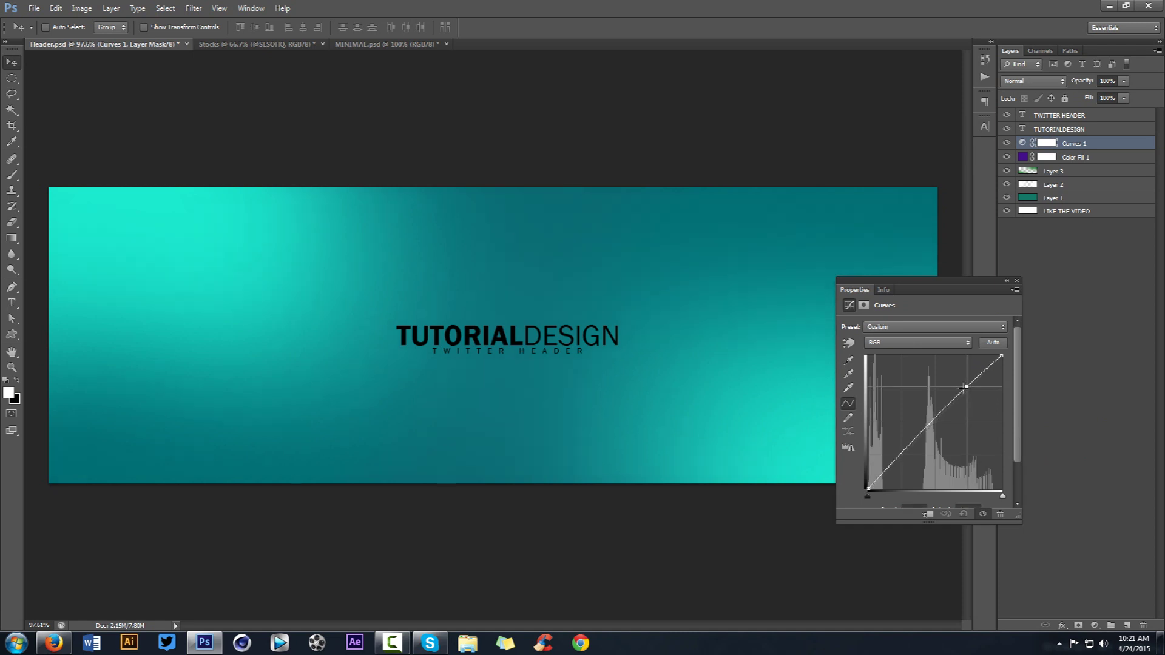
left_click_drag(902, 455, 905, 461)
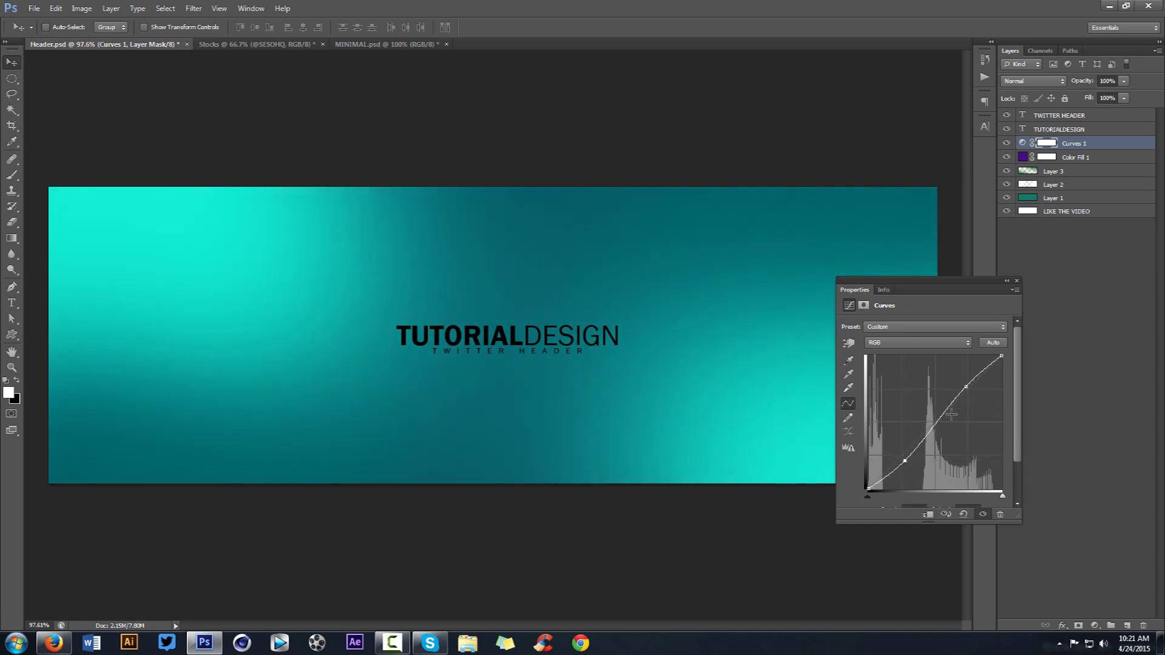
left_click_drag(964, 385, 963, 380)
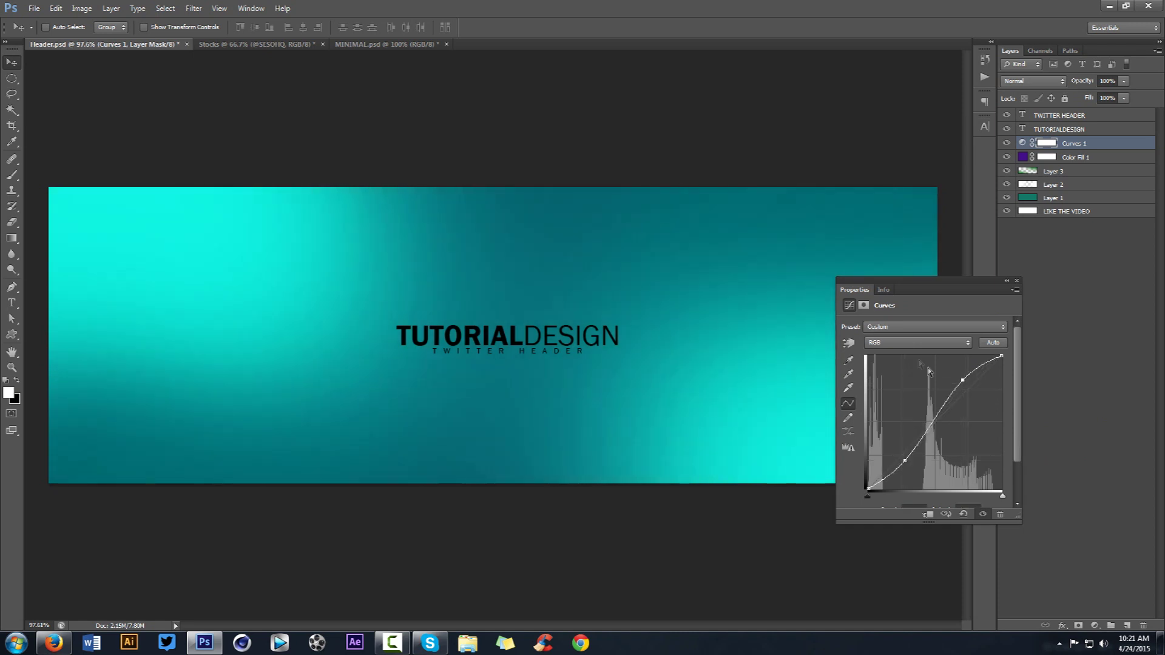
left_click(1021, 282)
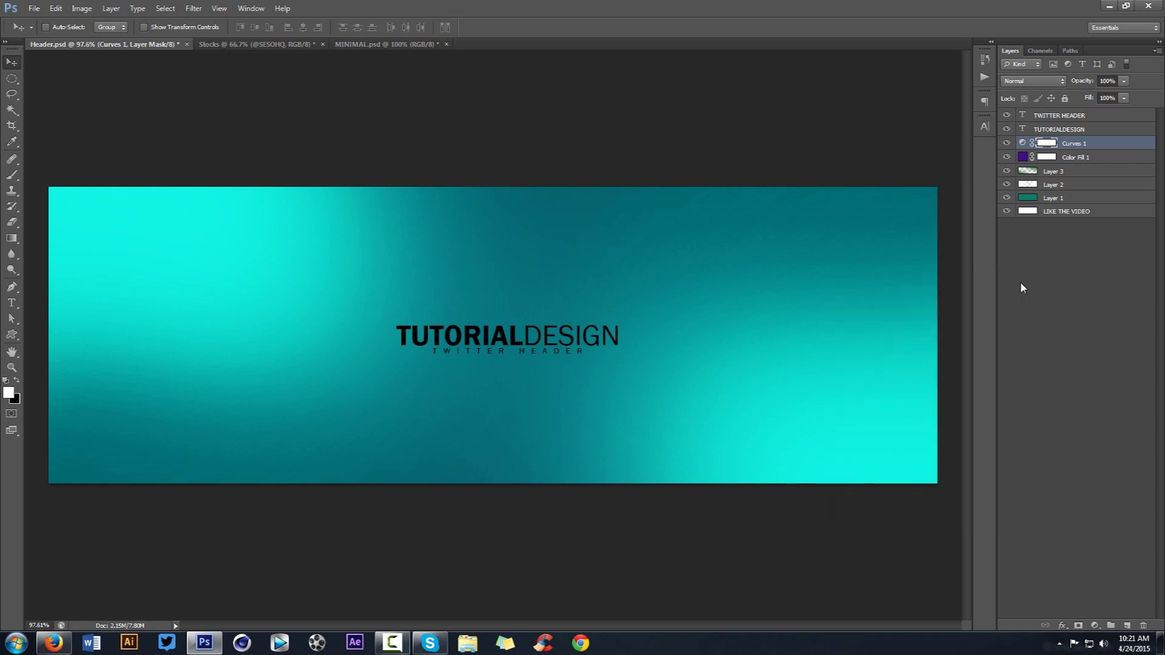
Group the layers from Curves 1 down to LIKE THE VIDEO and name the group Background.
left_click(1079, 213)
left_click(1075, 149)
key("ctrl+2")
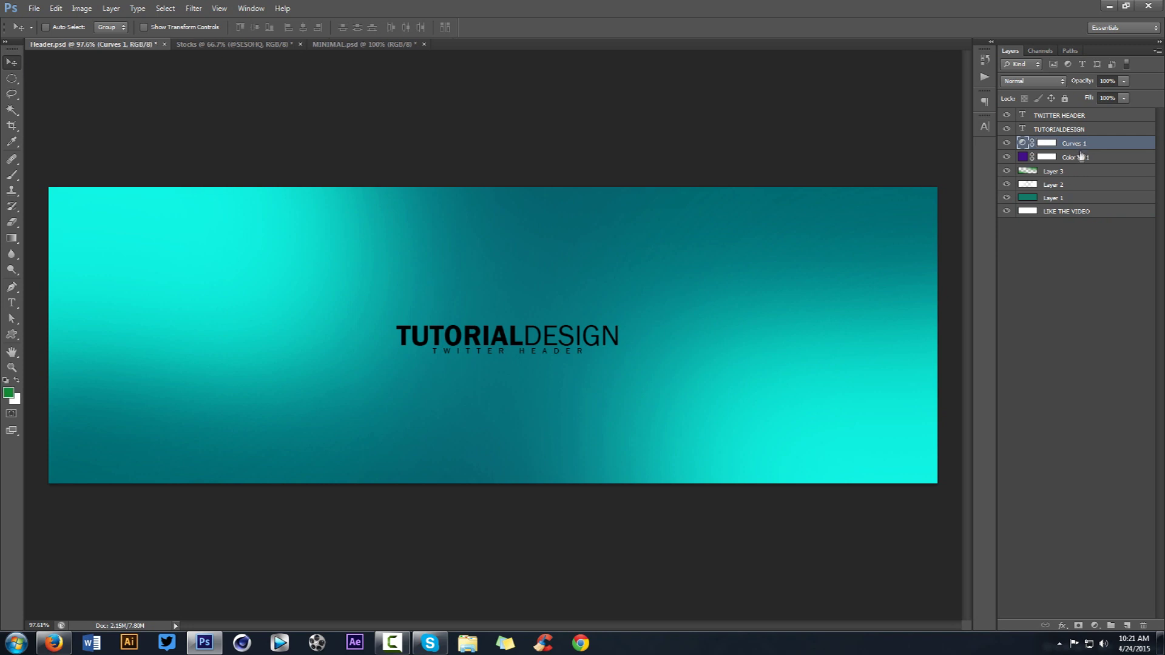
left_click(1072, 211, "shift")
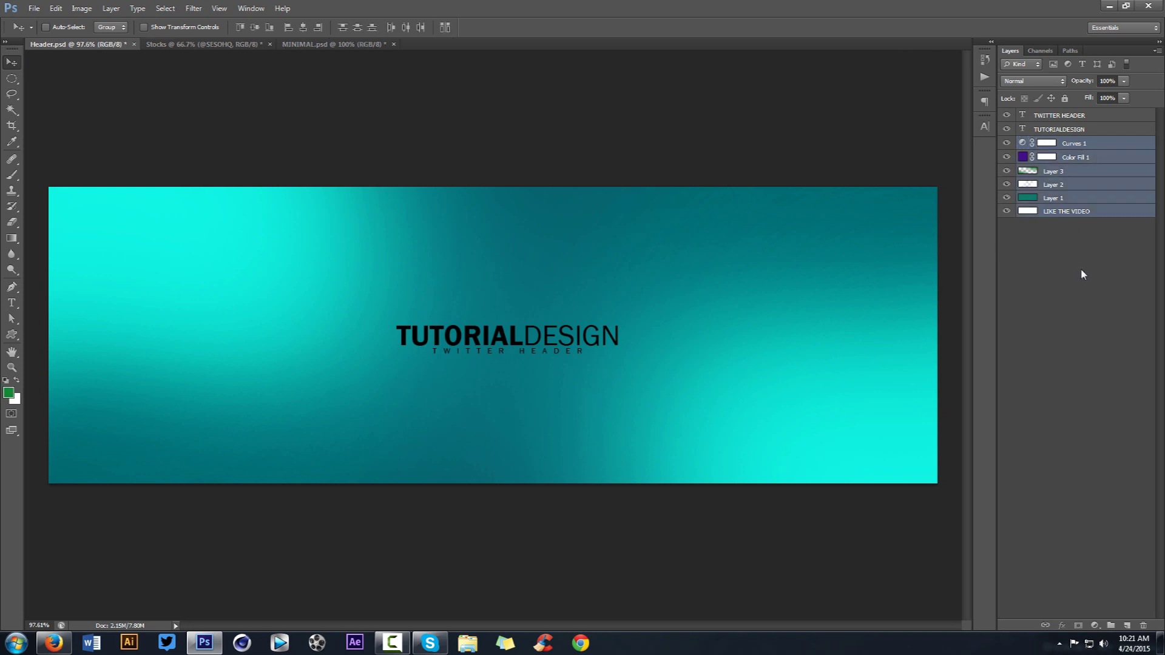
key("ctrl+g")
double_click(1055, 143)
type("Backghr")
type("und")
key("Return")
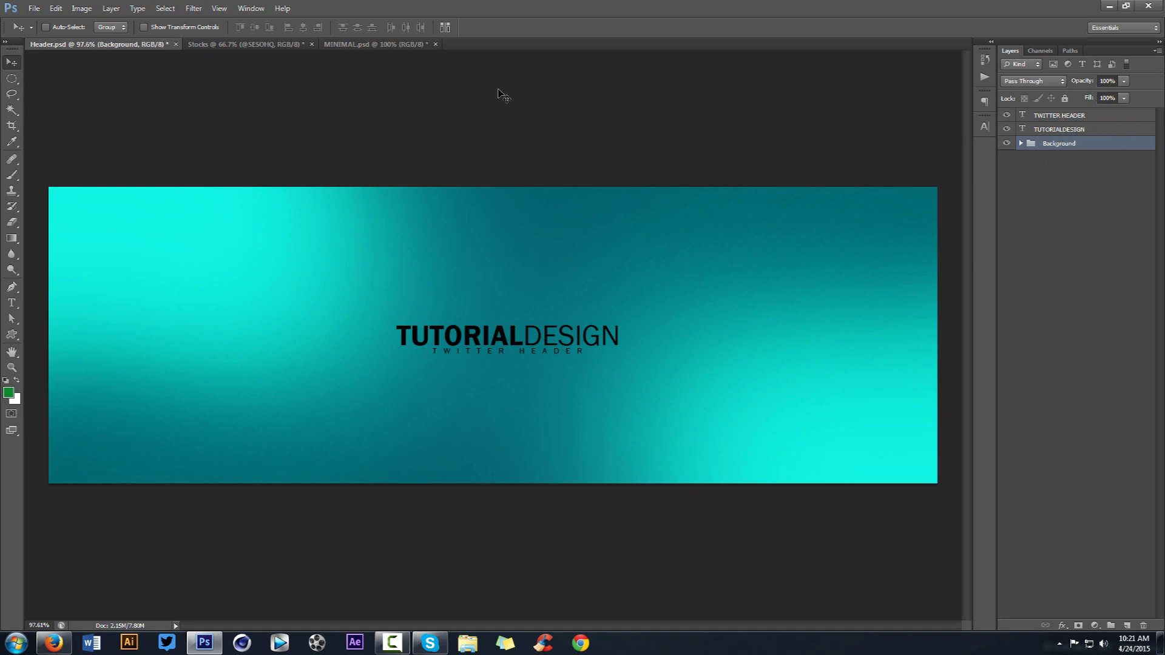
View the MINIMAL.psd design for reference and switch to the Stocks document.
left_click(344, 45)
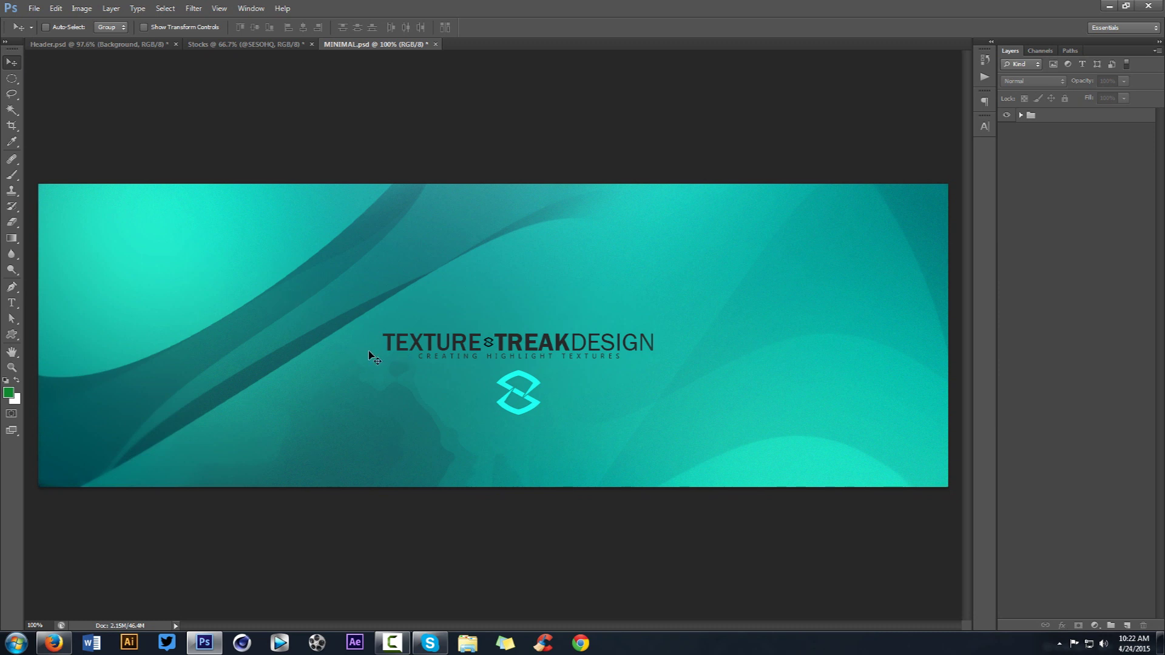
left_click(248, 45)
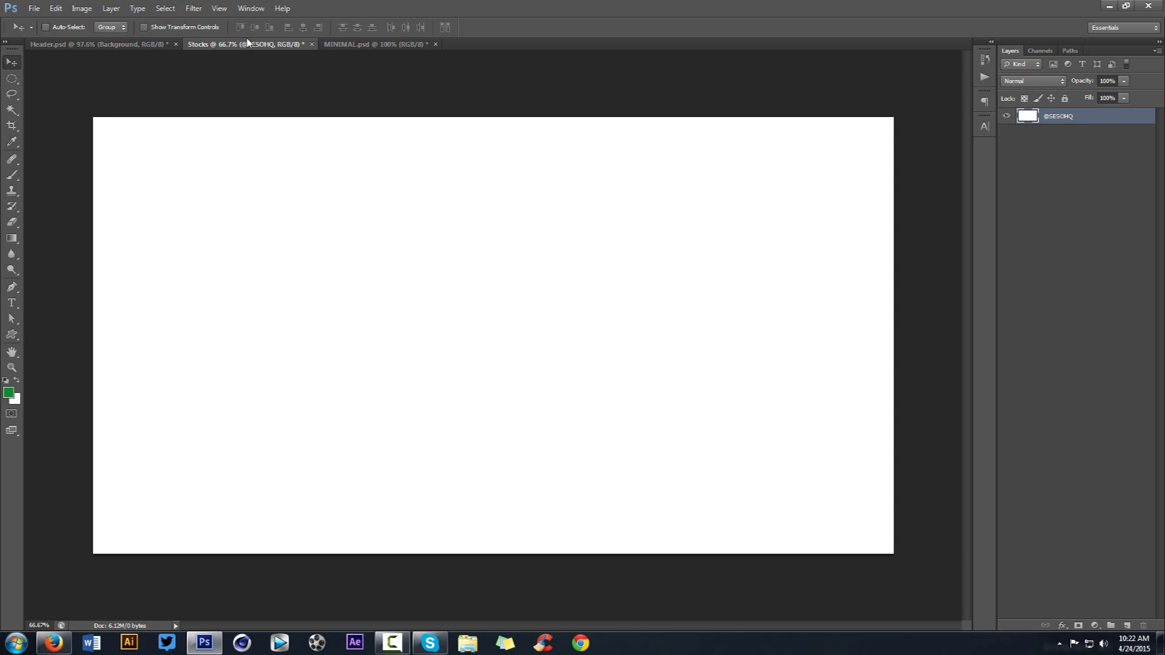
Check the 1980x preset's new-document settings without creating a document.
left_click(34, 8)
left_click(40, 18)
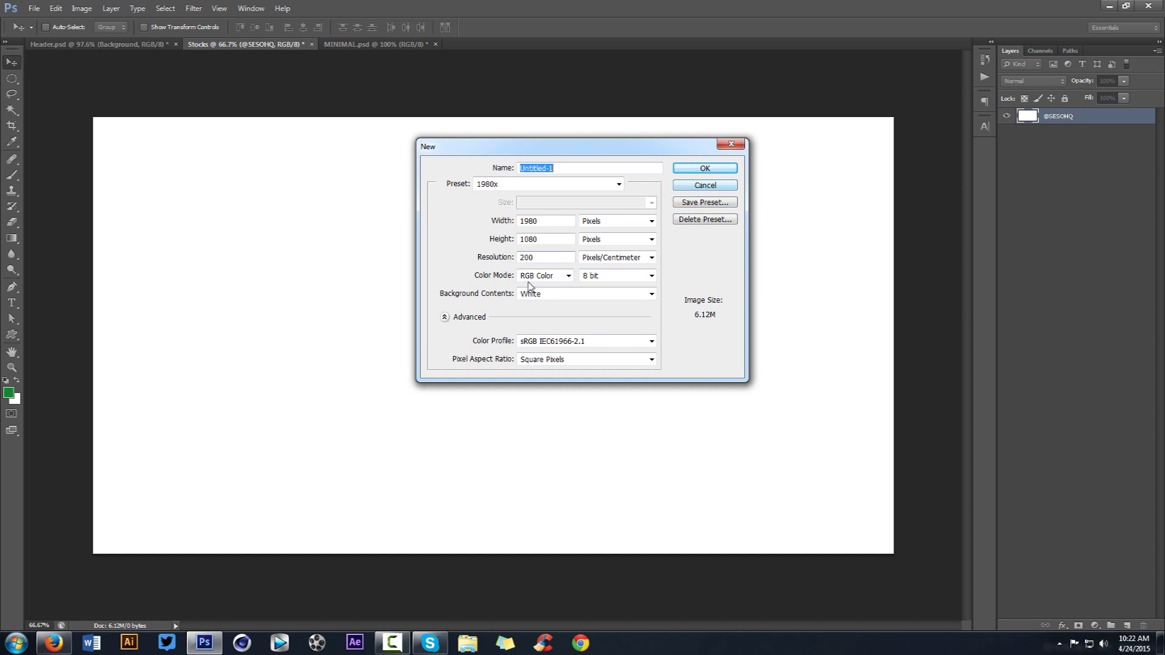
left_click(704, 187)
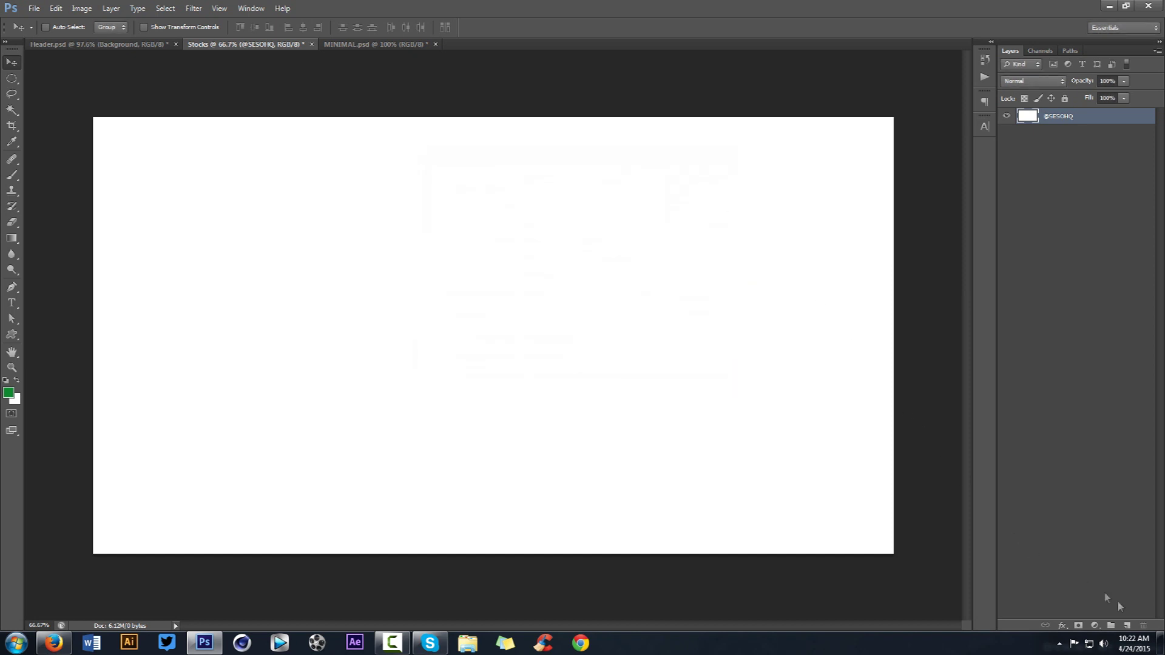
Add a new layer and make a wide, flat elliptical selection across the upper part of the white canvas.
left_click(1127, 625)
key("m")
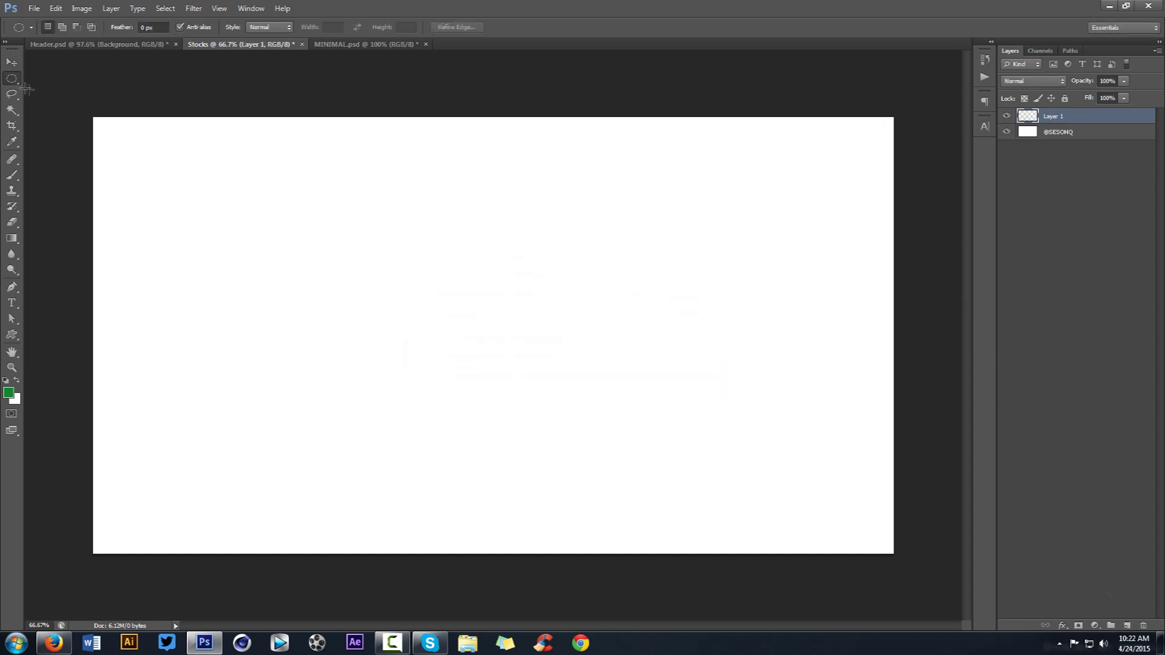
right_click(12, 78)
left_click(74, 92)
left_click_drag(194, 166, 819, 247)
left_click_drag(645, 226, 645, 242)
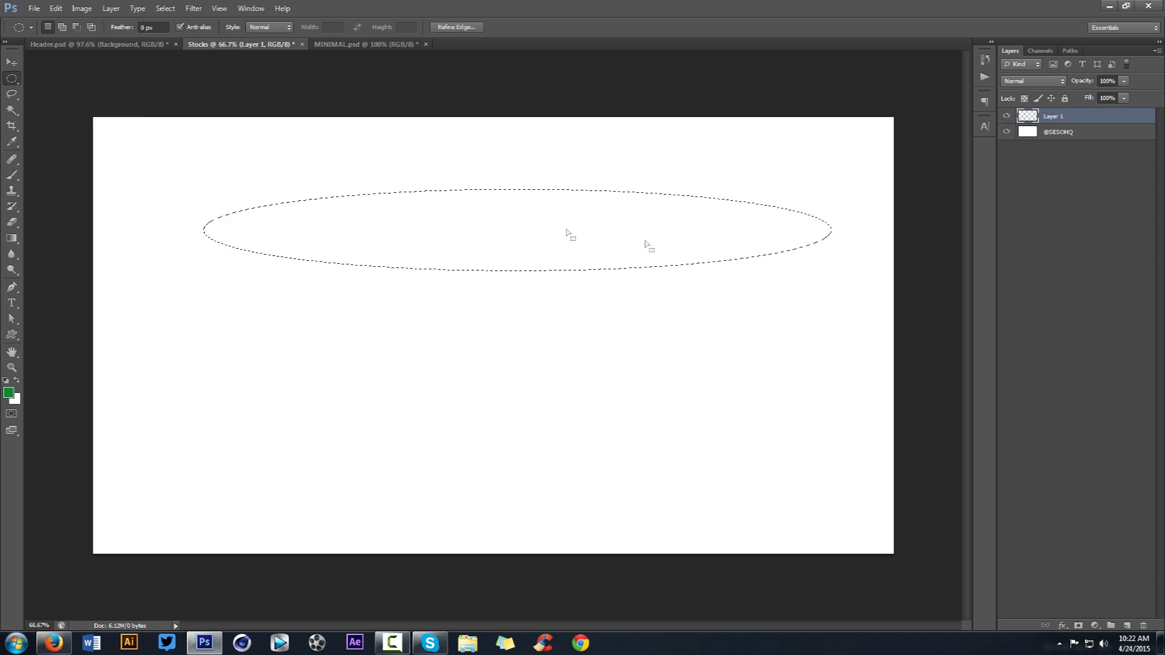
Set the foreground colour to black, fill the elliptical selection with it and deselect.
left_click(8, 392)
type("0")
key("Tab")
type("0")
key("Tab")
type("0")
left_click(830, 293)
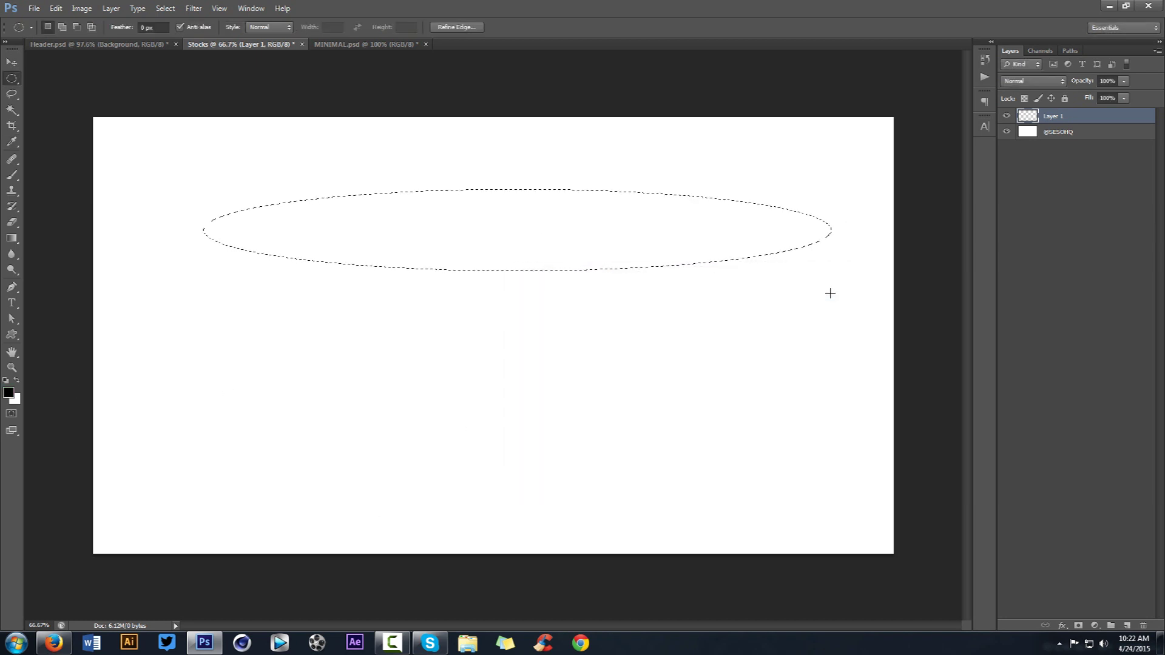
key("alt+BackSpace")
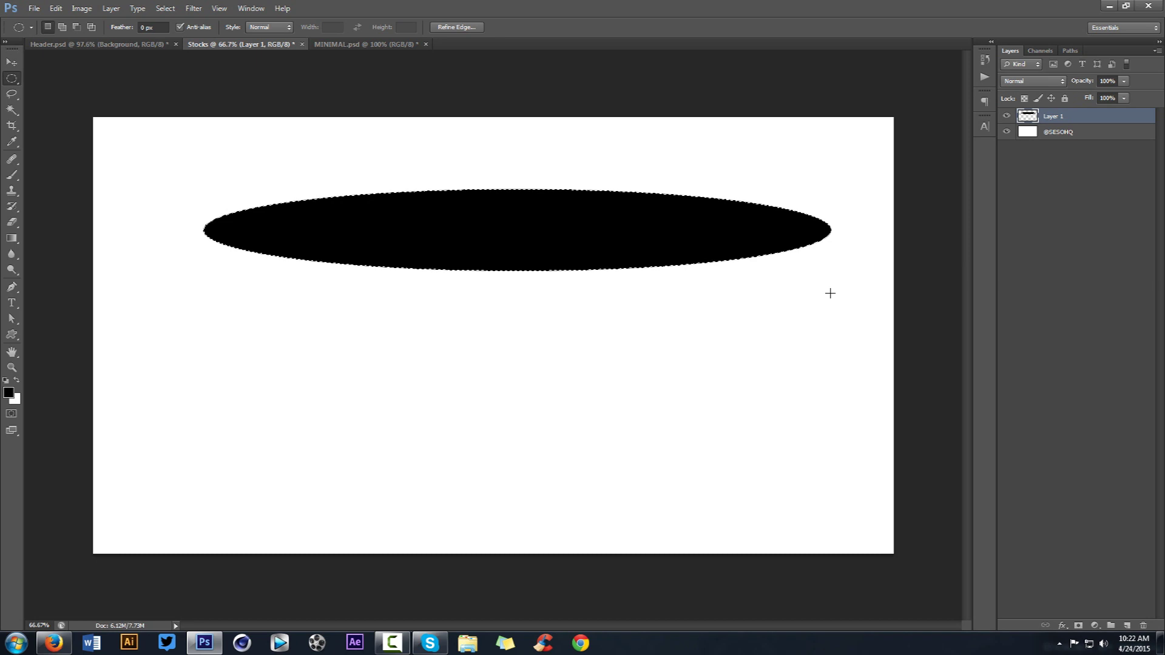
right_click(650, 257)
left_click(667, 263)
Move the black ellipse slightly left and set its layer opacity to 20%.
key("v")
left_click_drag(624, 213, 601, 215)
left_click(1109, 82)
type("20")
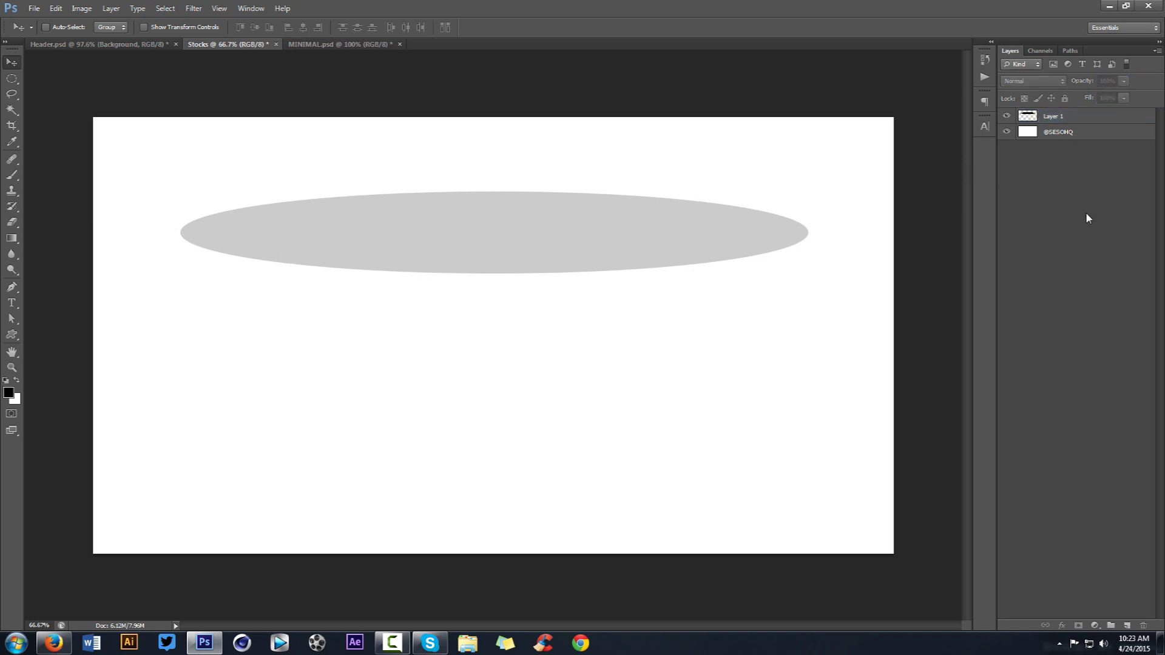
left_click(1067, 124)
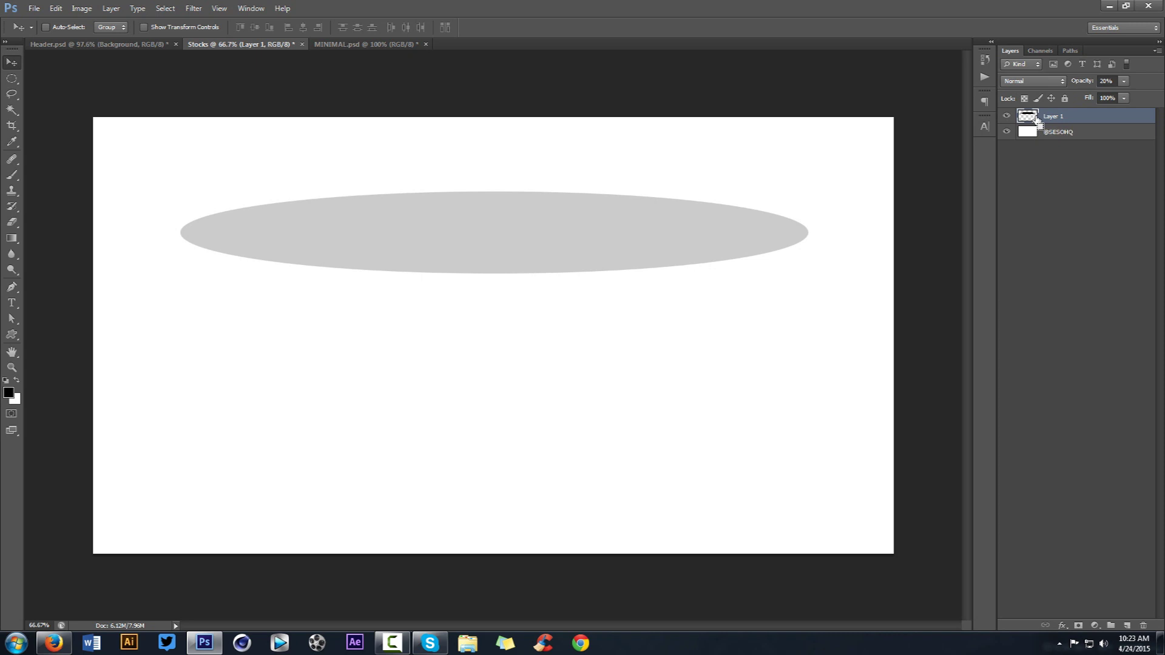
key("ctrl+j")
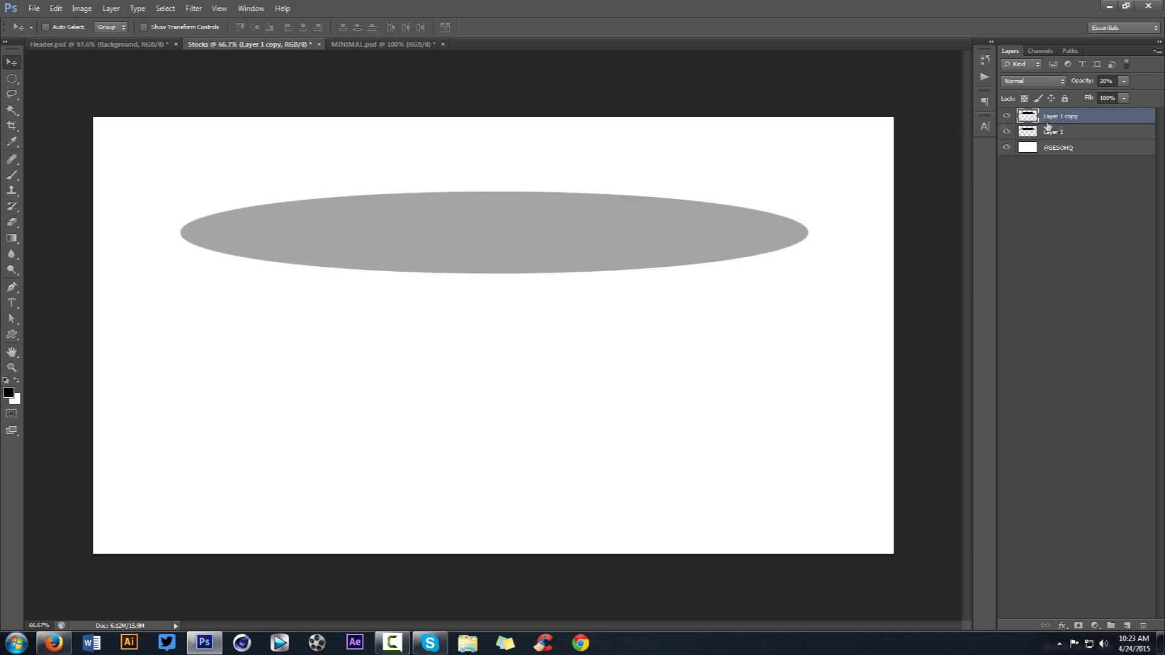
right_click(1081, 119)
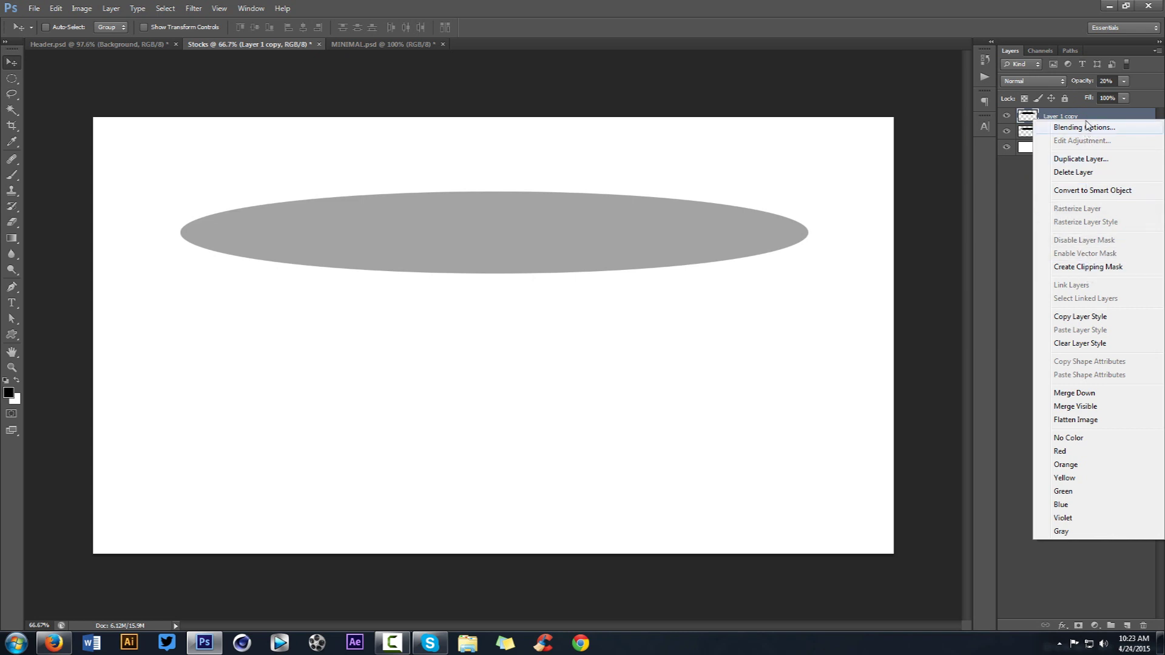
left_click(1086, 126)
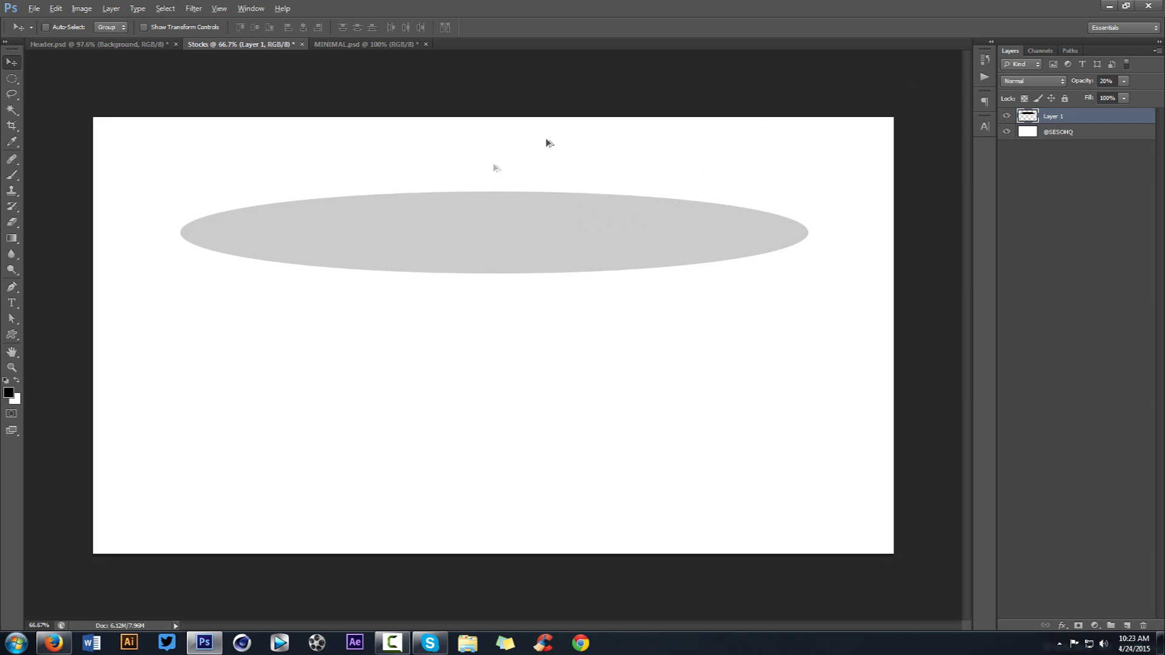
Duplicate the translucent ellipse three times, offsetting the copies to the lower left, upper right and lower right so they overlap.
left_click_drag(579, 224, 523, 250)
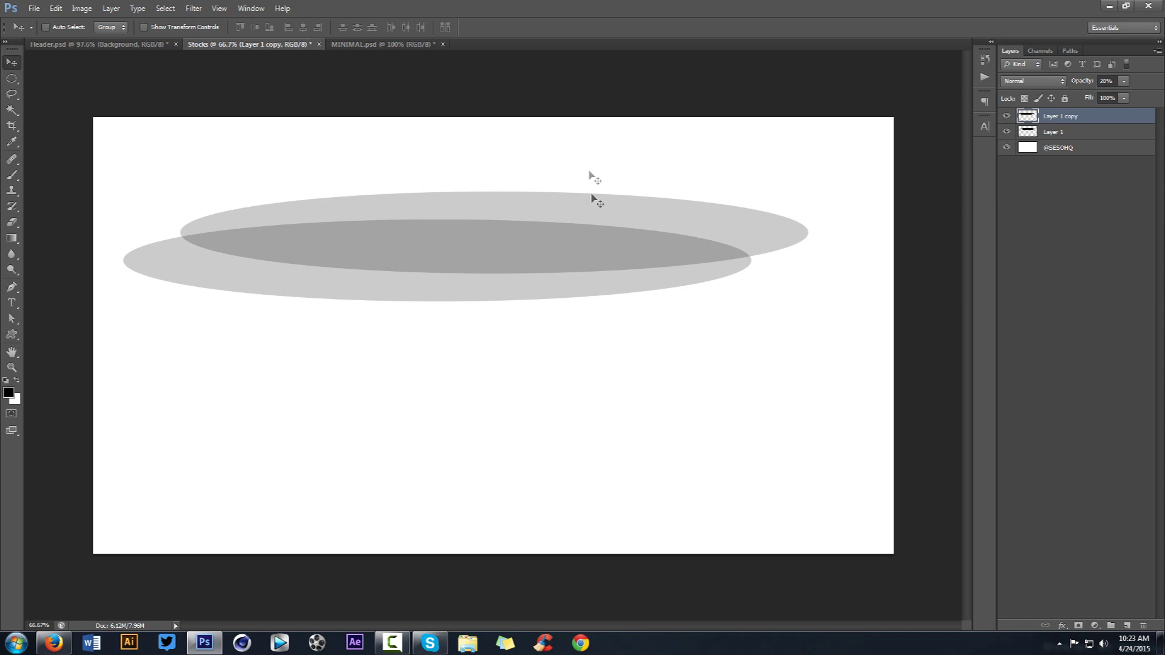
left_click_drag(596, 223, 608, 216)
left_click_drag(526, 225, 609, 183)
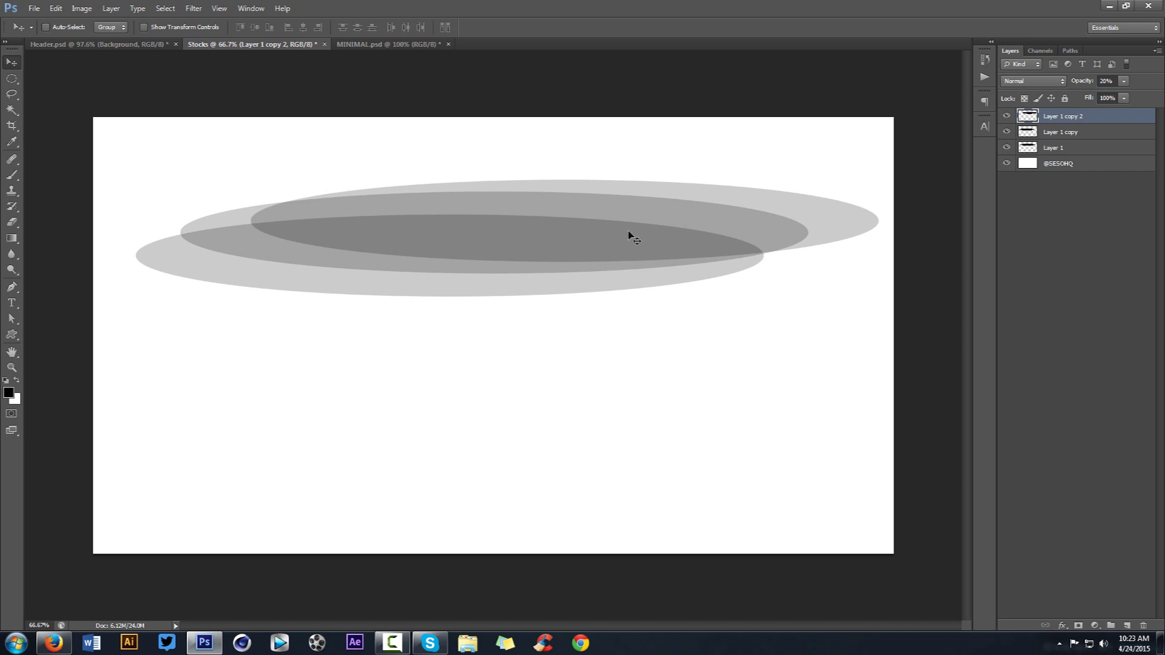
left_click_drag(667, 233, 654, 279)
left_click(433, 182, "alt")
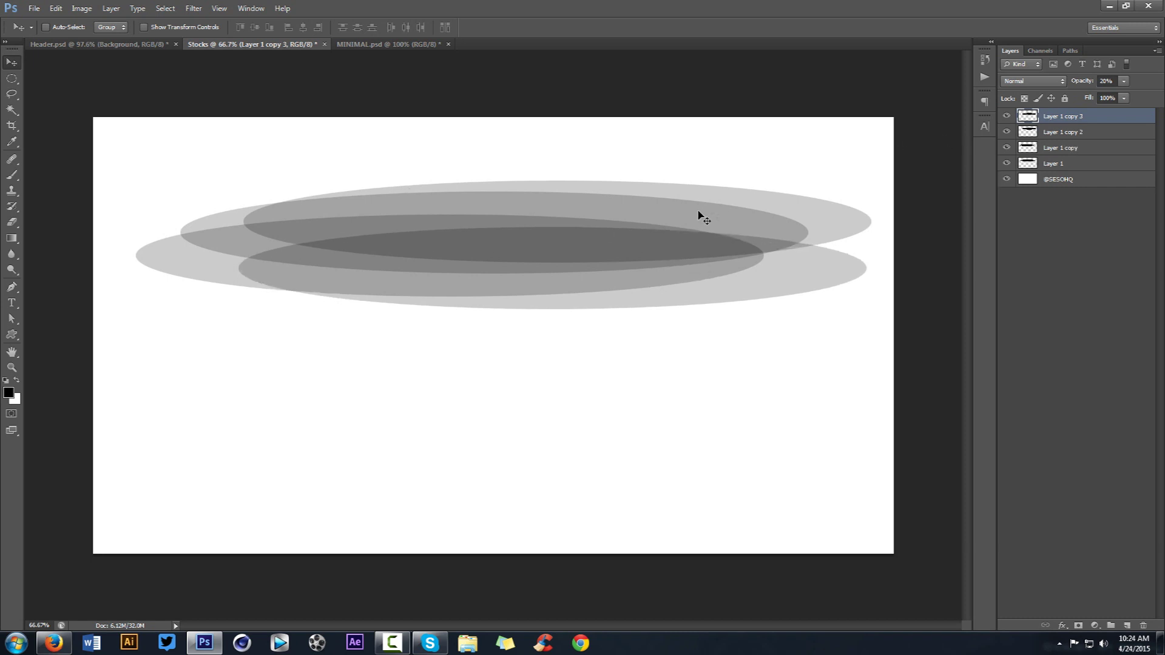
Enlarge the Layer 1 copy 3 ellipse to about 124% and shift it right past the canvas edge.
key("ctrl+t")
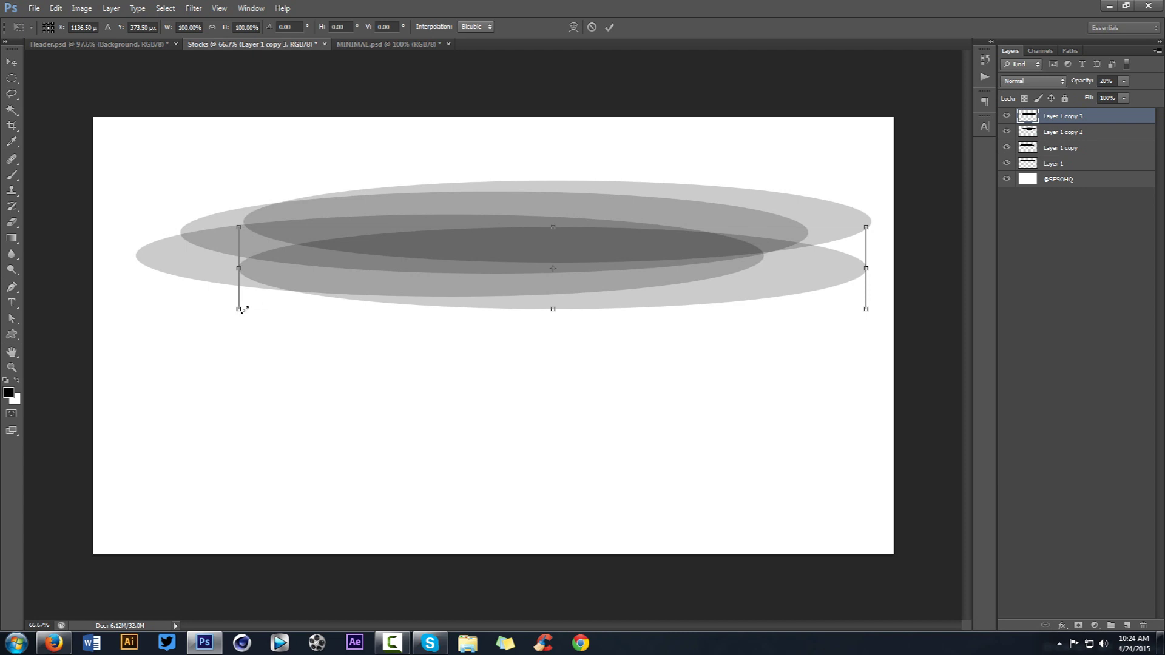
left_click_drag(169, 346, 91, 364)
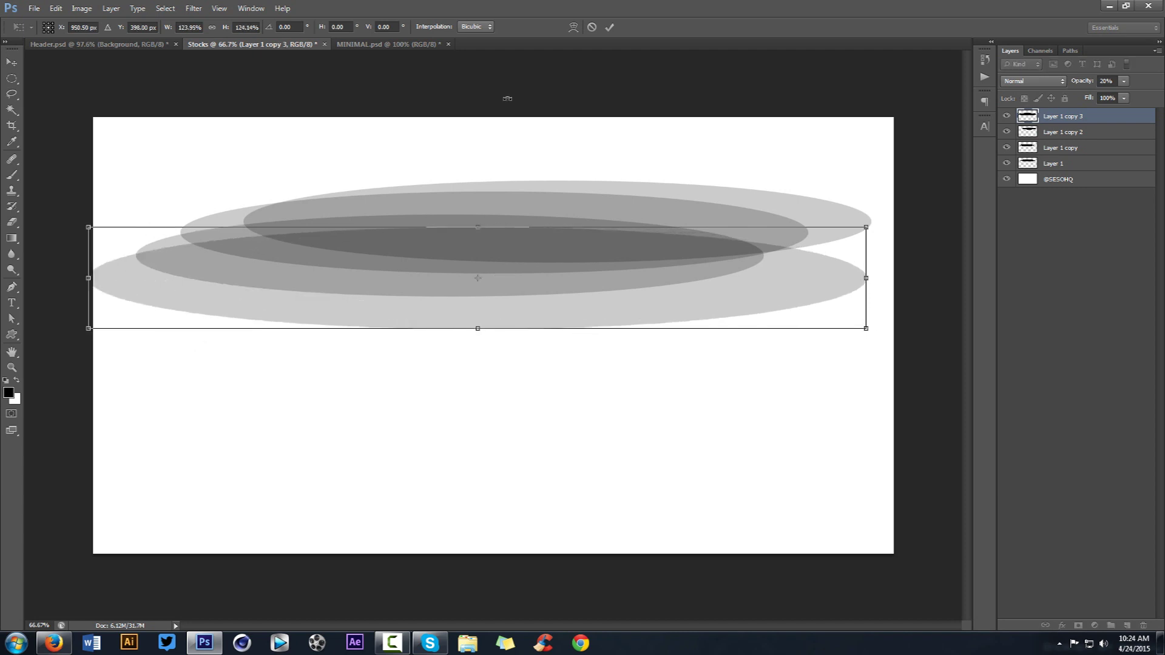
left_click(609, 27)
left_click_drag(572, 148, 609, 157)
Group the four ellipse layers, from Layer 1 to Layer 1 copy 3.
left_click(1065, 161, "shift")
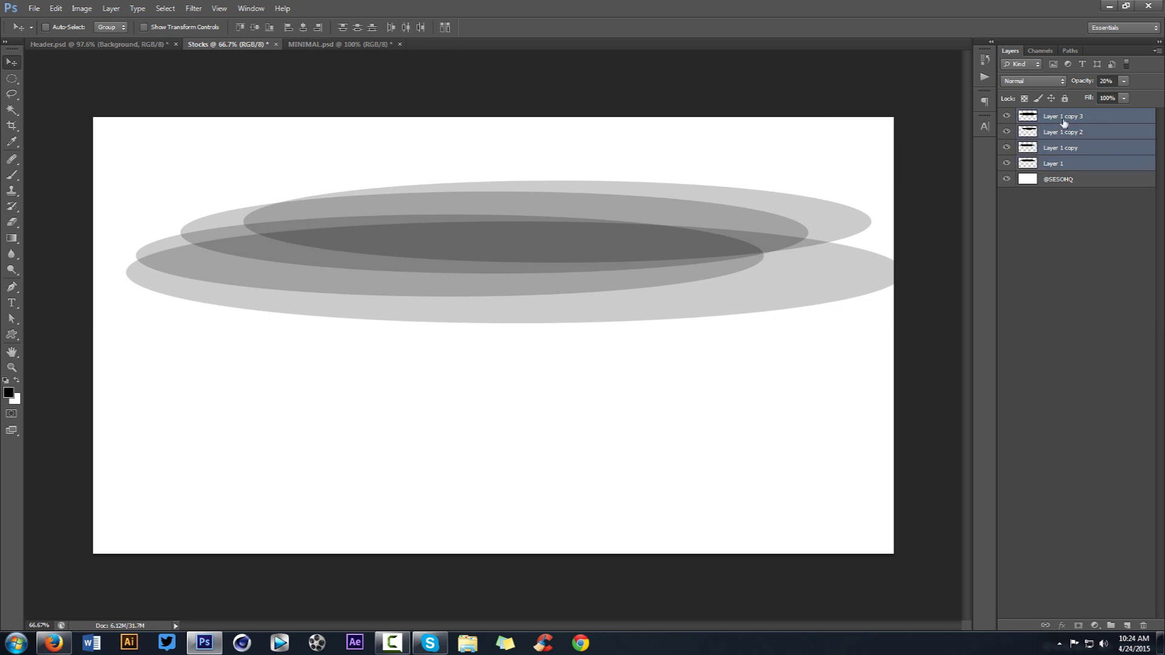
left_click(1061, 121)
left_click(1051, 159, "shift")
key("ctrl+g")
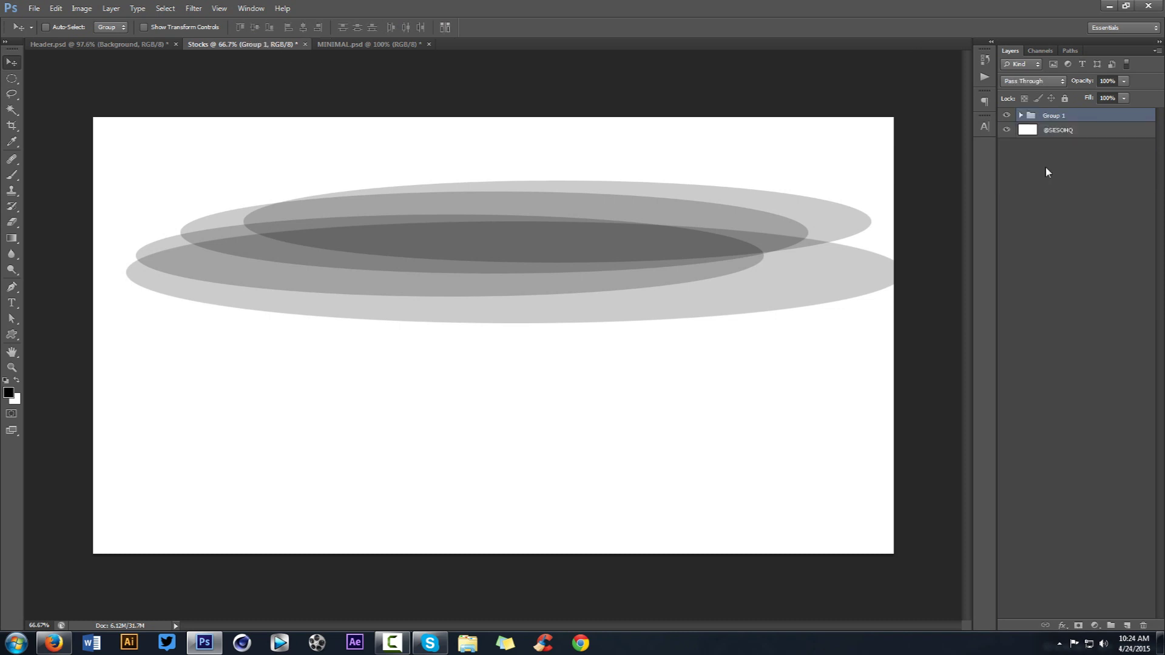
Merge a duplicate of Group 1 into a single layer and move it lower on the canvas with the original group hidden.
key("ctrl+j")
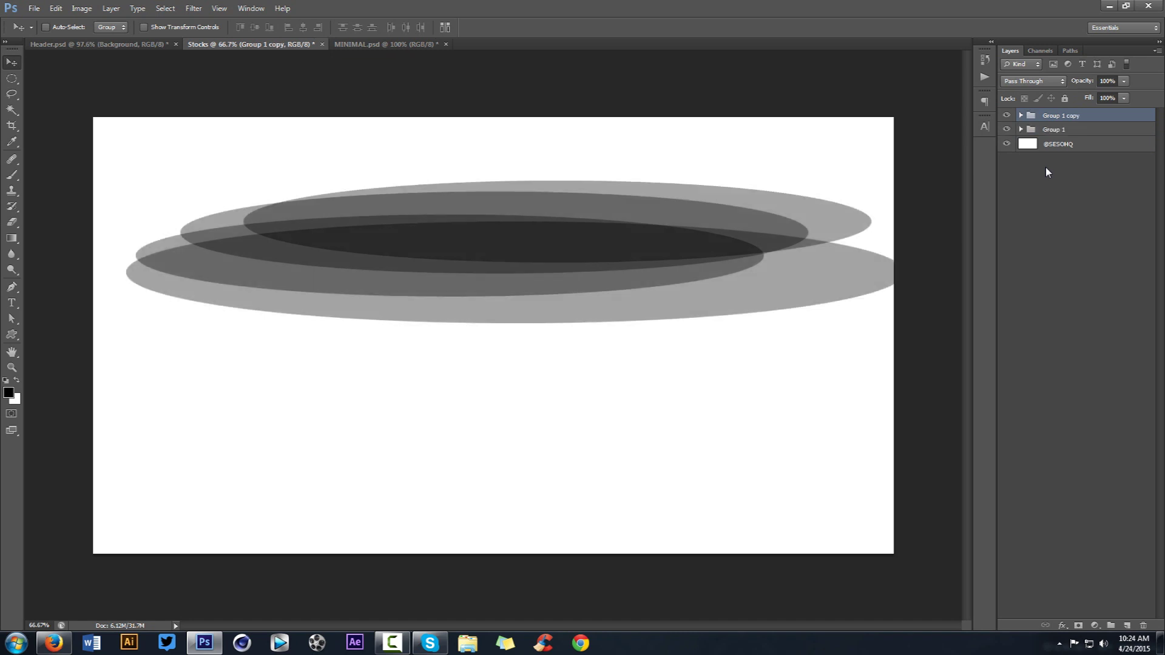
key("ctrl+e")
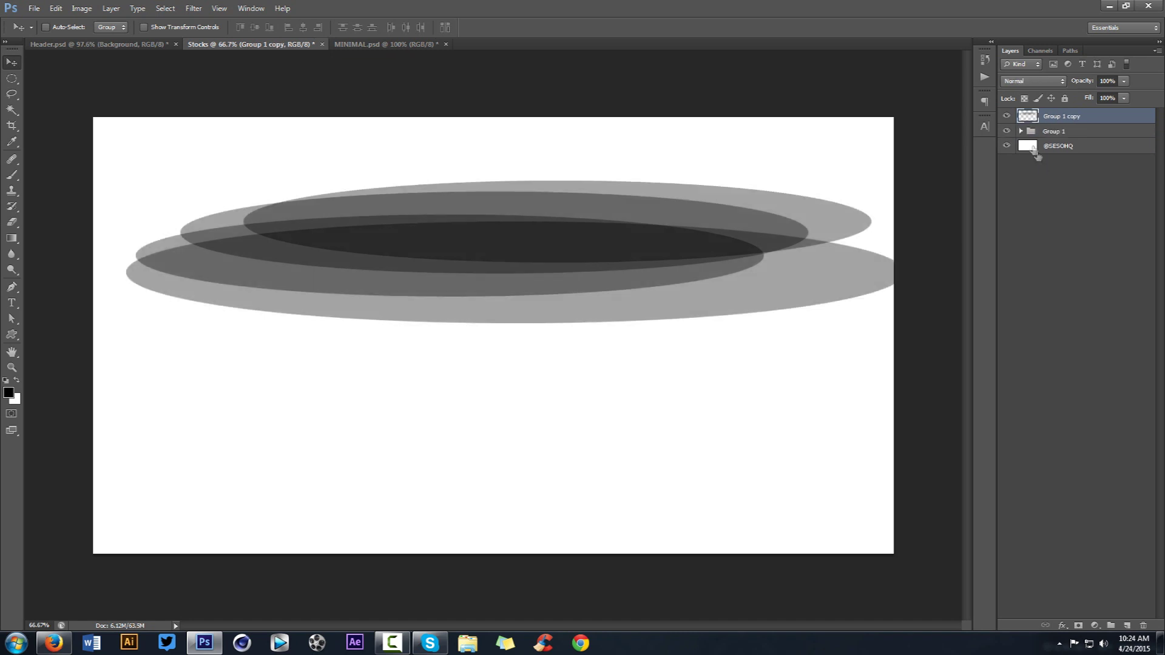
left_click(1006, 131)
left_click_drag(699, 227, 676, 281)
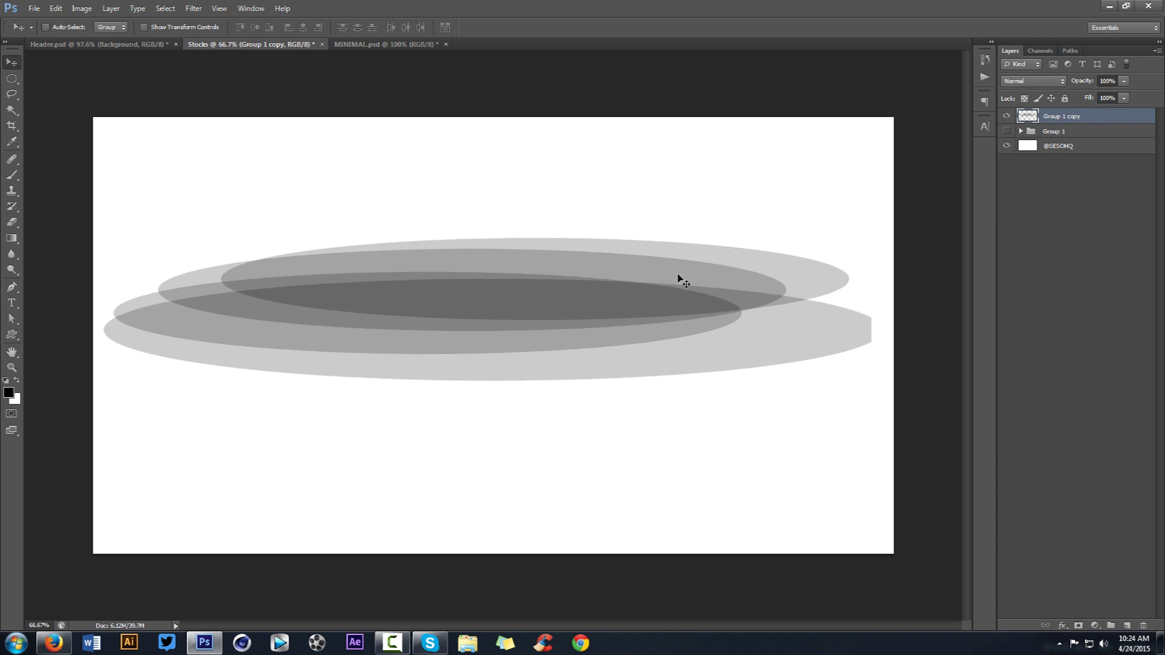
With the merged copy hidden, rotate Layer 1 copy 3 slightly clockwise and Layer 1 copy slightly counterclockwise inside Group 1.
left_click(1006, 116)
left_click(1006, 131)
left_click(1020, 131)
left_click(1065, 147)
key("ctrl+t")
left_click_drag(813, 148, 702, 135)
key("Return")
left_click(1069, 184)
key("ctrl+t")
key("Return")
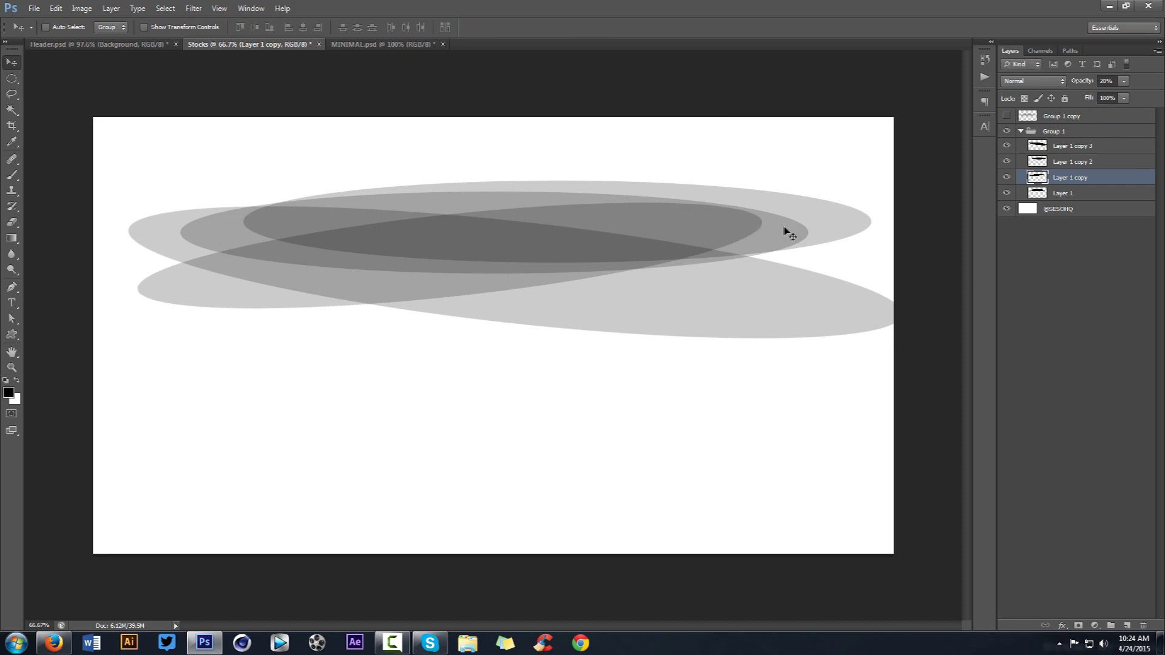
Collapse and hide Group 1, then show and select the merged Group 1 copy layer.
left_click(1021, 131)
left_click(1006, 116)
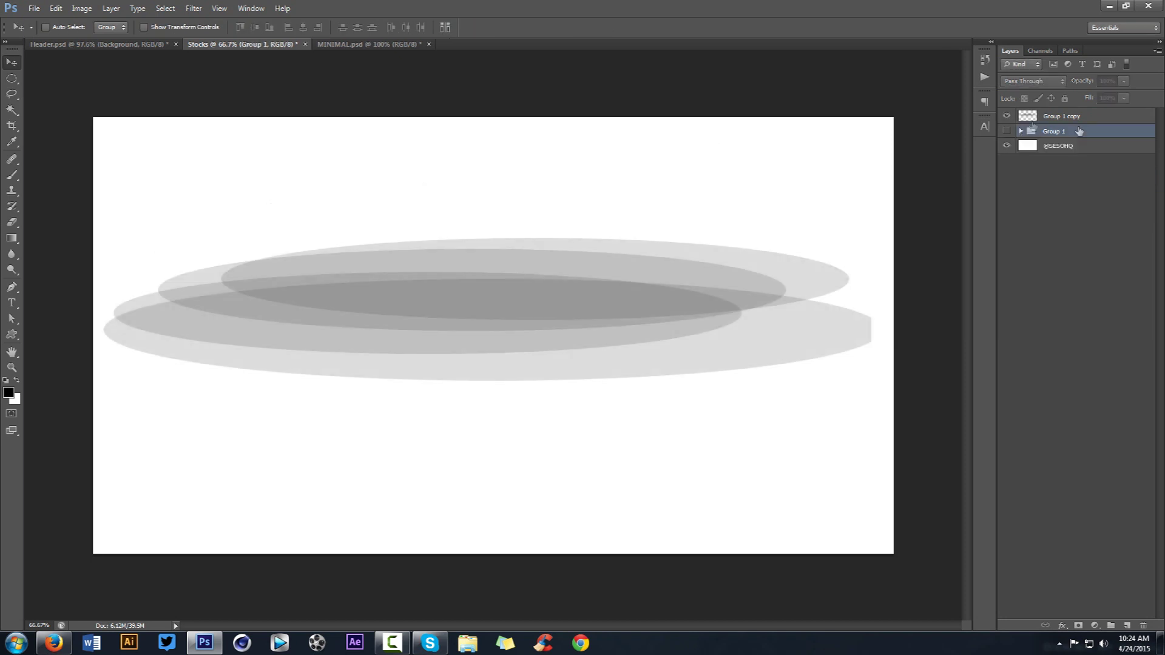
left_click(1006, 131)
left_click(1061, 116)
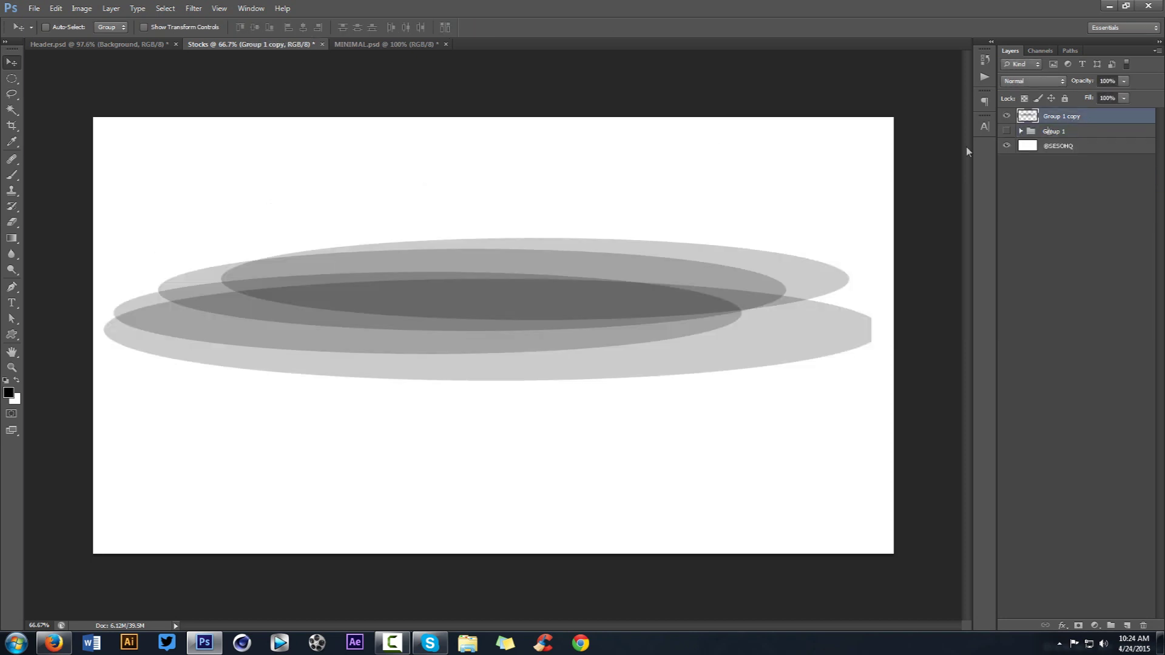
Examine the curved shapes in the MINIMAL.psd reference header and review which distortion filters suit the ellipse stock.
left_click(201, 10)
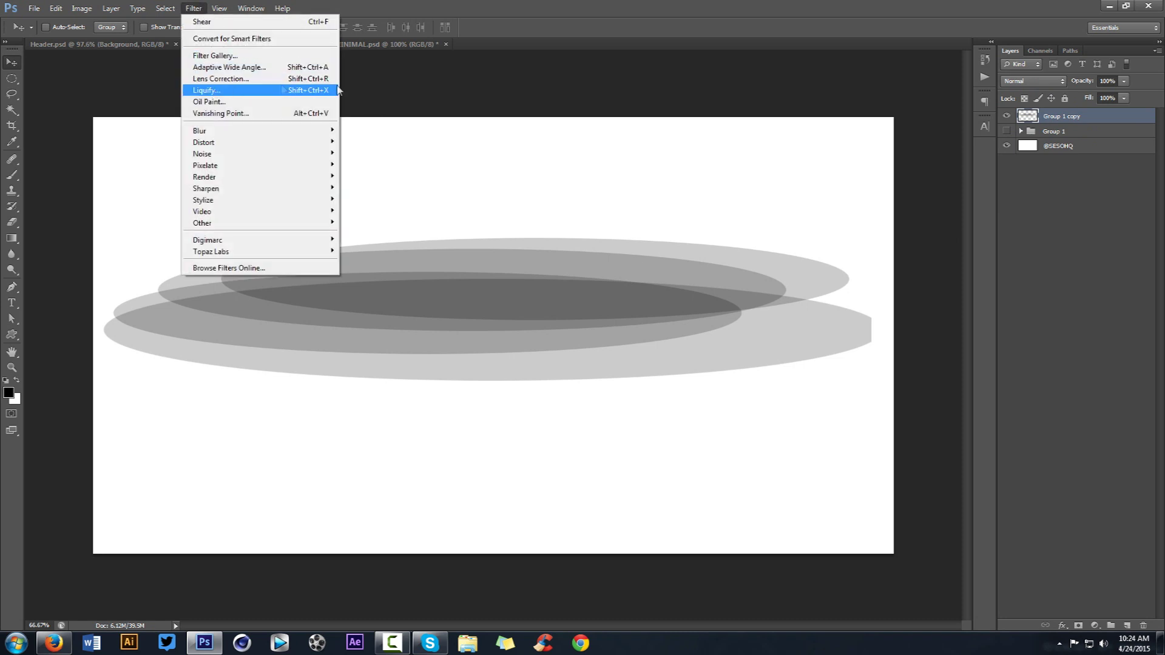
left_click(376, 46)
left_click(376, 46)
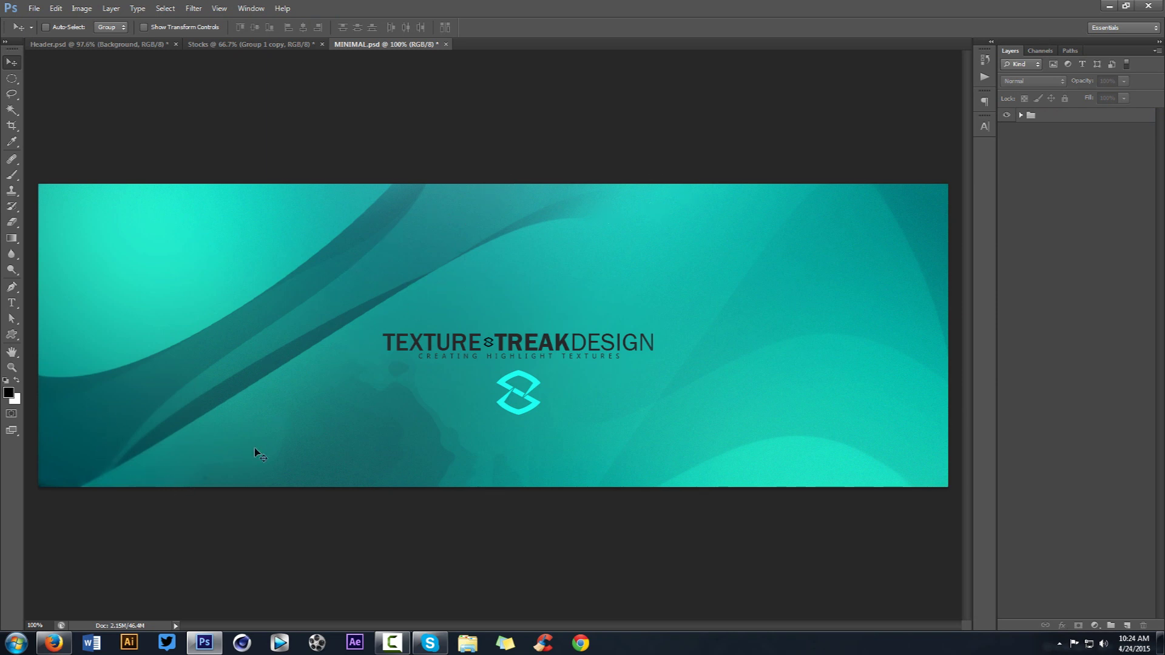
left_click(230, 51)
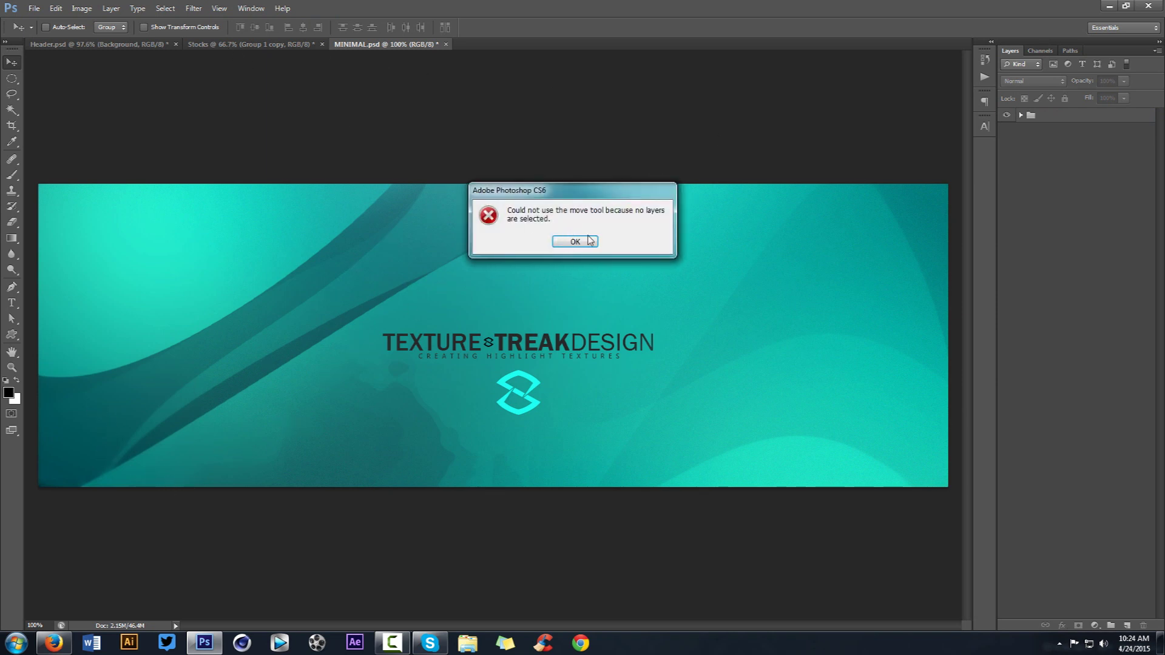
left_click(575, 241)
left_click(251, 44)
left_click(193, 8)
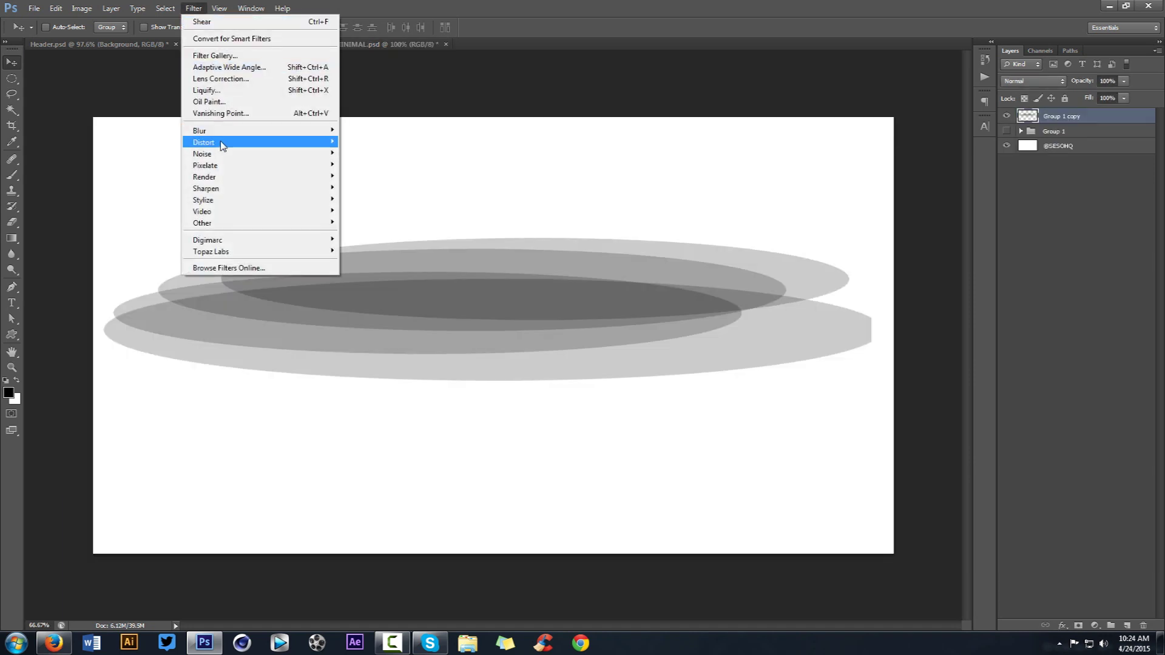
mouse_move(225, 148)
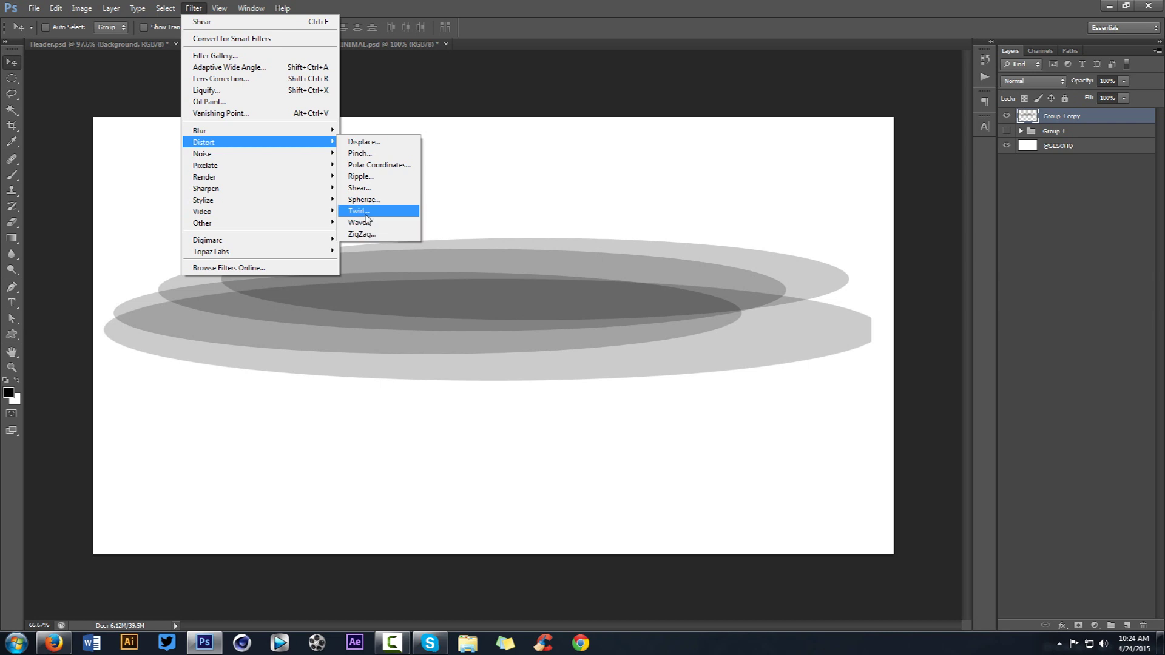
left_click(382, 46)
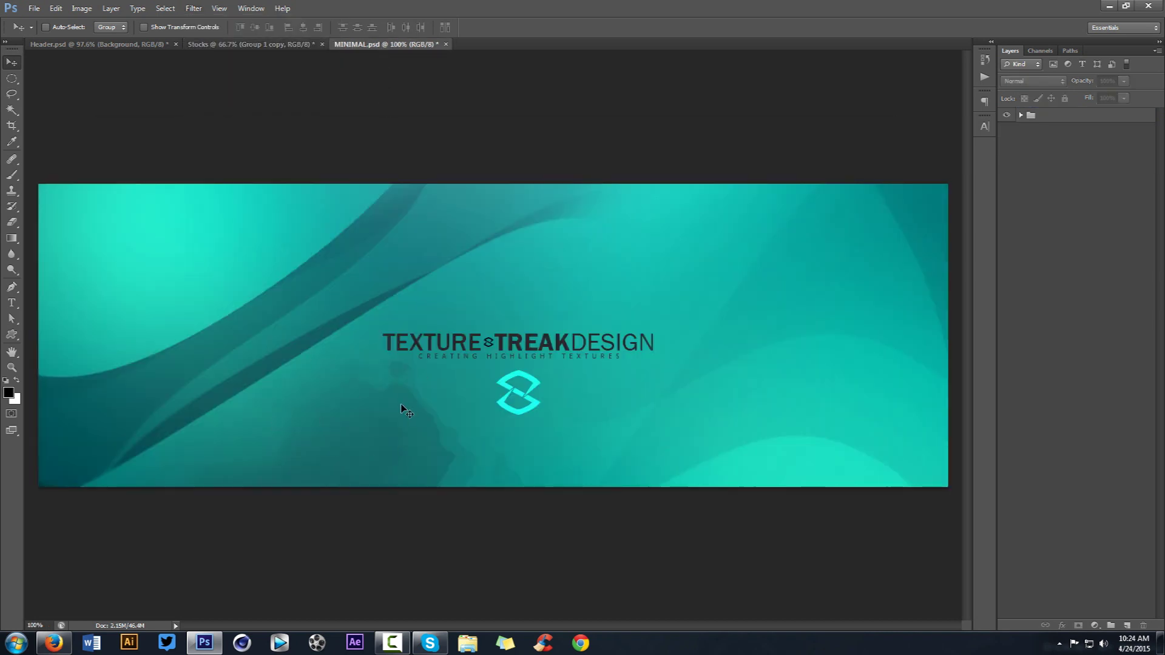
left_click(255, 44)
Try a Shear distortion with an adjusted curve on the merged Group 1 copy layer, then undo it.
left_click(193, 9)
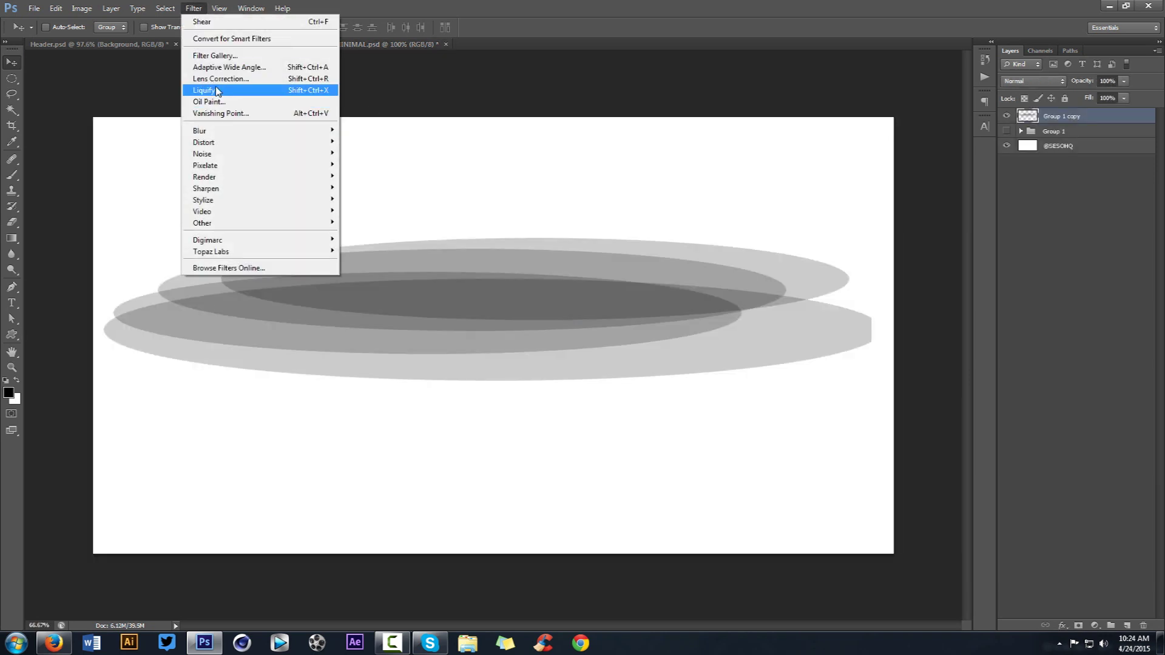
mouse_move(228, 149)
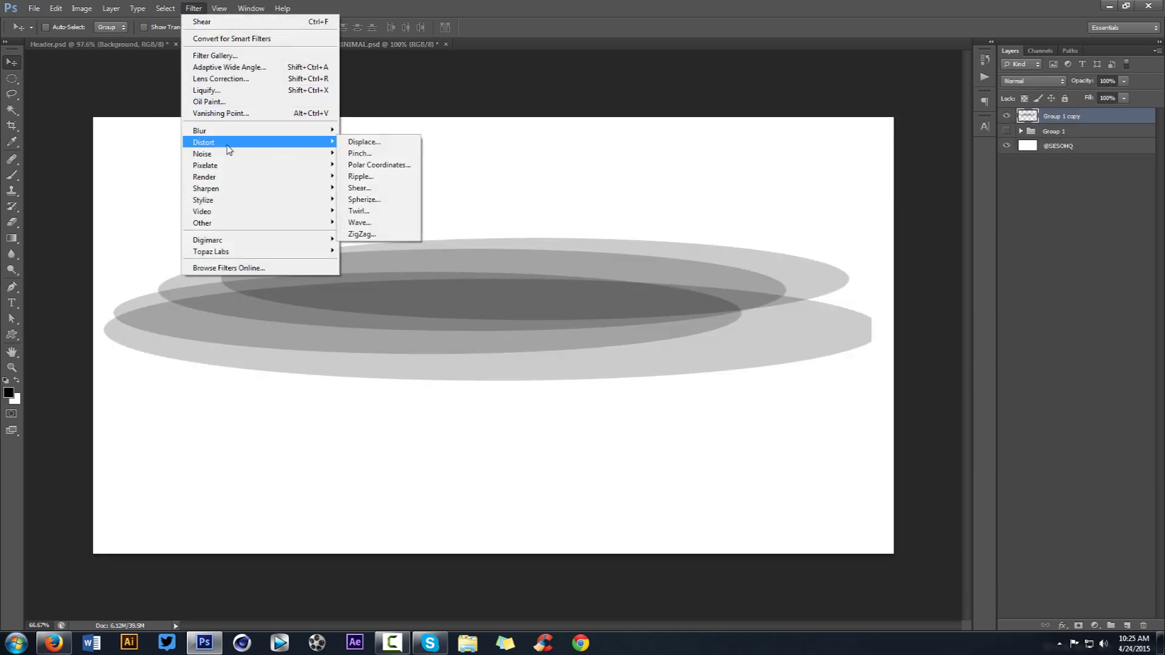
left_click(374, 193)
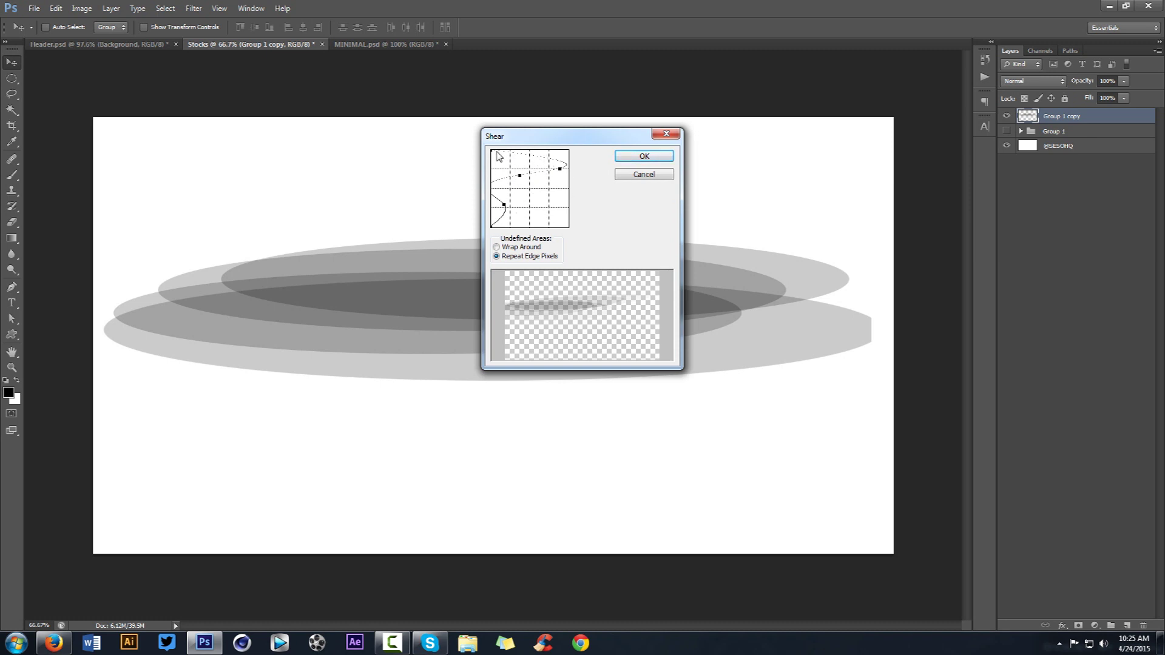
left_click_drag(500, 155, 529, 157)
left_click(643, 156)
left_click_drag(471, 285, 607, 273)
key("ctrl+alt+z")
key("ctrl+alt+z")
Try applying Shear with a different curve to Layer 1 copy and moving the shape.
left_click(193, 8)
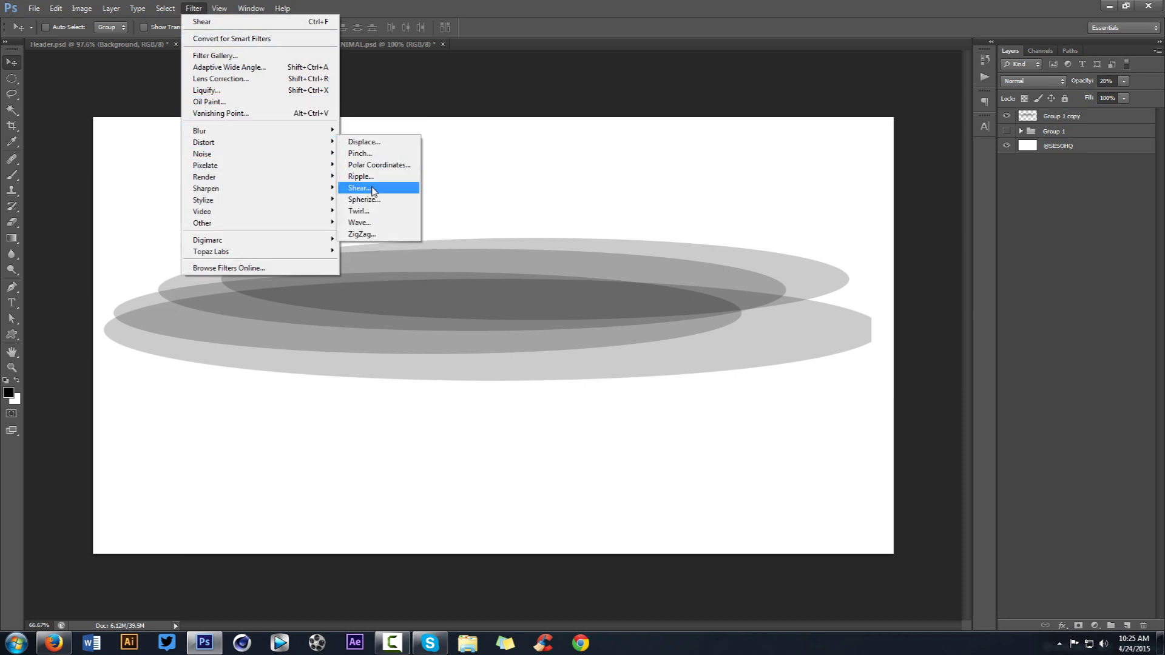
left_click(358, 188)
left_click_drag(493, 227, 561, 188)
left_click(657, 158)
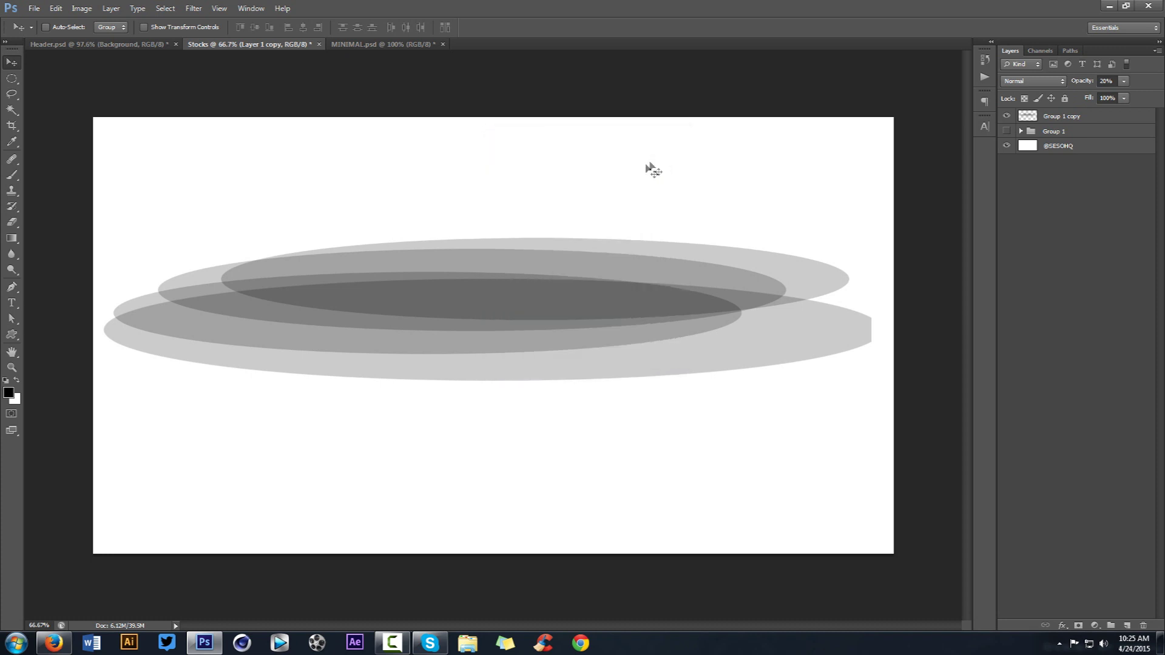
mouse_move(595, 234)
left_mouse_down()
mouse_move(666, 234)
mouse_move(607, 250)
left_mouse_up()
Apply the Shear filter to the merged Group 1 copy layer, bowing the curve's middle outward to warp the ellipses.
left_click(1043, 117)
left_click(194, 8)
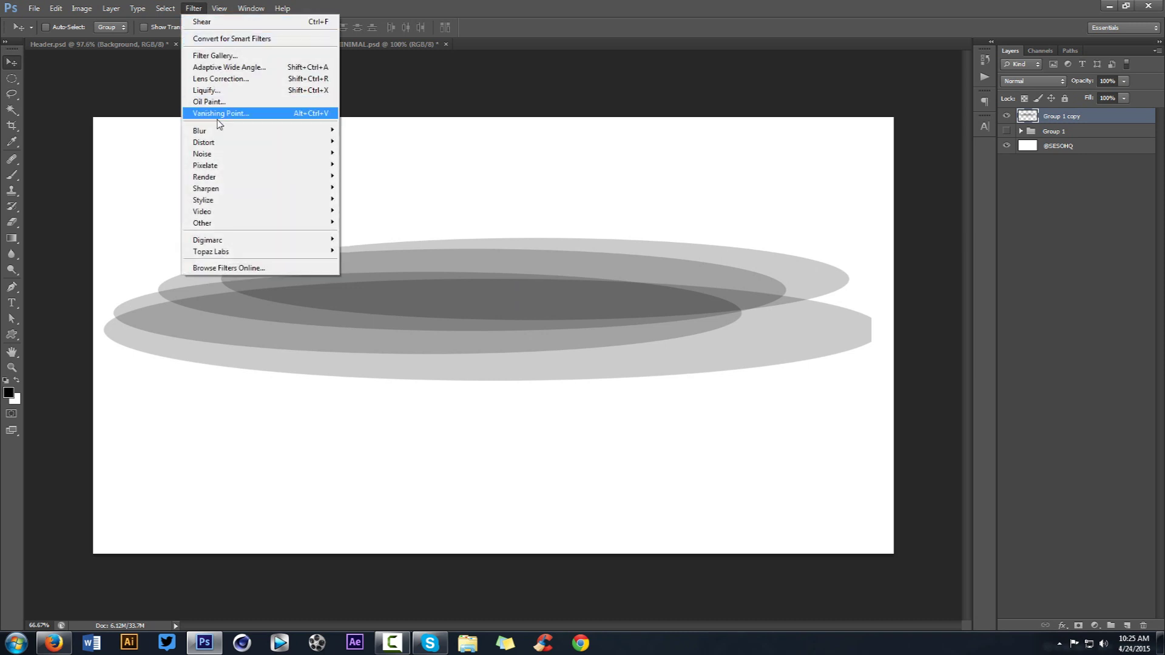
mouse_move(213, 144)
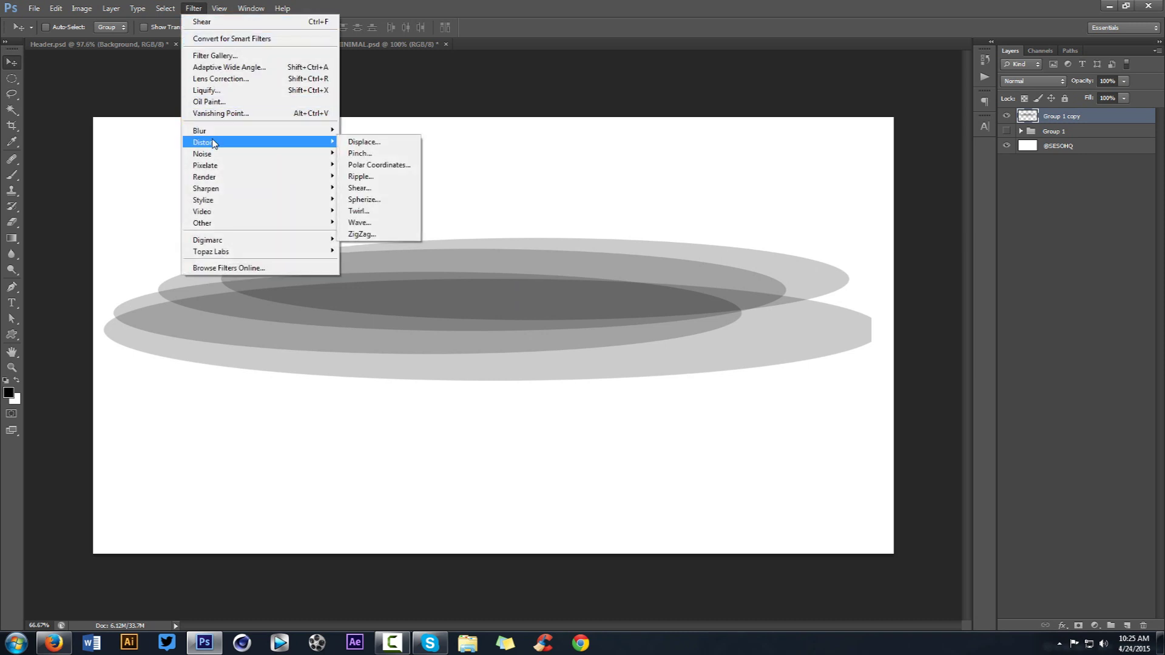
left_click(358, 189)
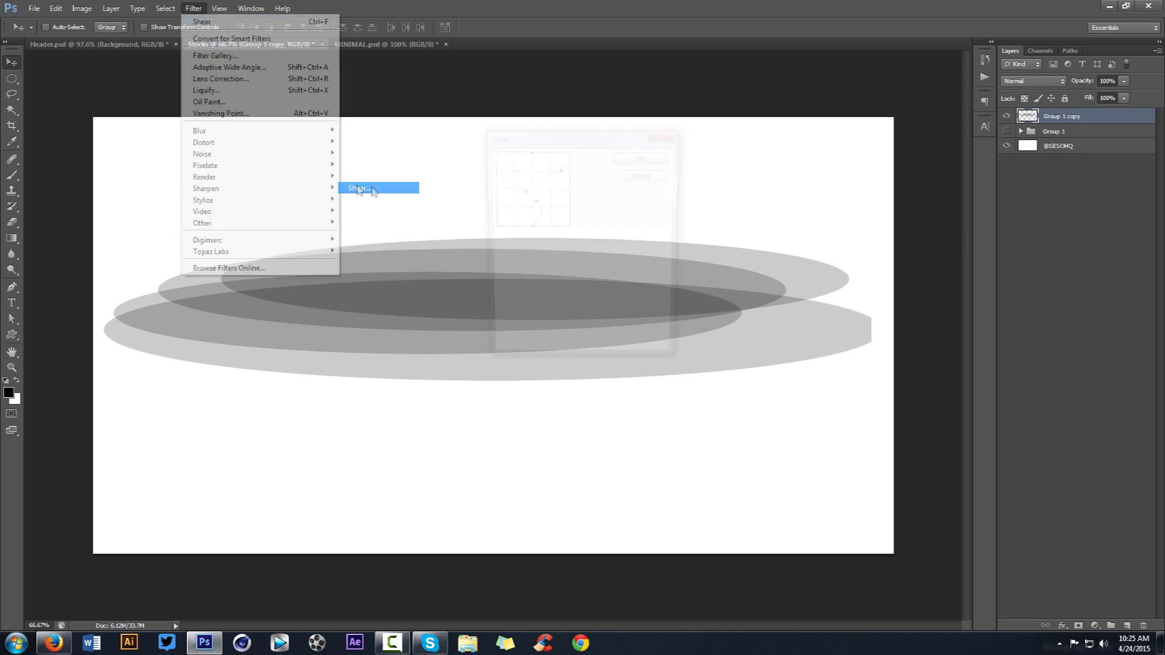
mouse_move(542, 195)
left_mouse_down()
mouse_move(570, 203)
mouse_move(536, 220)
mouse_move(526, 189)
mouse_move(554, 180)
left_mouse_up()
left_click(647, 156)
Reposition the sheared shape so its pointed tip reaches the canvas's left edge and its cut end stays near the right edge.
left_click(676, 305)
left_click_drag(675, 305, 736, 286)
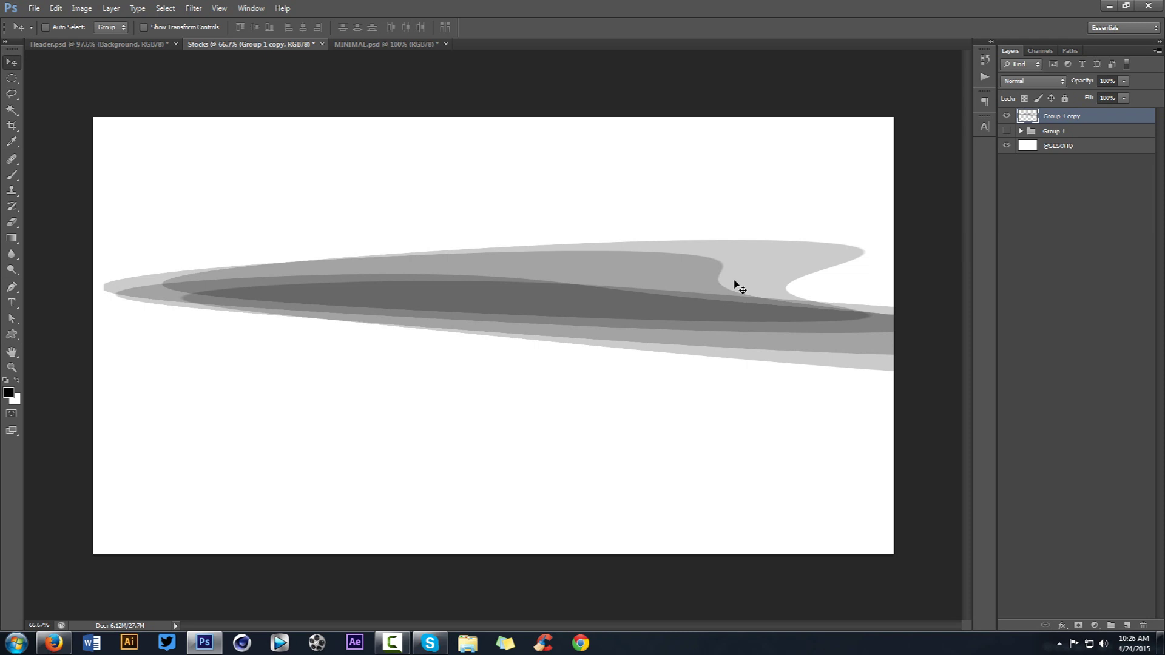
left_click_drag(614, 280, 737, 290)
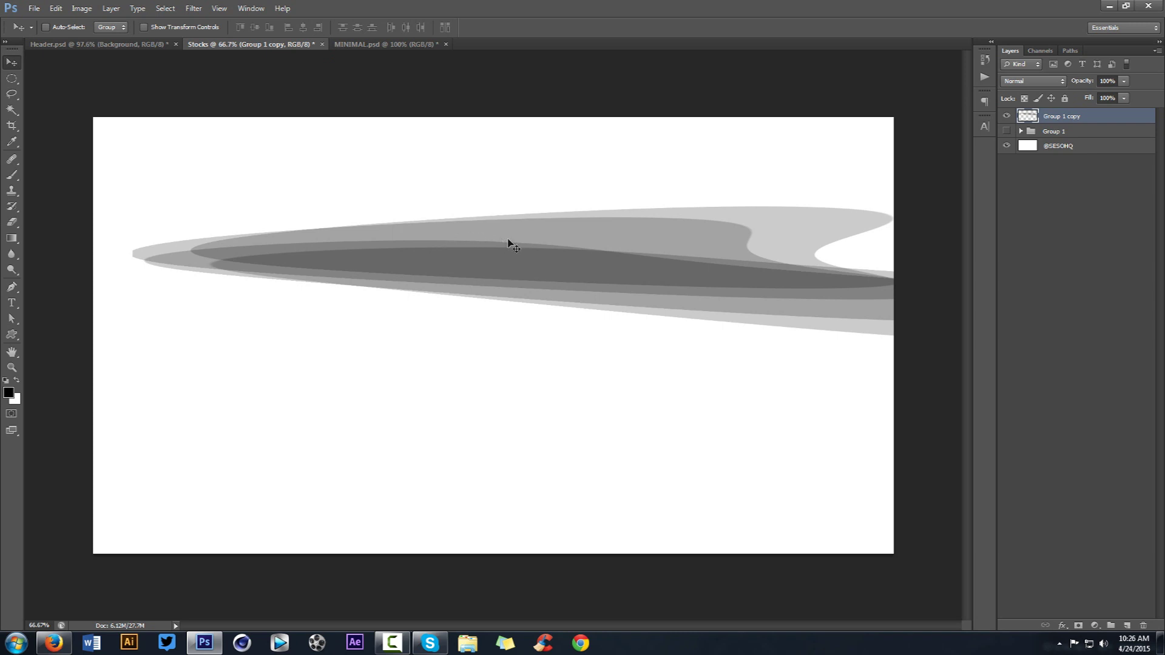
mouse_move(509, 241)
left_mouse_down()
mouse_move(249, 140)
mouse_move(429, 268)
left_mouse_up()
Liquify the sheared shape with an 800-size warp brush into a smooth arch that slopes down toward the right.
left_click(194, 8)
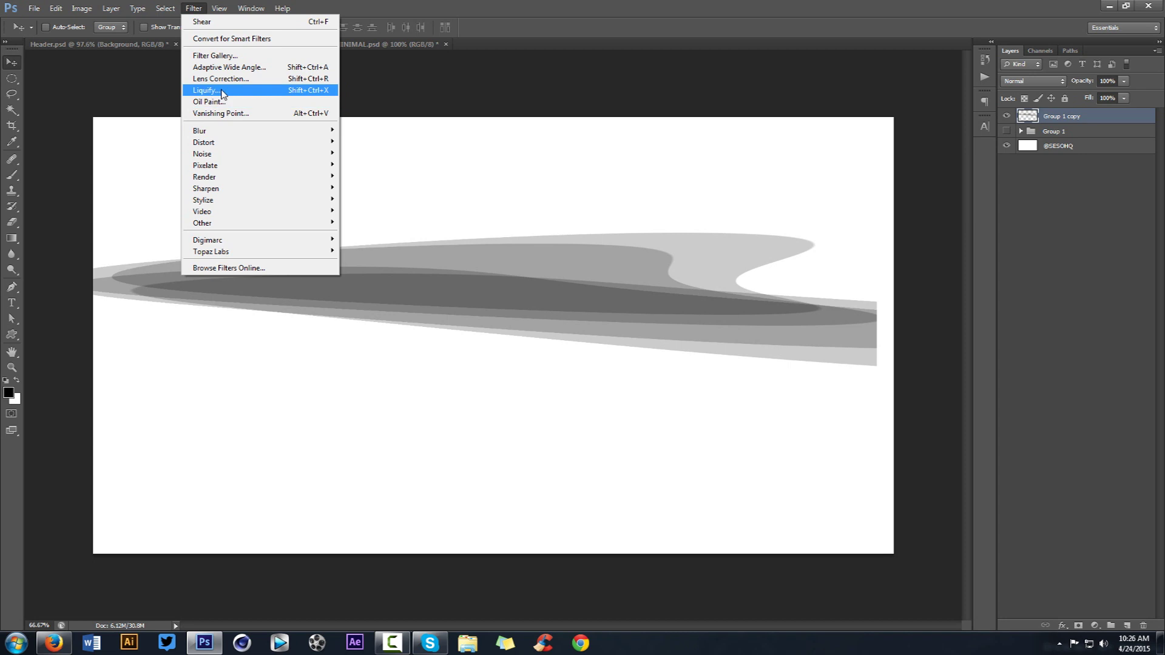
left_click(221, 91)
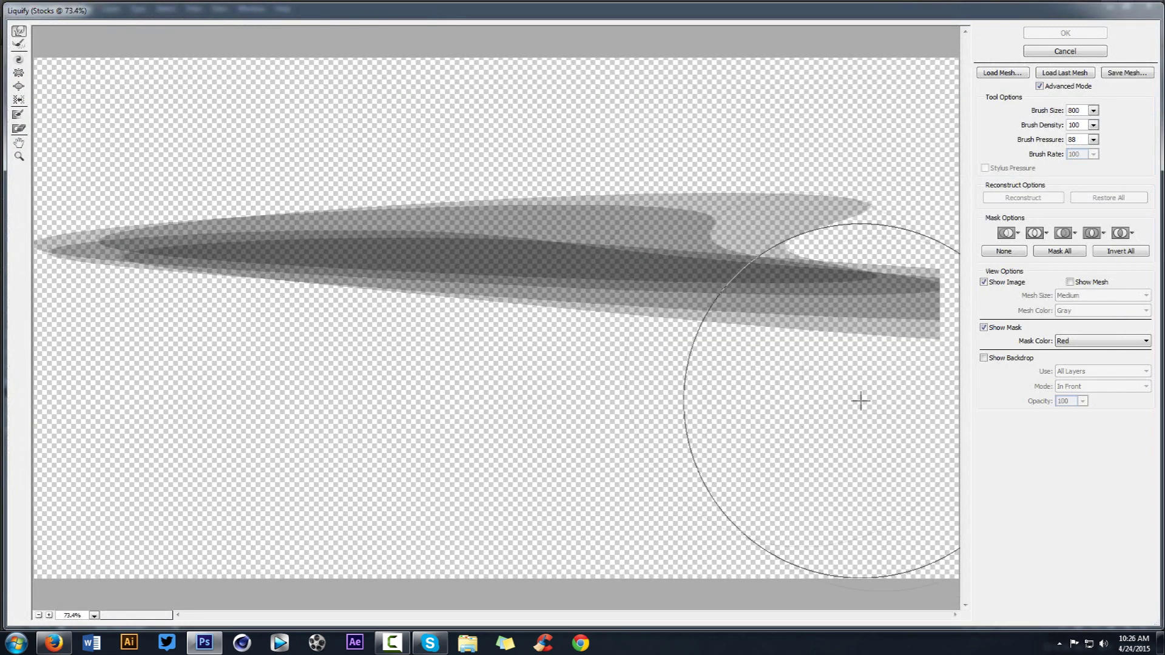
mouse_move(860, 401)
left_mouse_down()
mouse_move(766, 348)
mouse_move(372, 302)
mouse_move(46, 481)
mouse_move(100, 457)
left_mouse_up()
key("ctrl+alt+z")
key("ctrl+alt+z")
key("ctrl+alt+z")
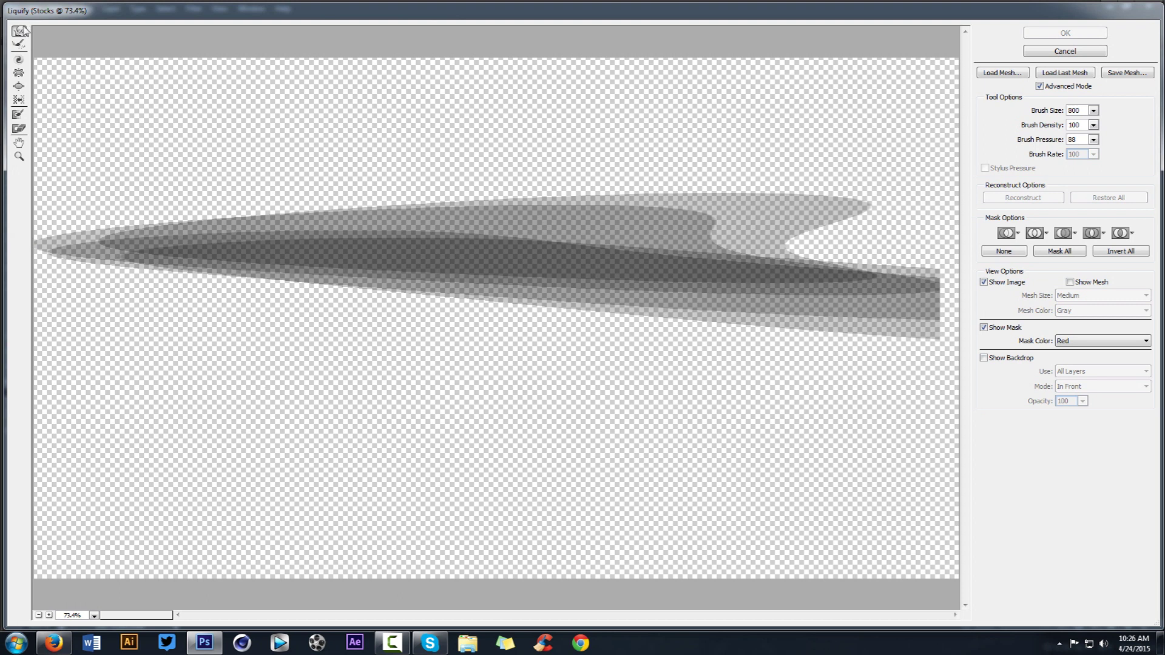
mouse_move(114, 333)
left_mouse_down()
mouse_move(665, 257)
mouse_move(965, 440)
mouse_move(916, 484)
left_mouse_up()
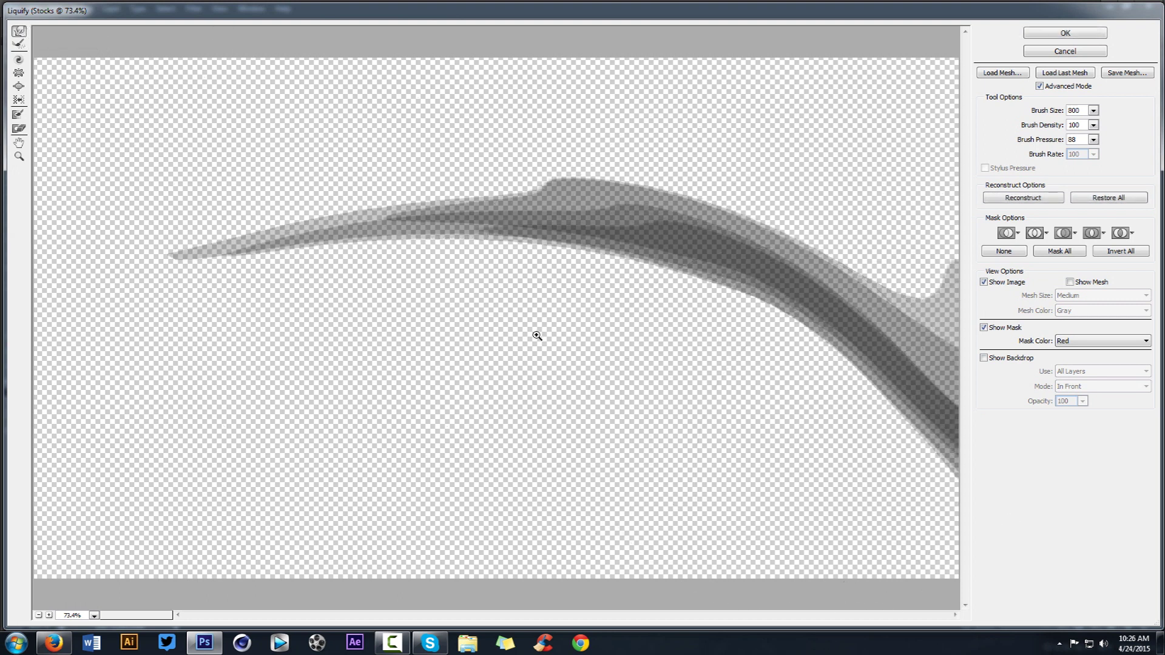
key("ctrl+alt+z")
mouse_move(200, 359)
left_mouse_down()
mouse_move(956, 543)
mouse_move(937, 481)
left_mouse_up()
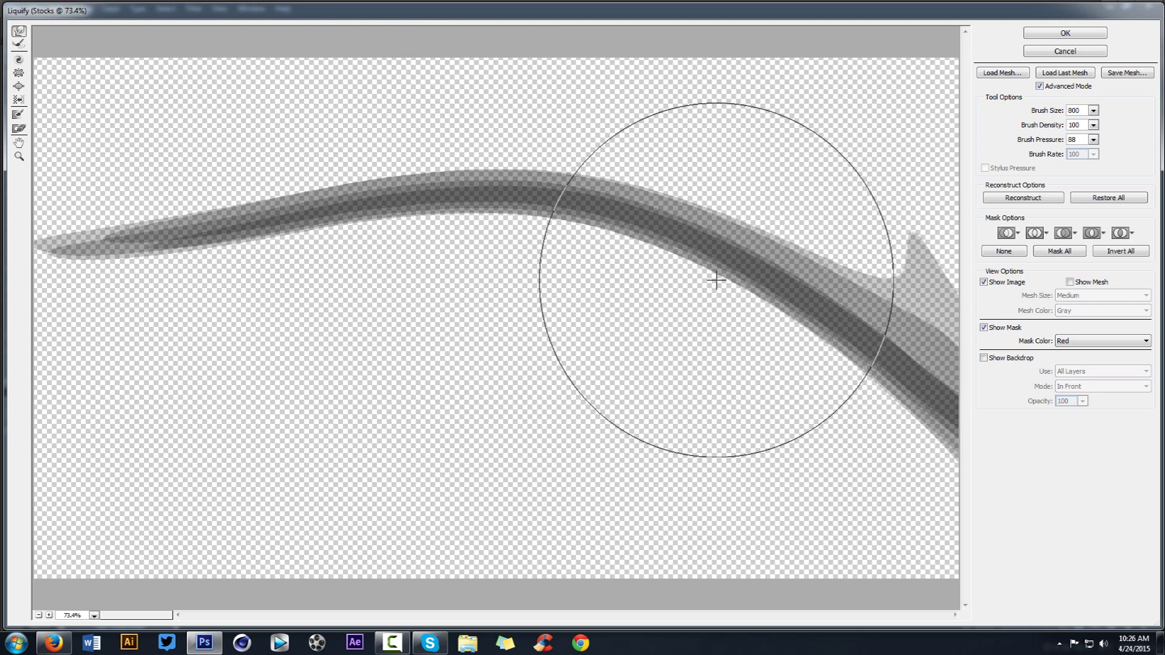
left_click(1089, 32)
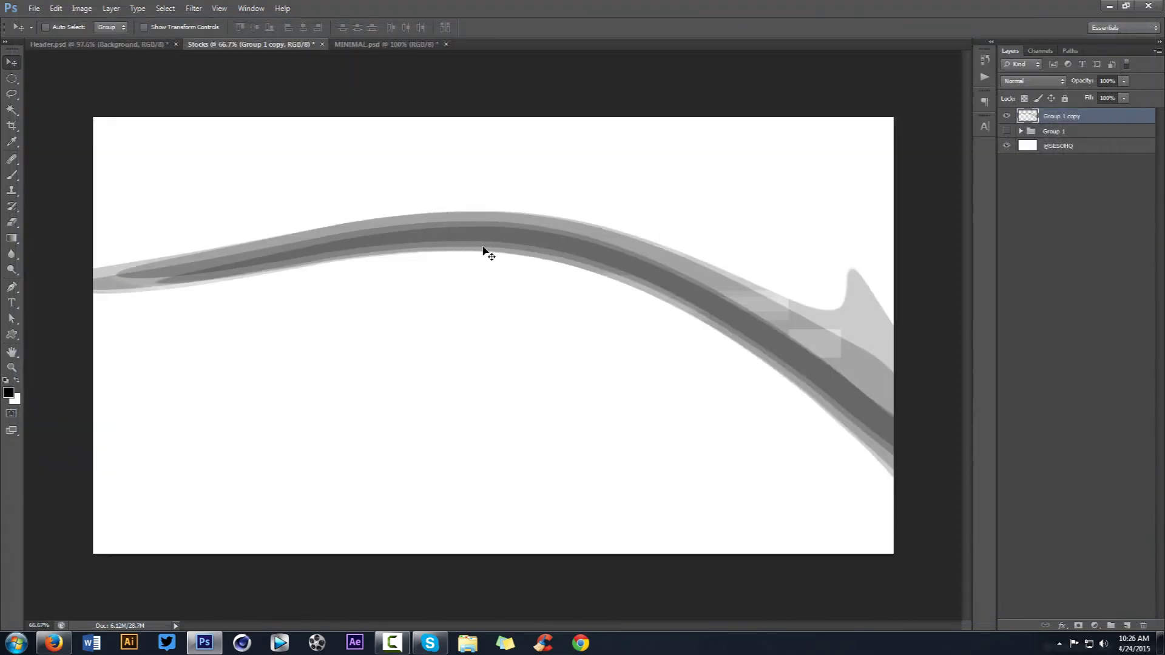
Copy the arched shape into Header.psd at 56% opacity and place it along the lower left, beneath the title text.
left_click_drag(486, 252, 486, 253)
left_click_drag(300, 202, 595, 437)
left_click_drag(1124, 83, 1097, 93)
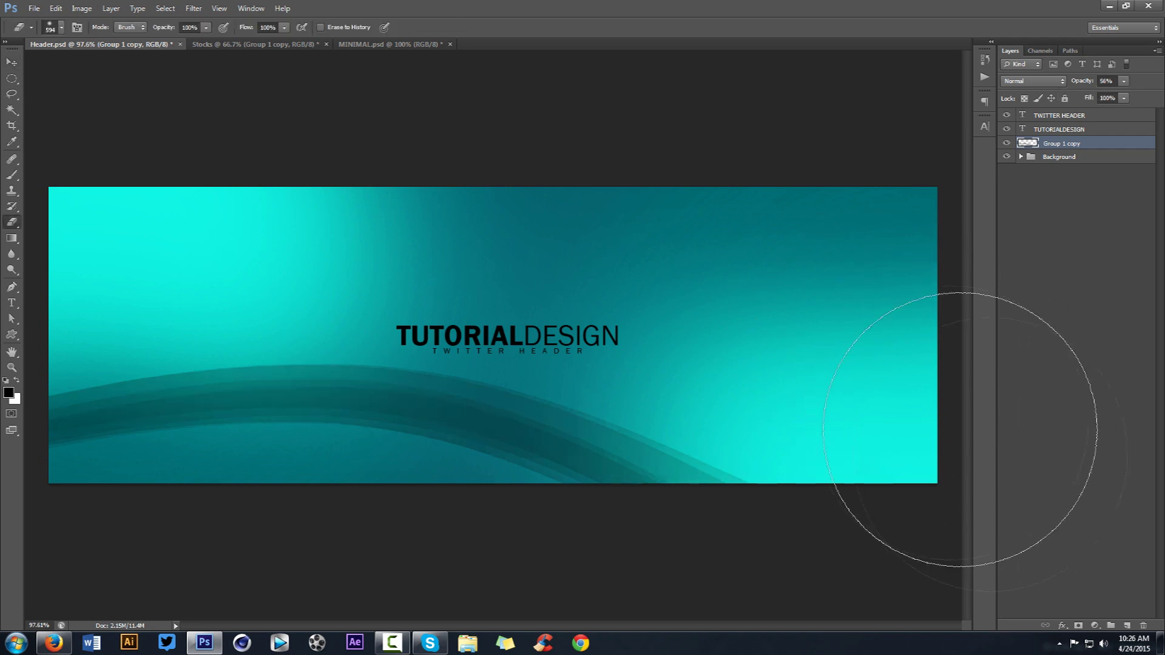
left_click_drag(793, 356, 768, 365)
In the Stocks document, shift the arched shape slightly left and down and twirl it by about 255 degrees.
left_click(295, 45)
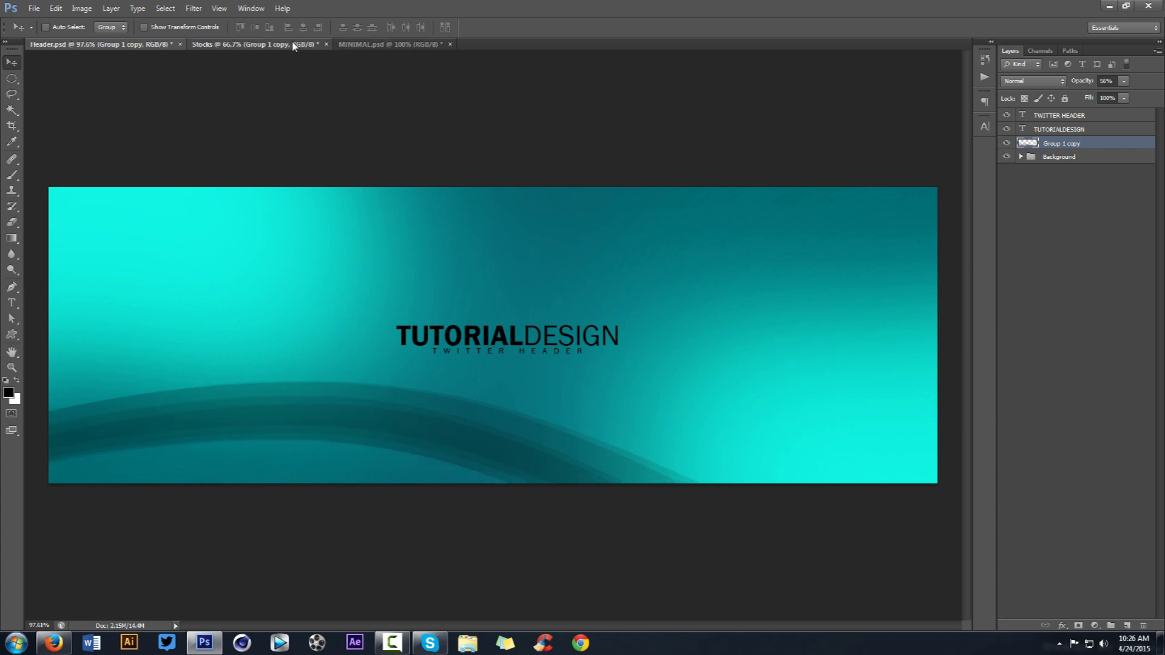
left_click_drag(697, 248, 674, 269)
left_click(168, 8)
mouse_move(194, 9)
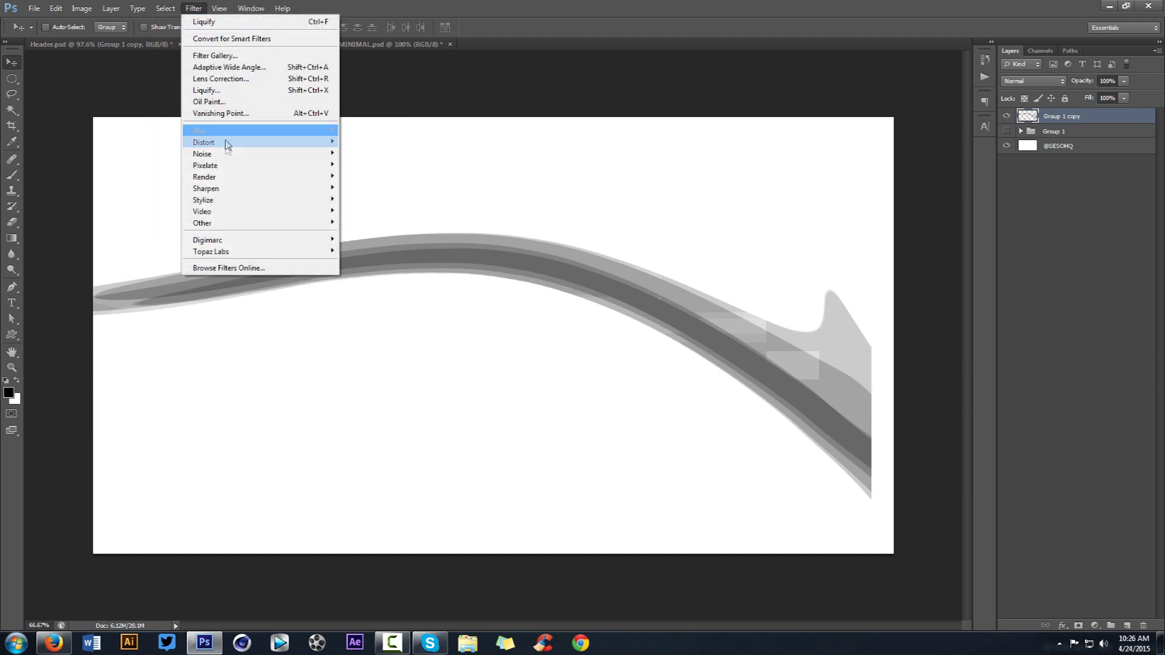
mouse_move(237, 143)
left_click(379, 212)
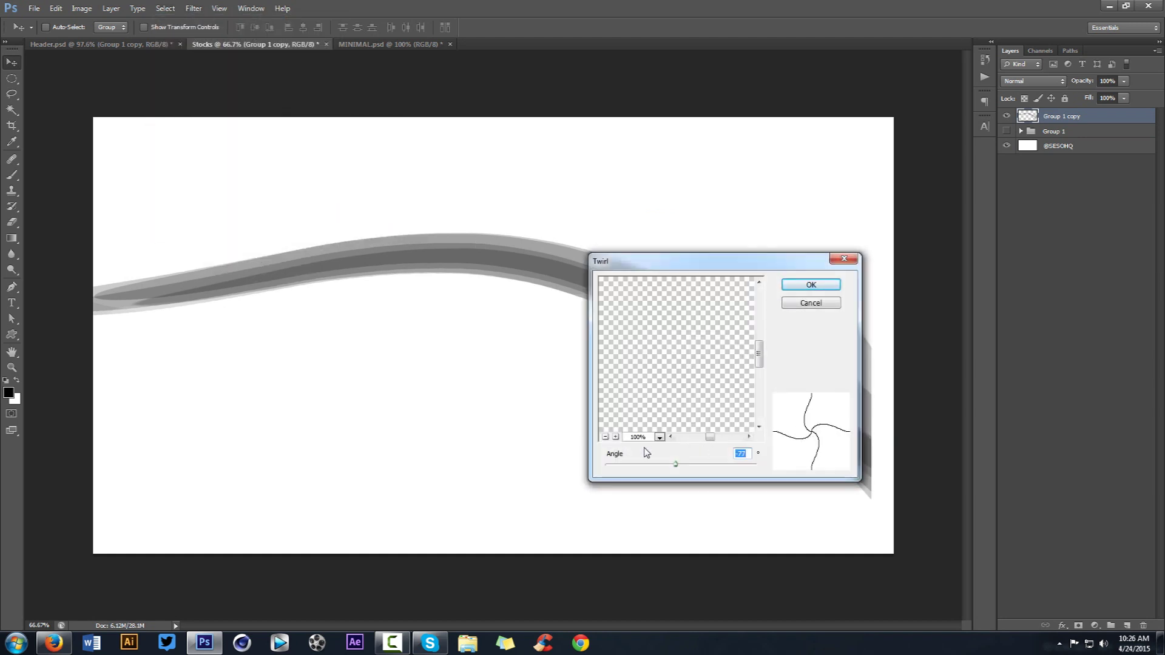
left_click(605, 437)
triple_click(605, 437)
left_click_drag(675, 463, 701, 465)
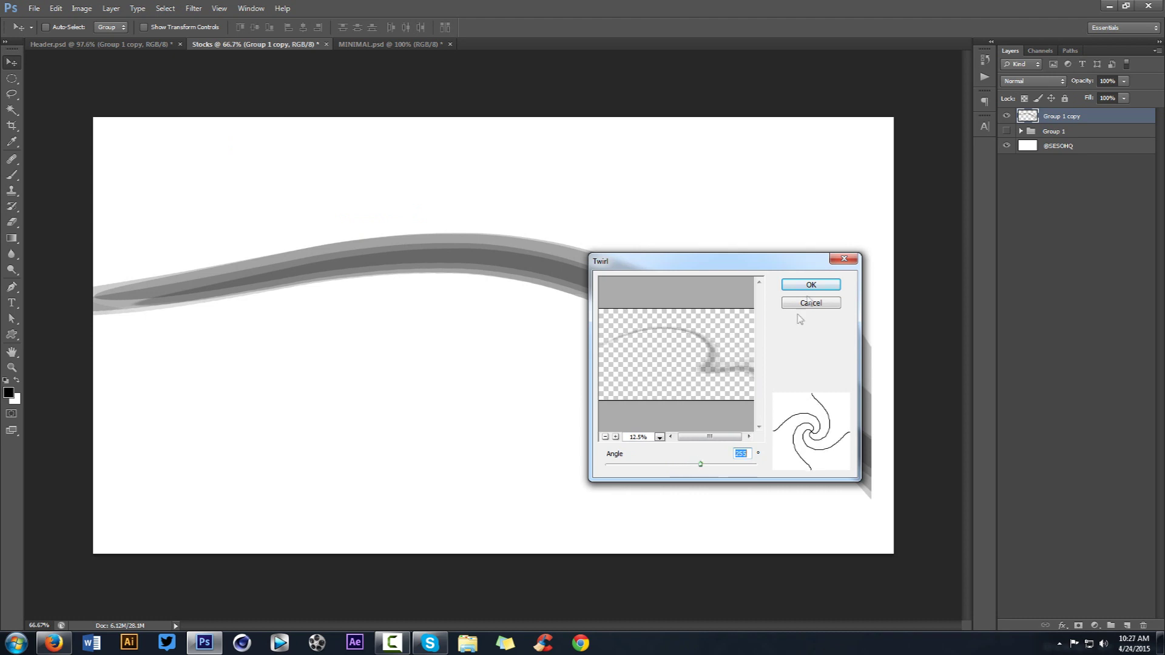
left_click(809, 286)
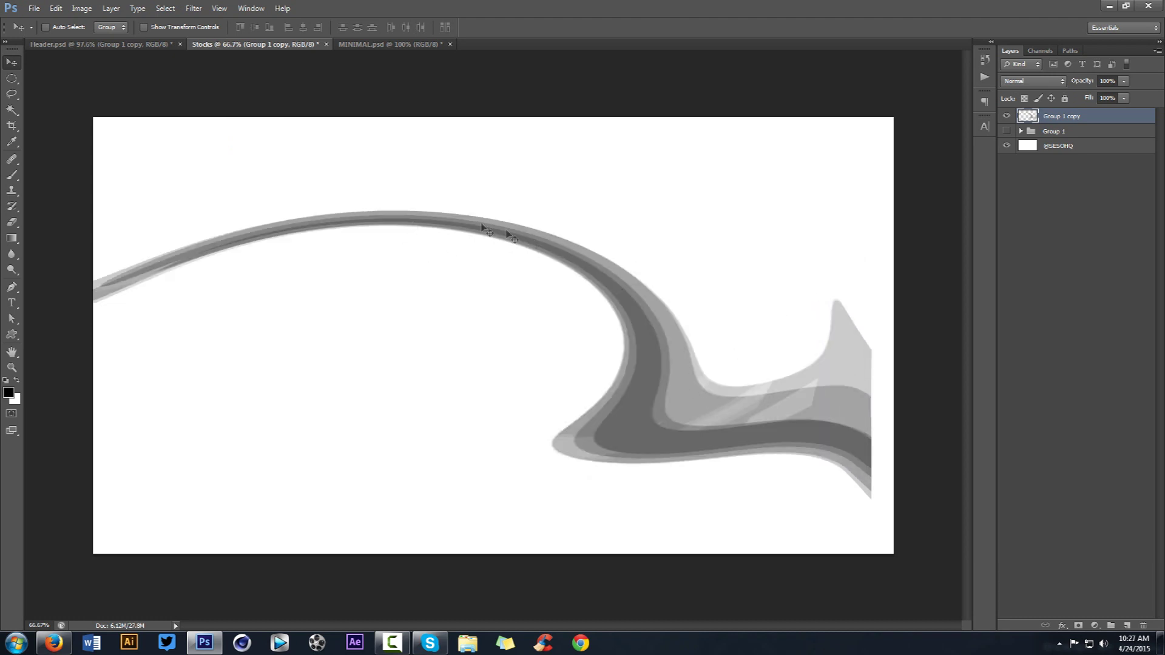
Copy the twirled shape into Header.psd and position it so it arches over the title and curves down the right side.
left_click_drag(829, 433, 758, 250)
left_click_drag(832, 374, 770, 447)
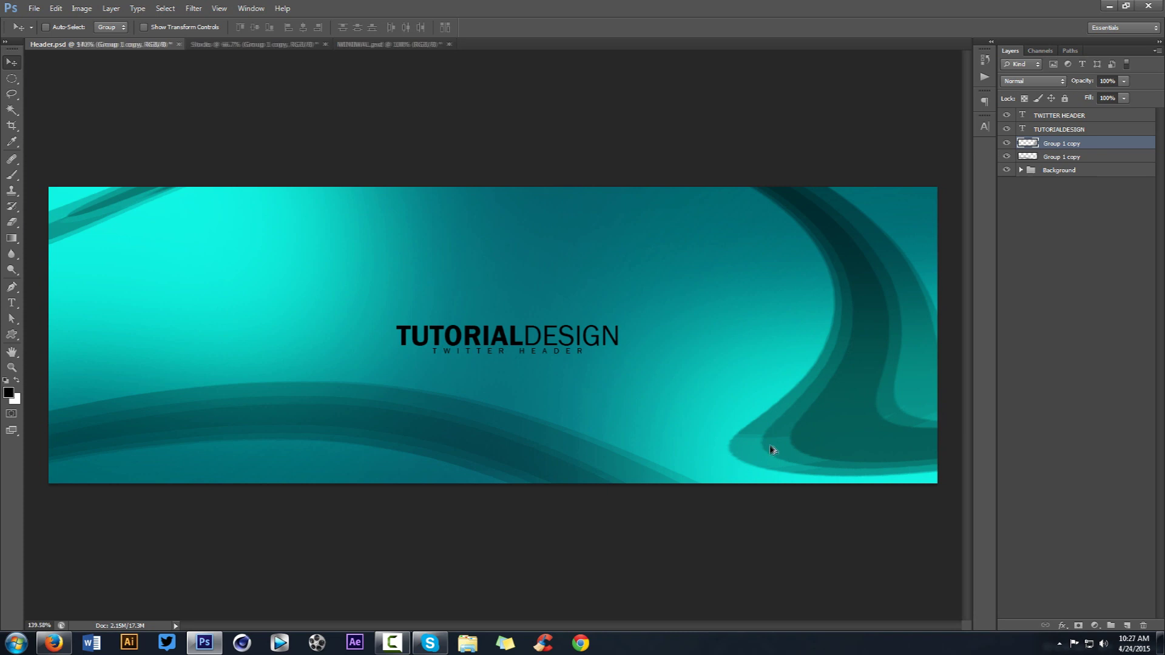
scroll(770, 447, "up", 5)
scroll(647, 441, "down", 5)
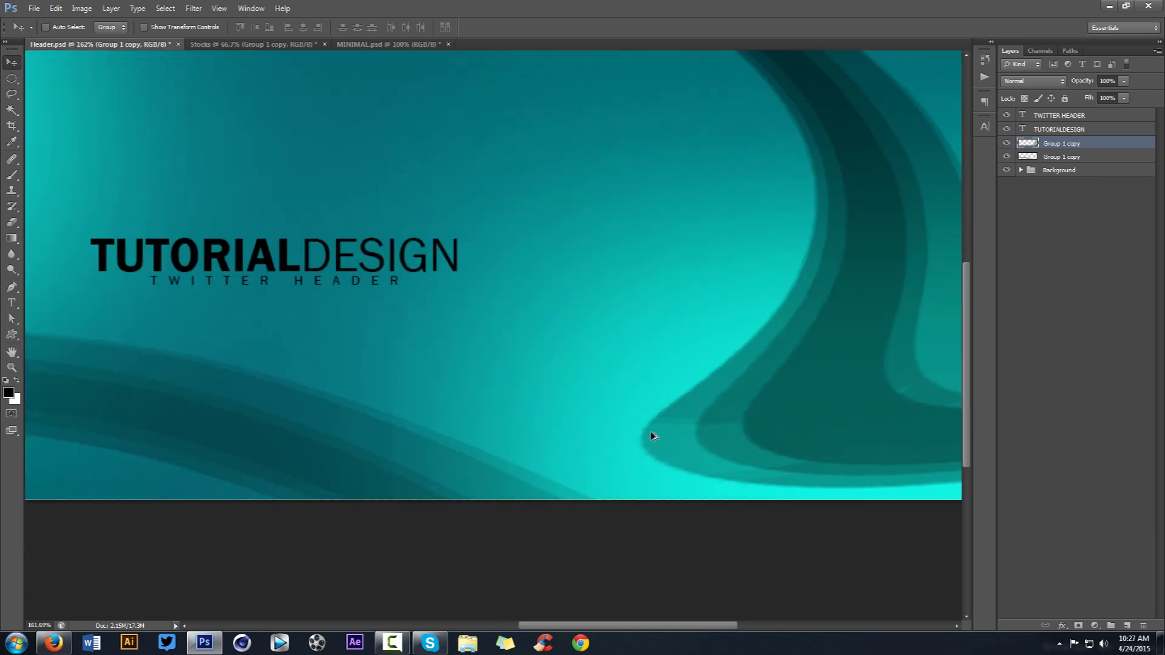
left_click_drag(843, 300, 836, 366)
Set the twirled shape's opacity to 59% and fade out its left end with the Eraser.
left_click_drag(1101, 94, 1098, 95)
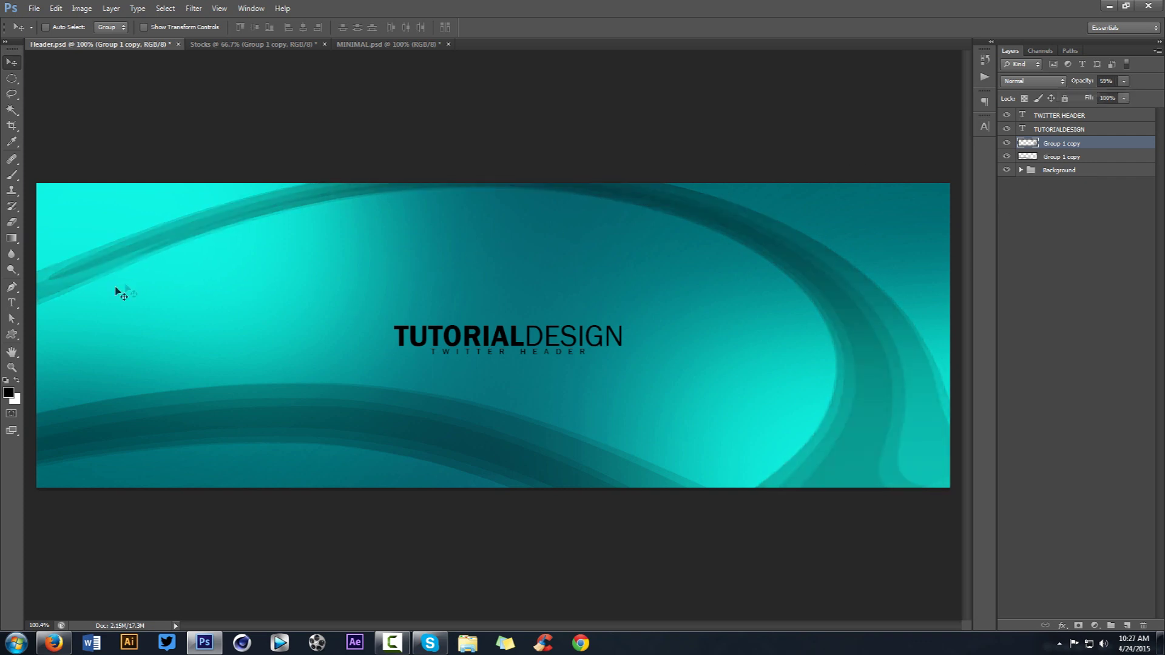
key("e")
left_click_drag(144, 281, 135, 325)
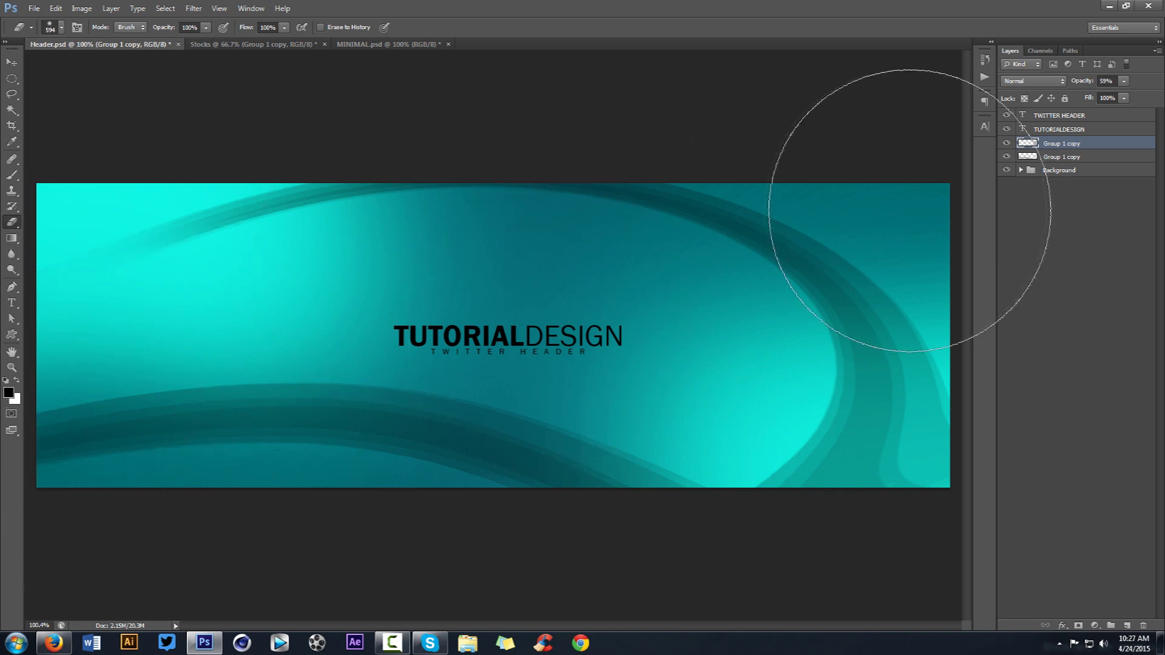
Apply a sine Wave distortion with fewer generators to the twirled shape in the Stocks document.
left_click(269, 43)
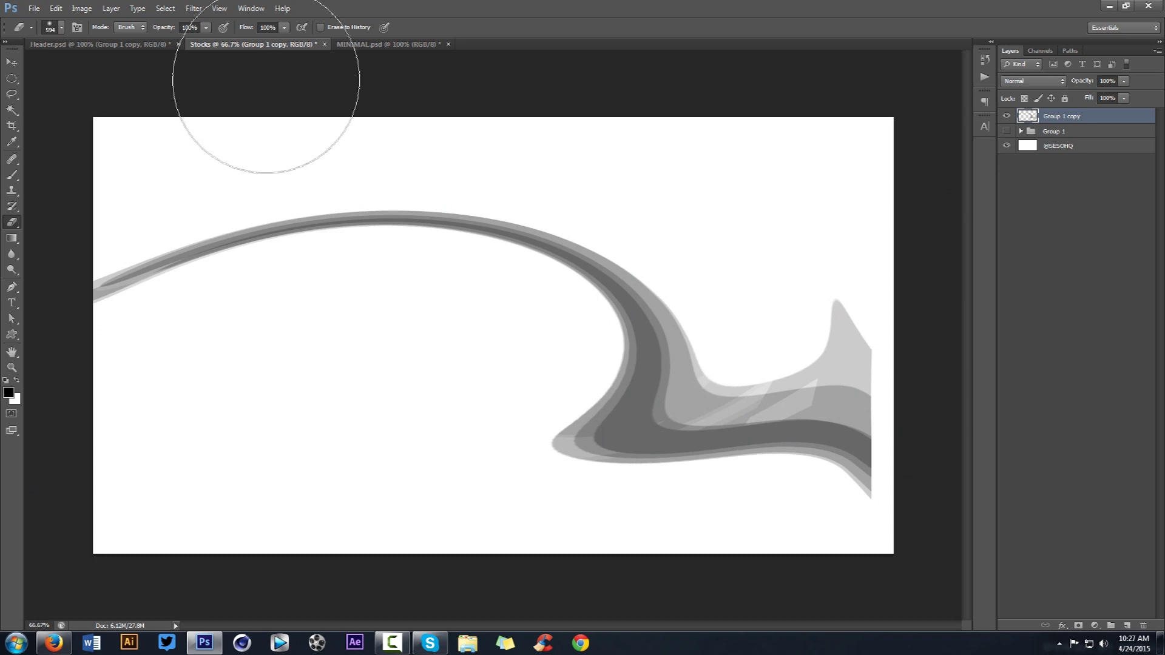
left_click(194, 10)
mouse_move(209, 142)
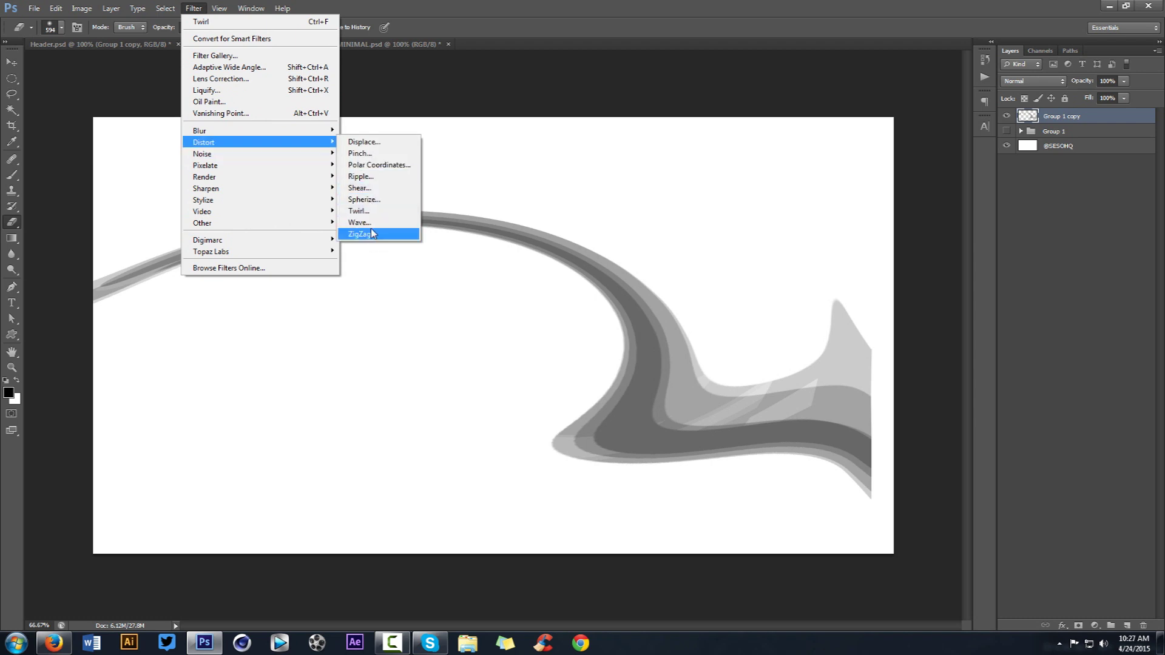
left_click(417, 222)
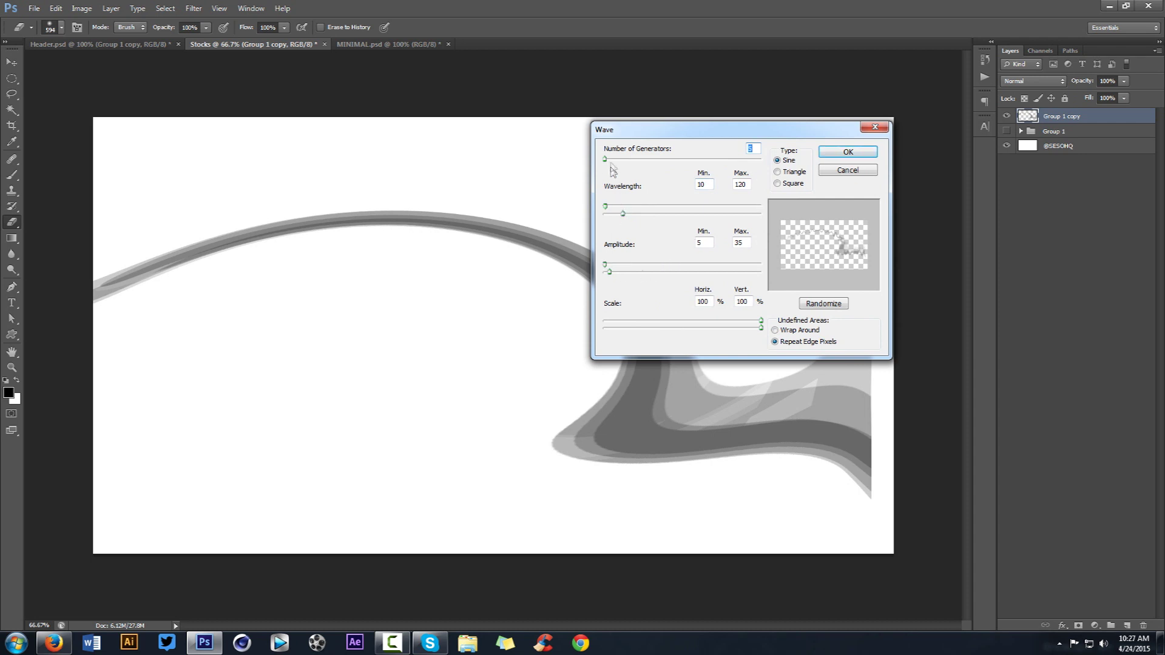
left_click_drag(610, 160, 604, 160)
left_click(830, 152)
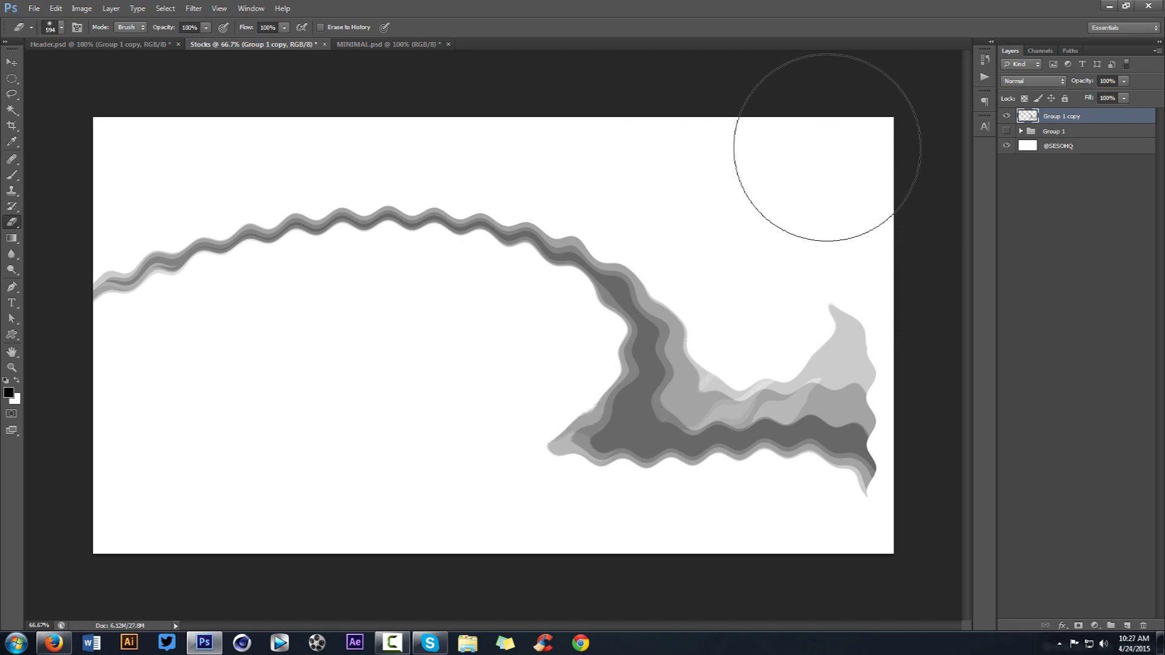
Apply the Ripple filter to the wavy shape with a ripple size smaller than Large.
left_click(193, 8)
mouse_move(218, 143)
left_click(364, 176)
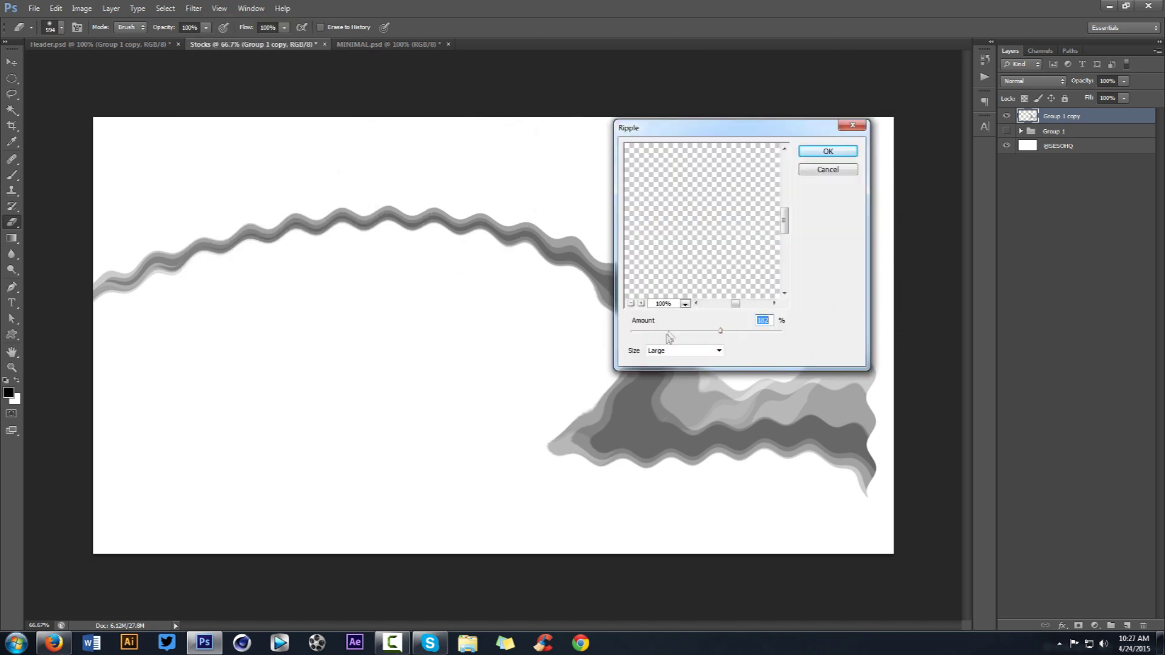
left_click(701, 350)
left_click(673, 372)
left_click(630, 303)
left_click(827, 151)
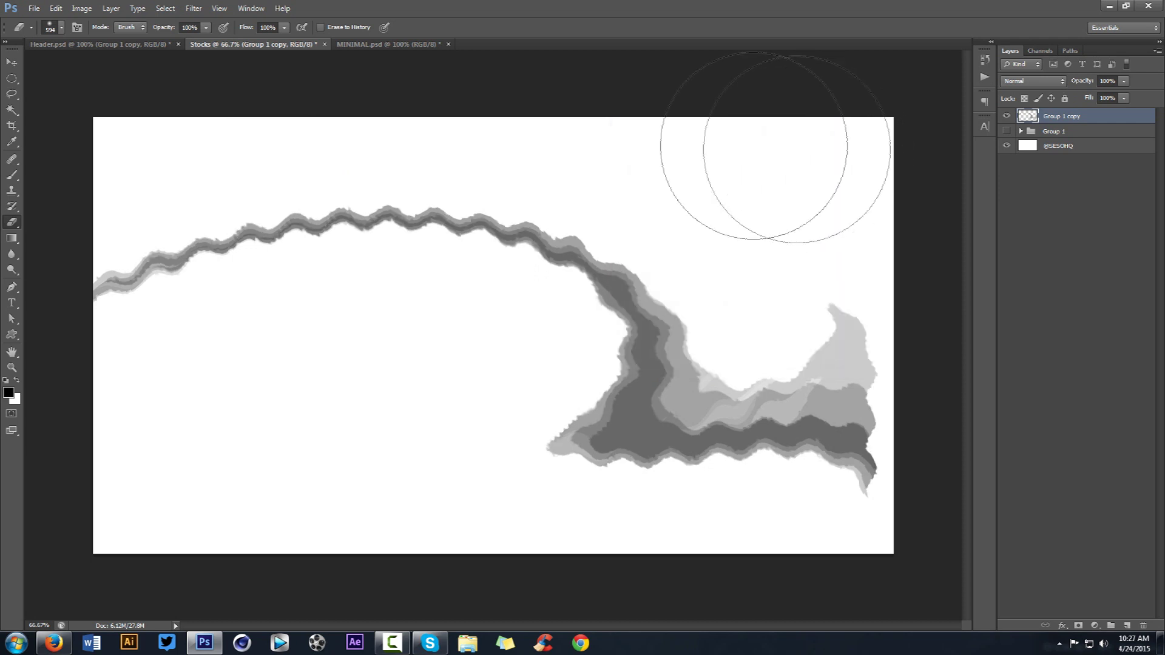
Check the MINIMAL.psd reference header and delete the rippled shape's layer from the Stocks document.
left_click(388, 43)
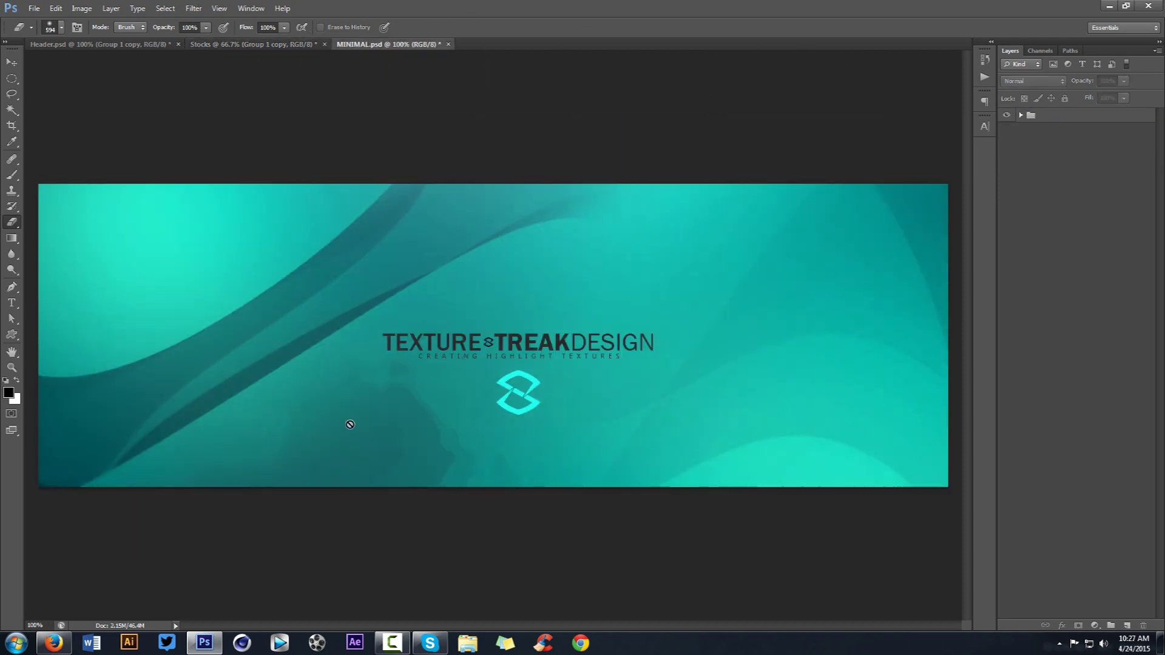
left_click(273, 45)
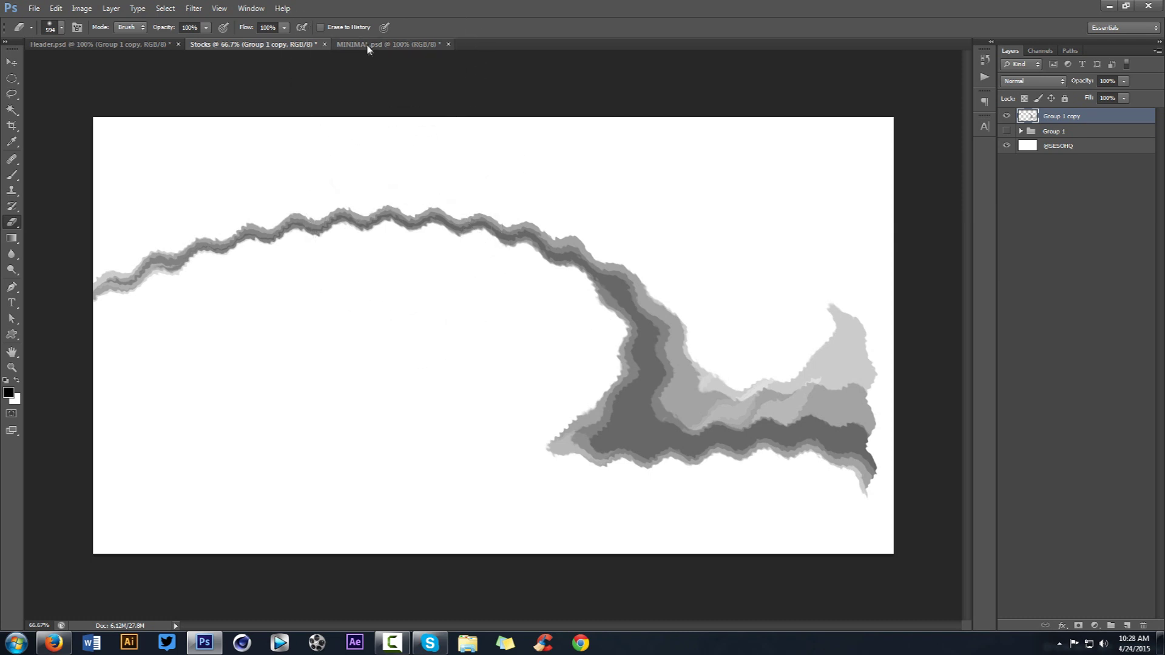
left_click(389, 45)
left_click(254, 45)
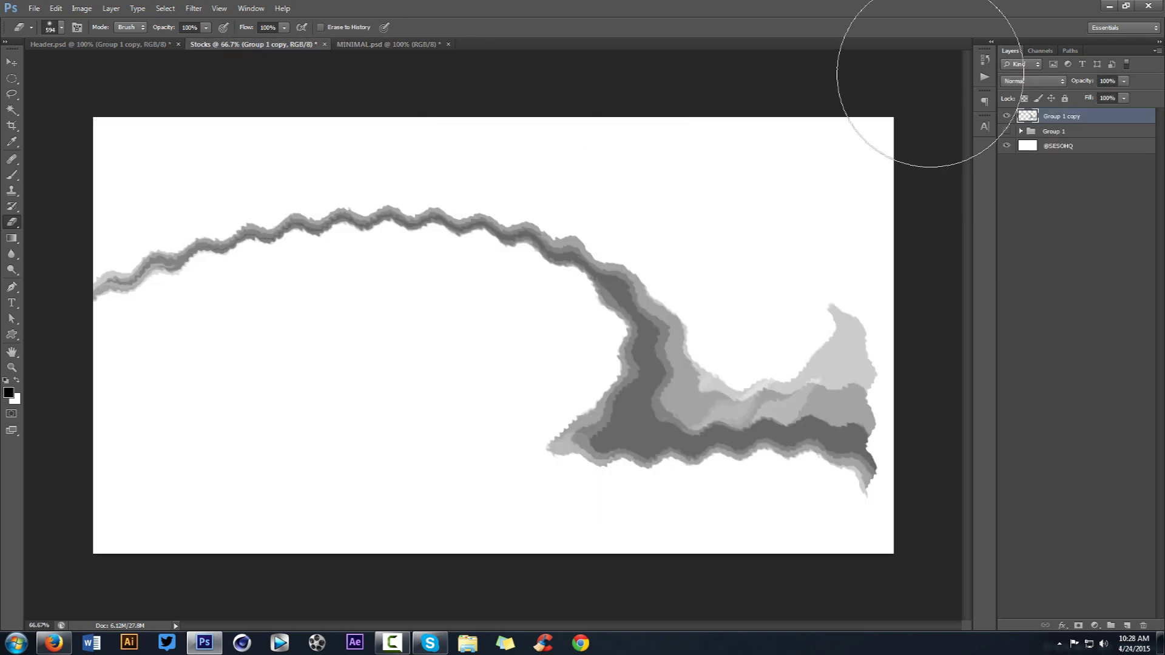
key("Delete")
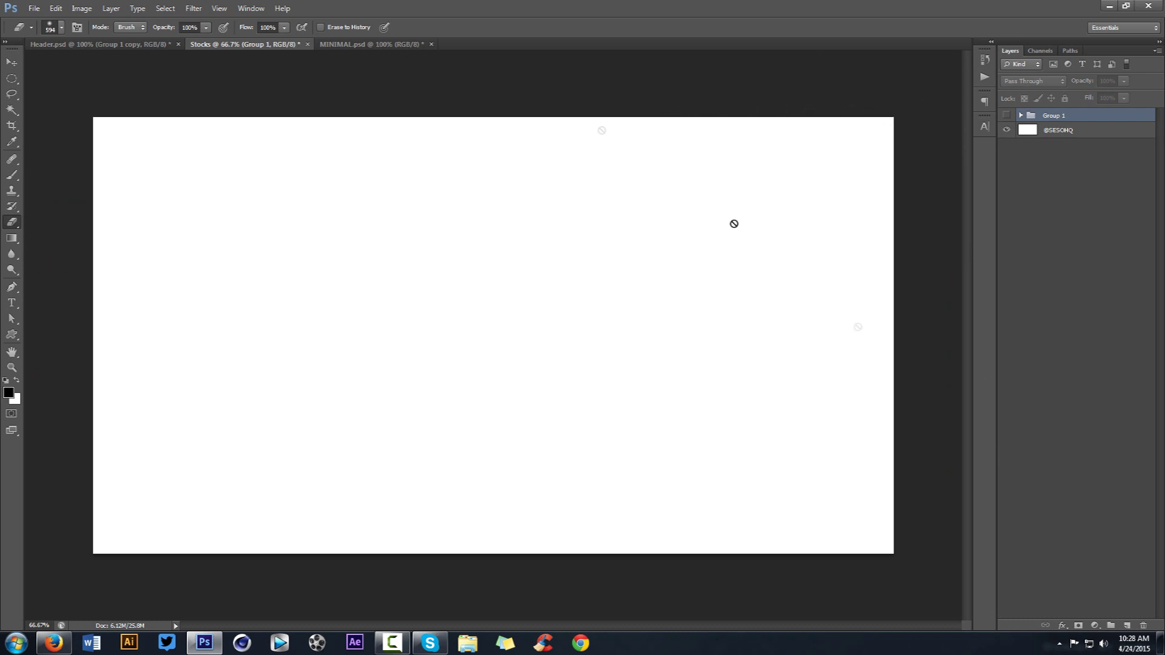
Fill a large ellipse with black on a new layer in the Stocks document and lower its opacity to 16%.
left_click(373, 45)
left_click(289, 46)
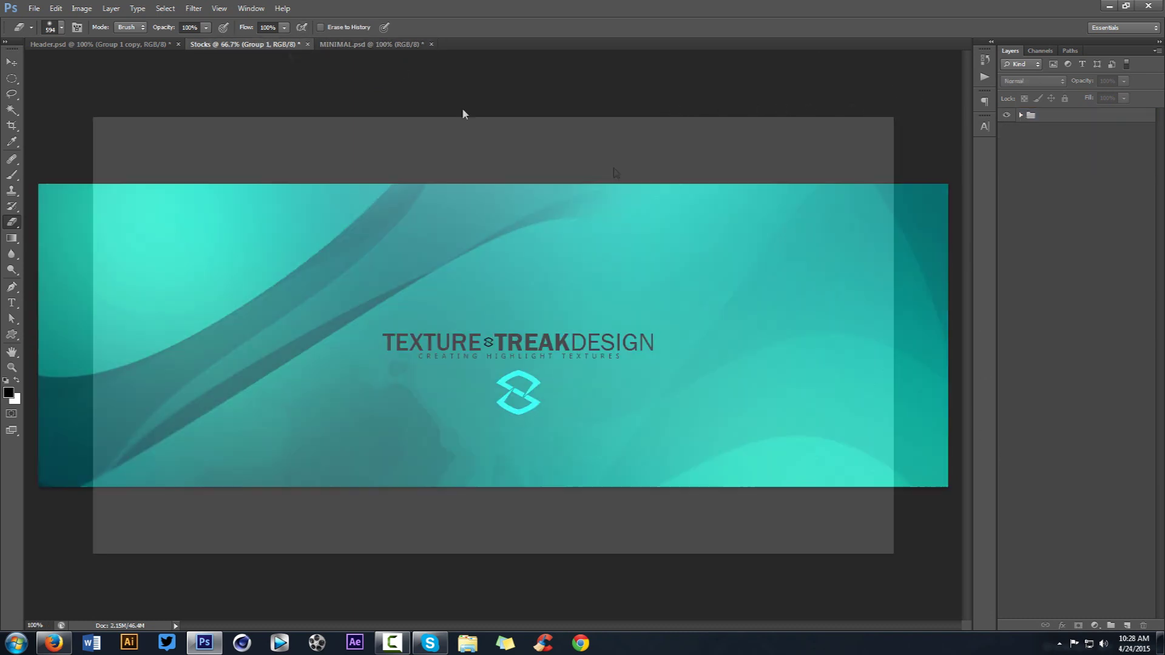
left_click(1125, 625)
key("m")
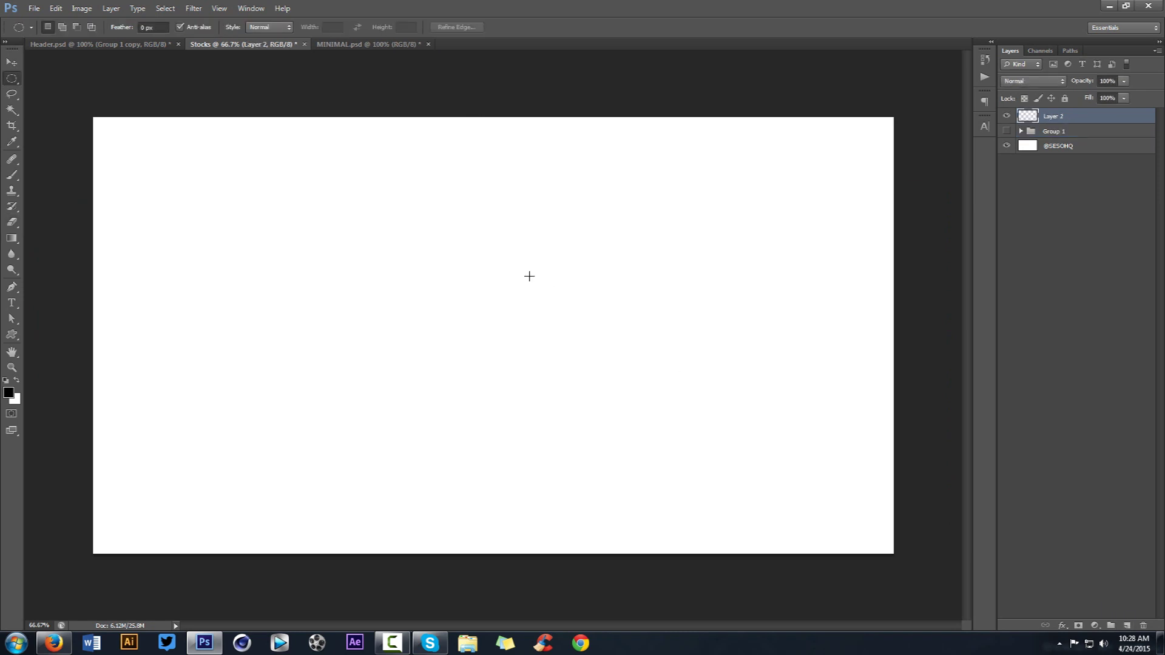
left_click_drag(202, 126, 799, 390)
key("alt+BackSpace")
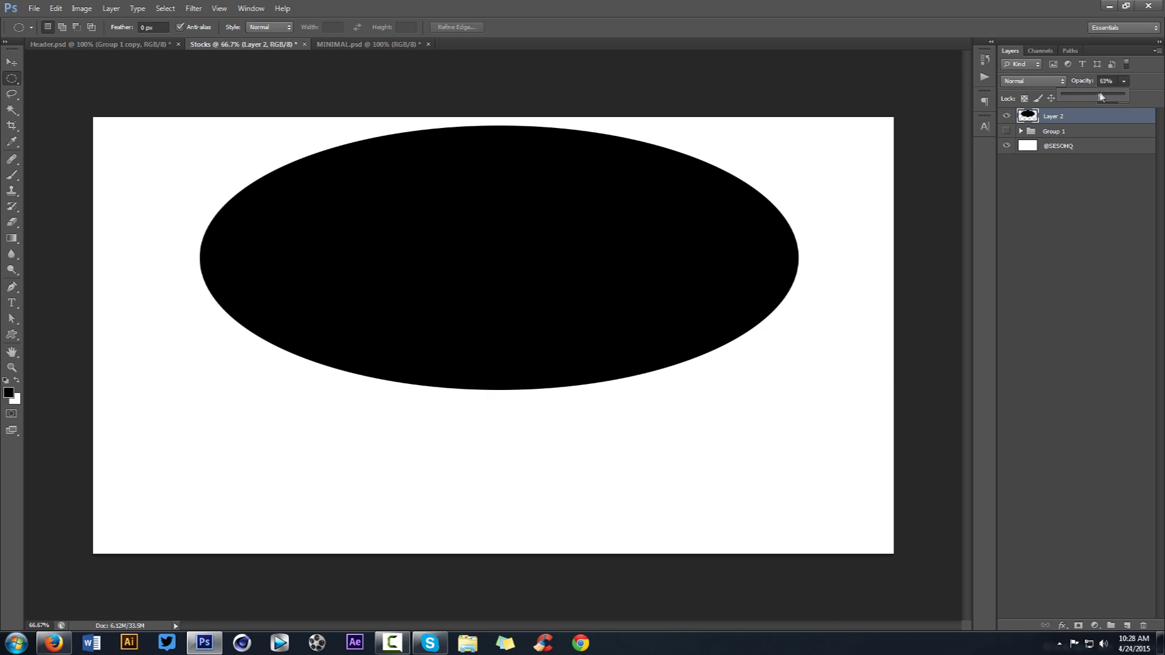
left_click_drag(1083, 98, 1071, 99)
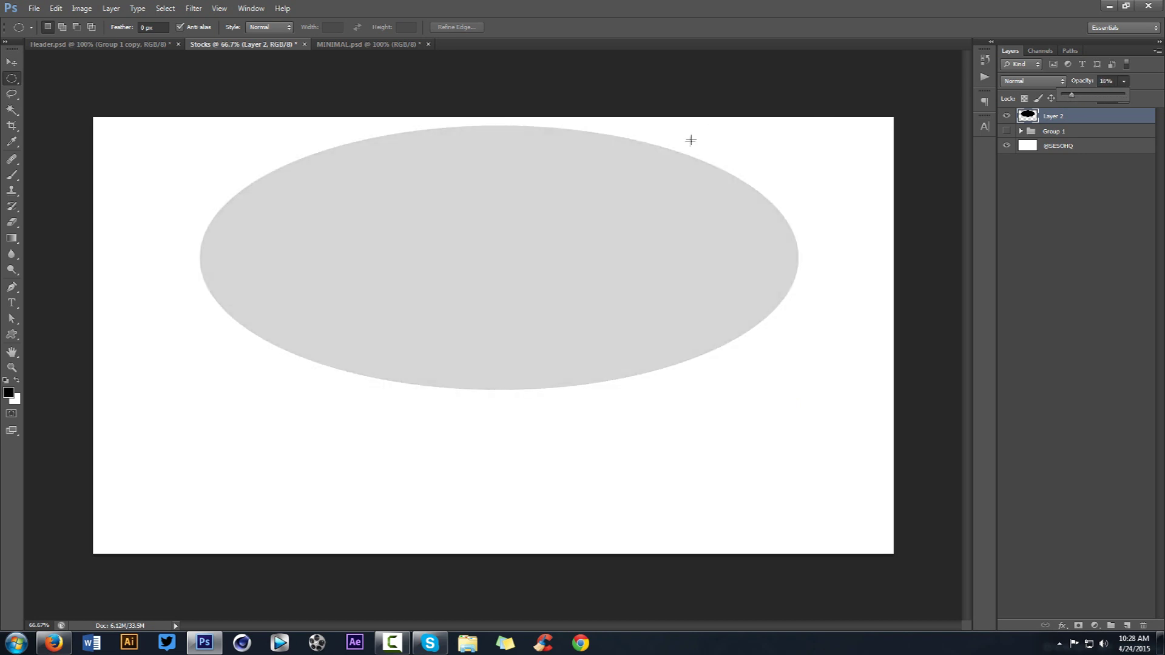
Duplicate the ellipse twice with overlapping offsets, enlarge the last copy slightly, and merge the three ellipses into one layer.
key("v")
left_click_drag(670, 168, 720, 284)
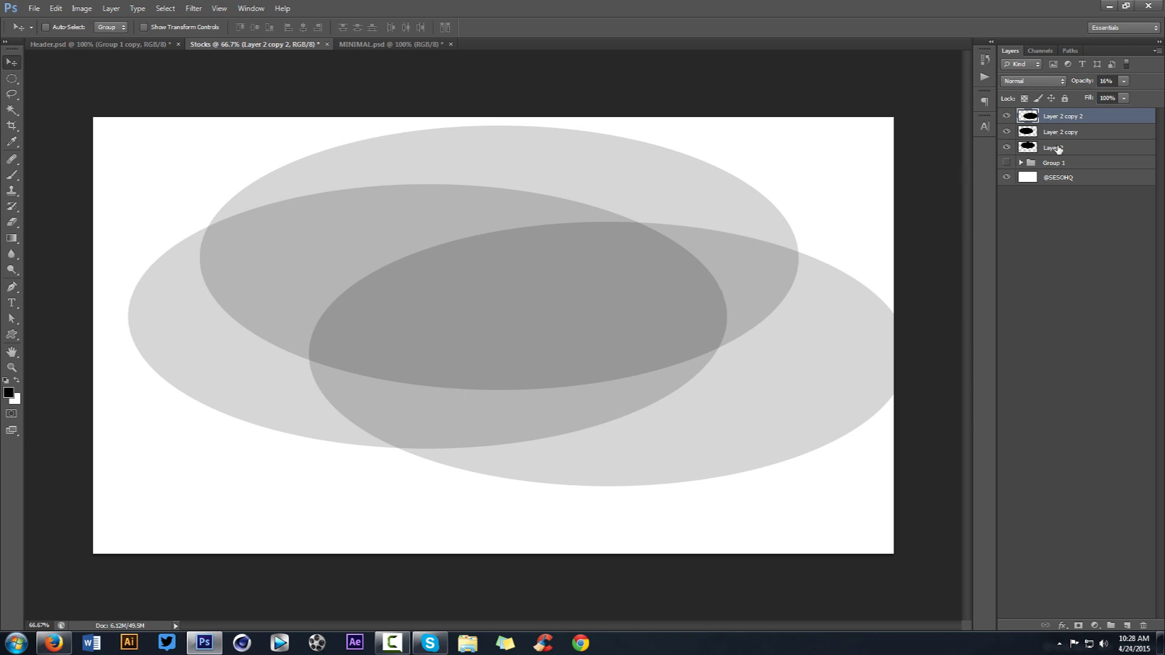
key("ctrl+t")
left_click_drag(311, 223, 271, 204)
key("Return")
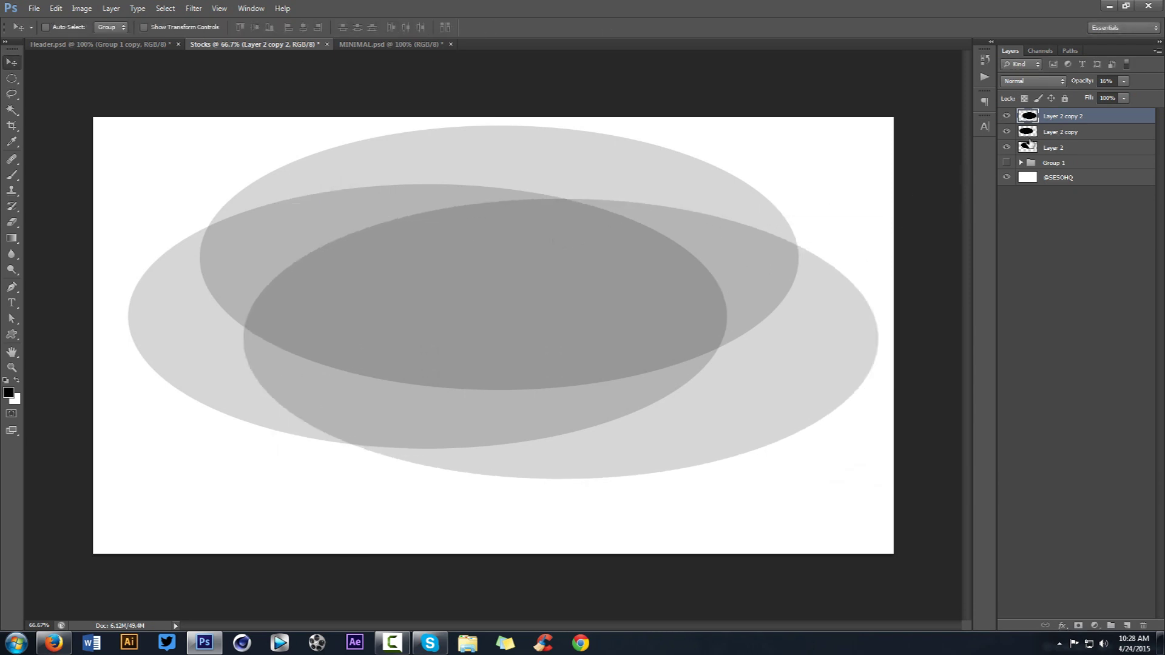
left_click(1053, 147, "shift")
key("ctrl+e")
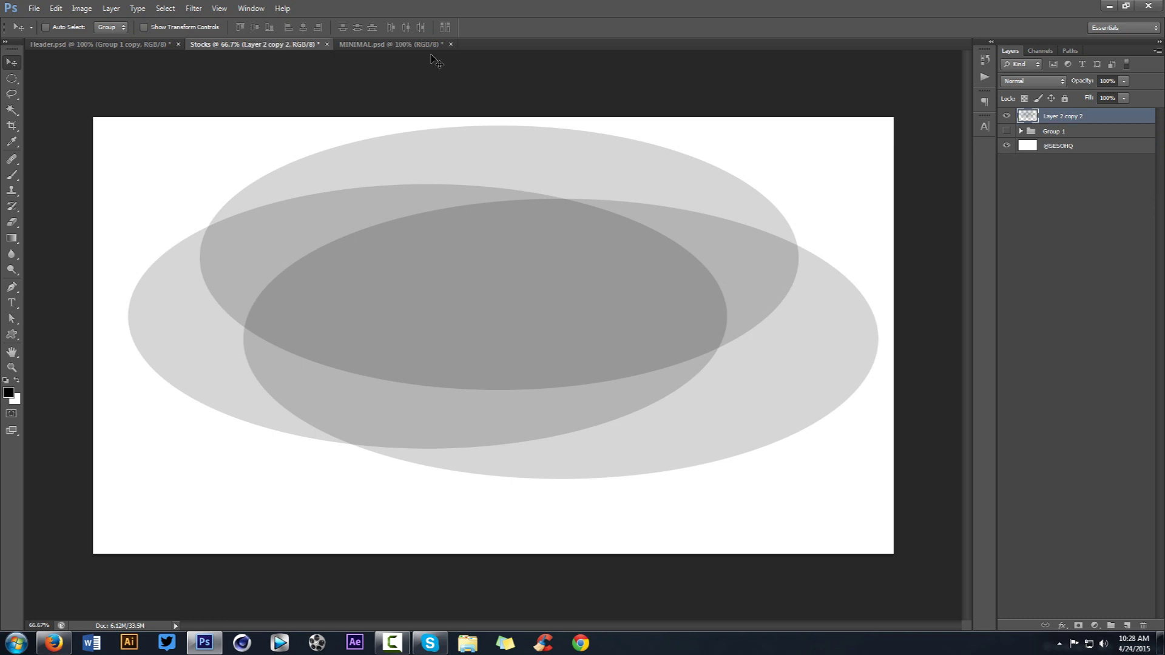
Liquify the merged ellipses with a brush size of 1200, pushing their lower edges upward into a curved band.
left_click(193, 9)
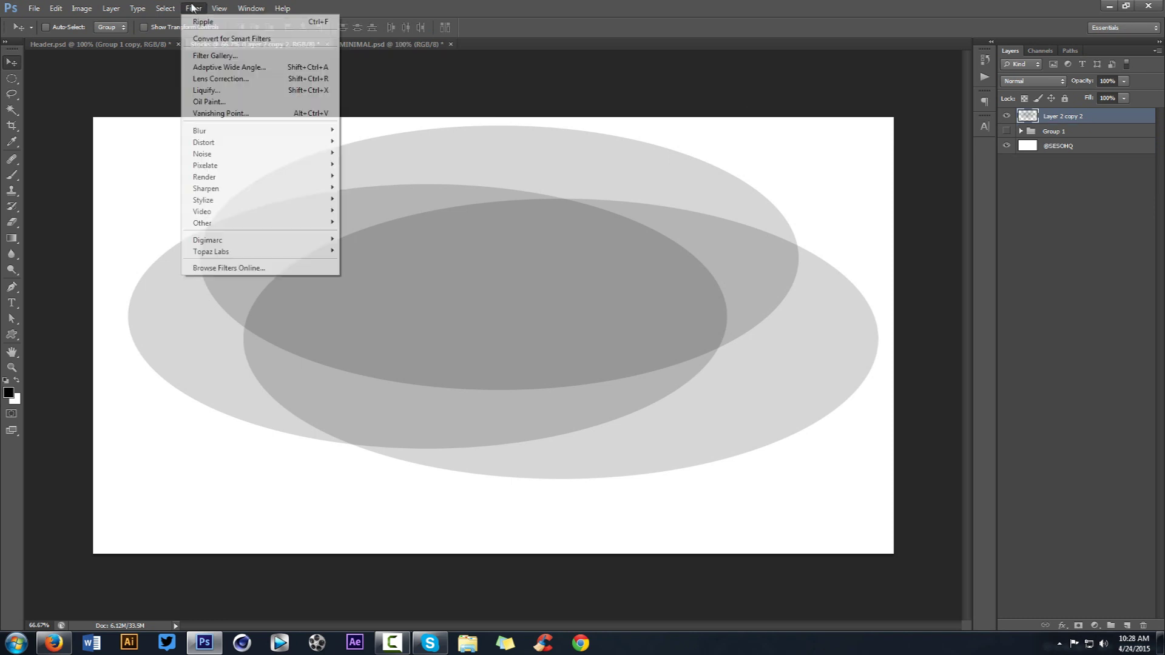
left_click(205, 91)
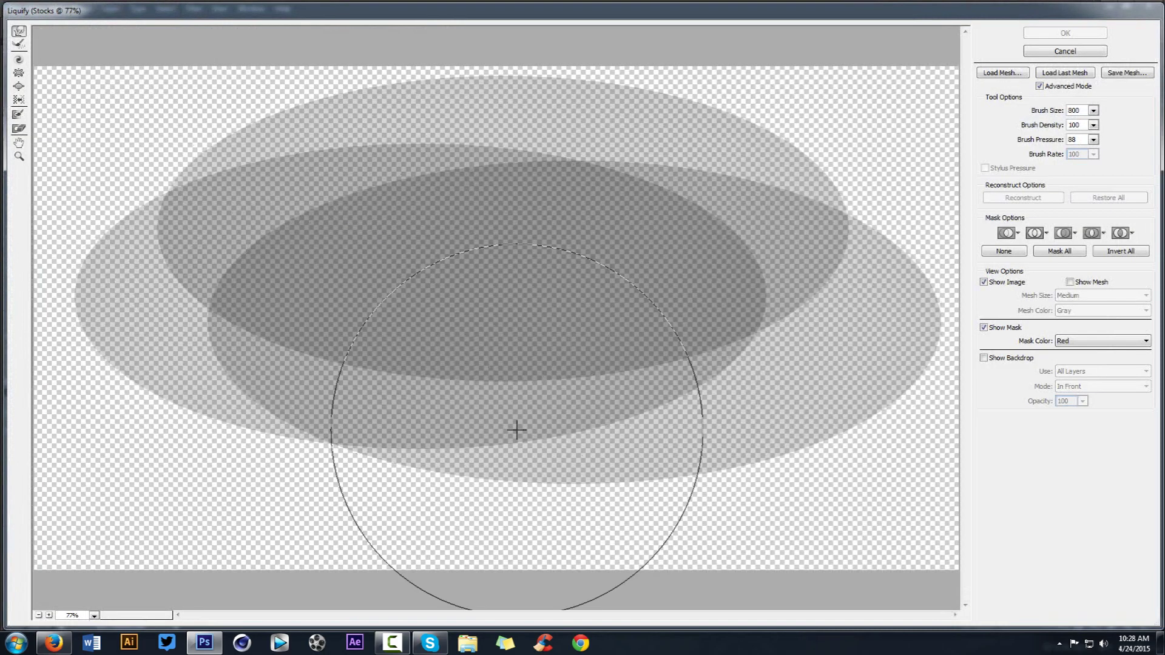
mouse_move(515, 429)
left_mouse_down()
mouse_move(546, 441)
mouse_move(542, 275)
left_mouse_up()
key("ctrl+z")
left_click(1074, 111)
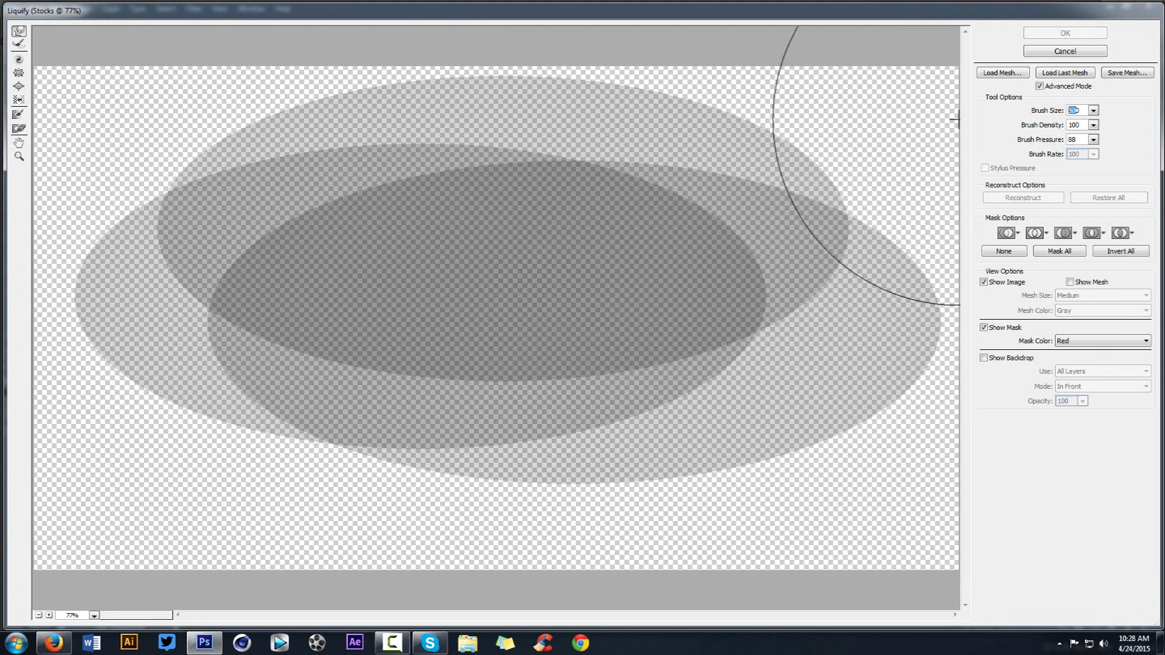
type("1200")
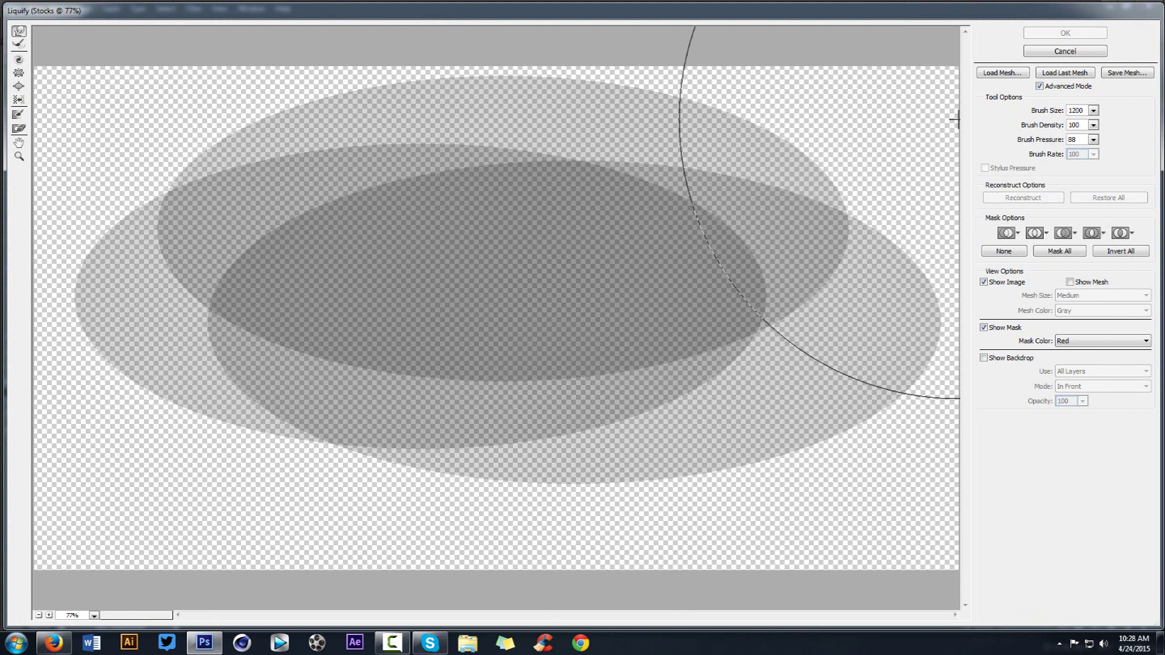
mouse_move(504, 530)
left_mouse_down()
mouse_move(502, 337)
mouse_move(515, 322)
mouse_move(328, 453)
mouse_move(208, 425)
mouse_move(853, 431)
mouse_move(852, 392)
left_mouse_up()
left_click(1065, 33)
Try the liquified shape at 52% opacity across the upper part of Header.psd and remove it again.
left_click_drag(528, 239, 825, 205)
left_click_drag(1123, 81, 1094, 94)
left_click_drag(727, 272, 701, 248)
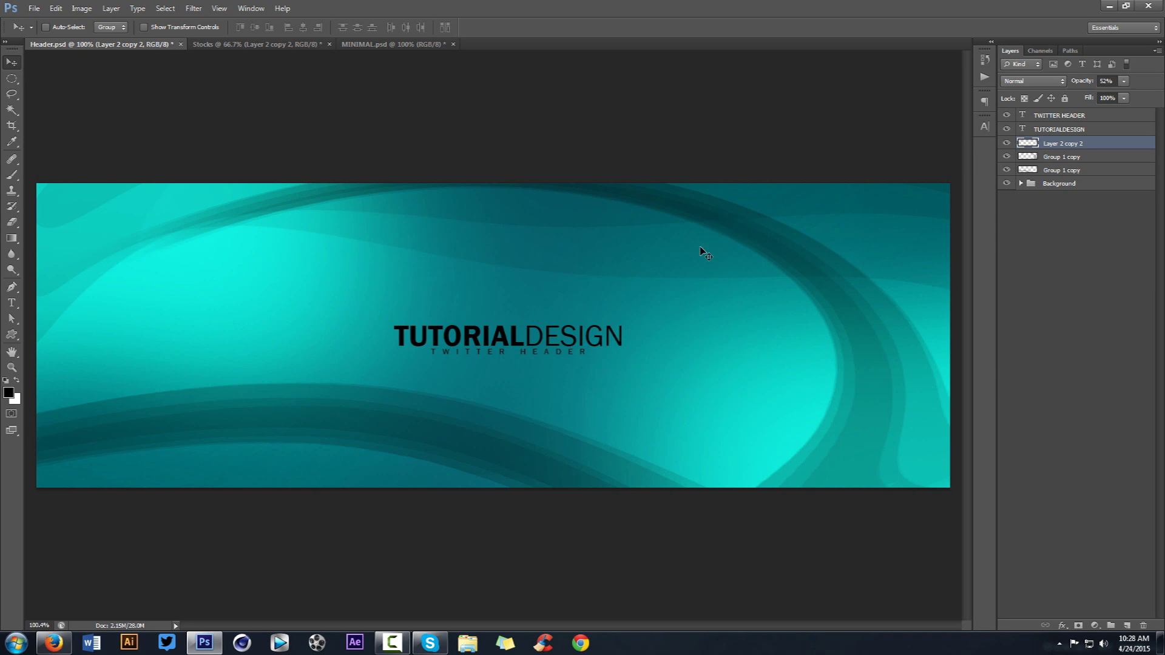
key("ctrl+e")
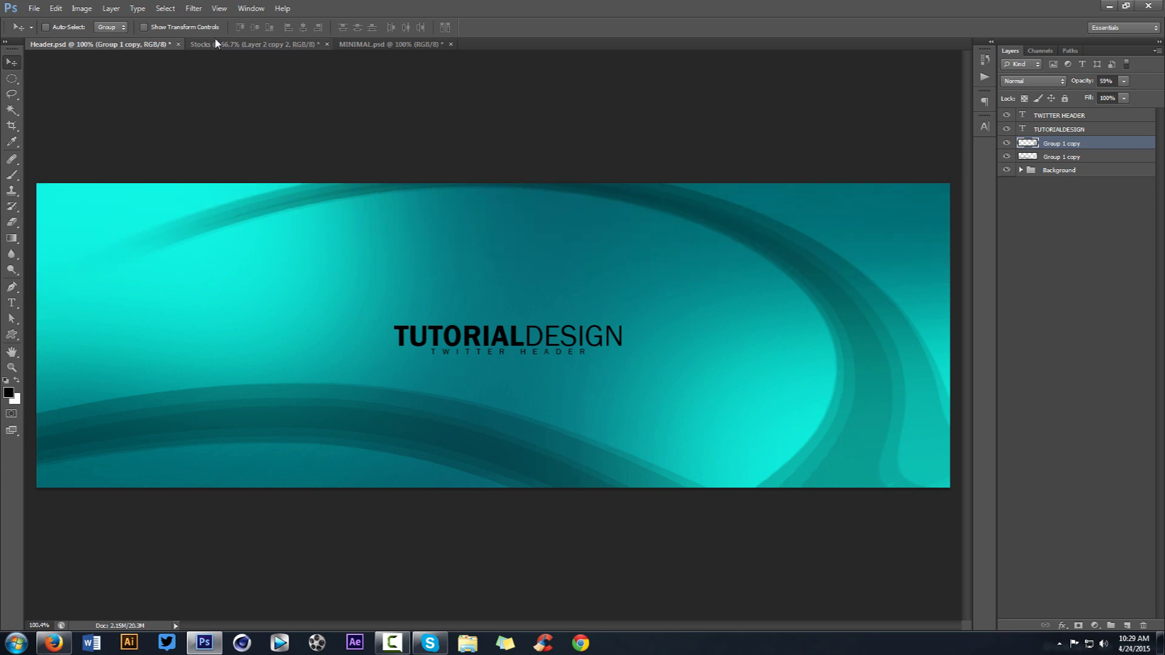
In the Stocks document, hide the liquified shape and fill a wide, flat ellipse with black on a new layer.
left_click(165, 8)
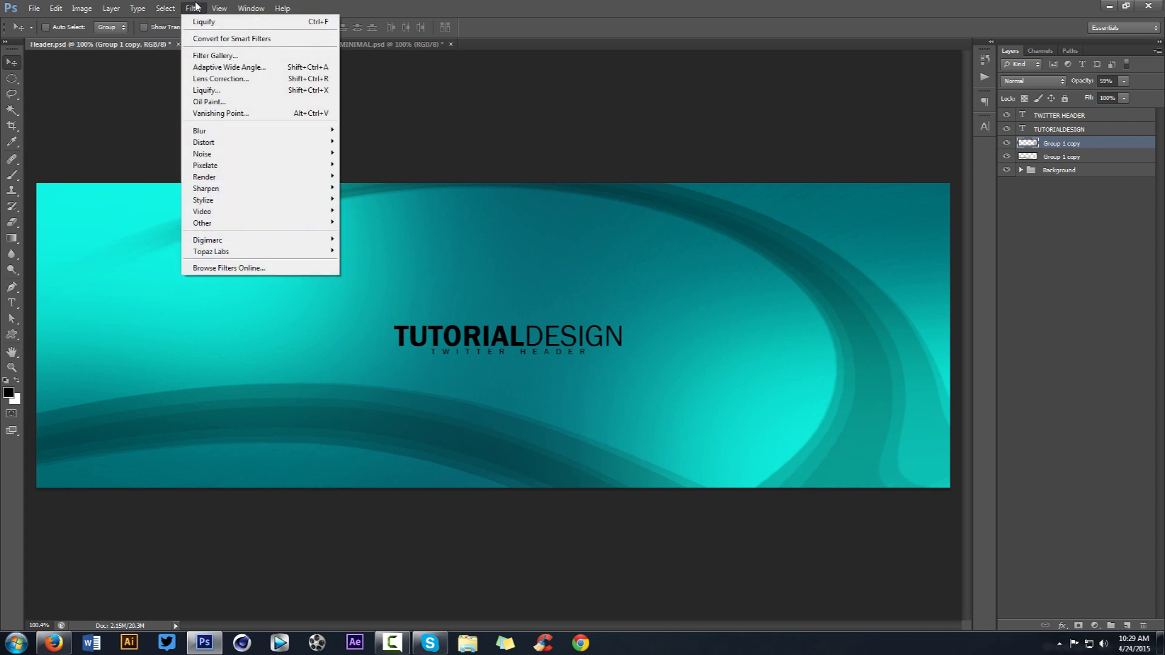
left_click(196, 7)
left_click(240, 44)
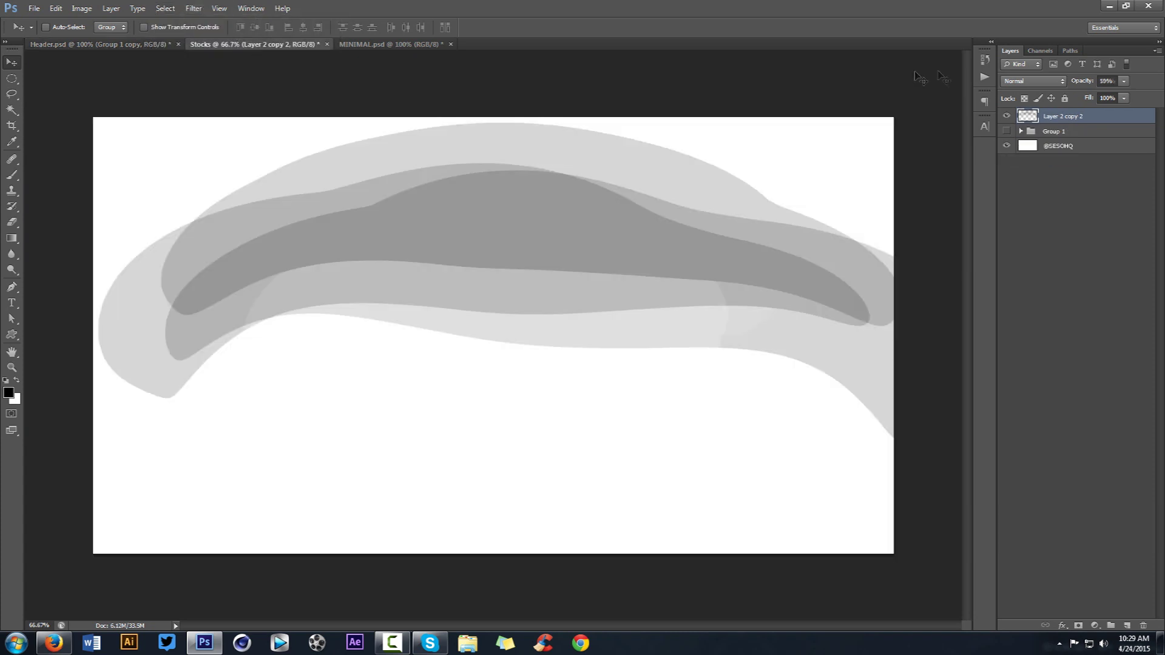
left_click(1006, 115)
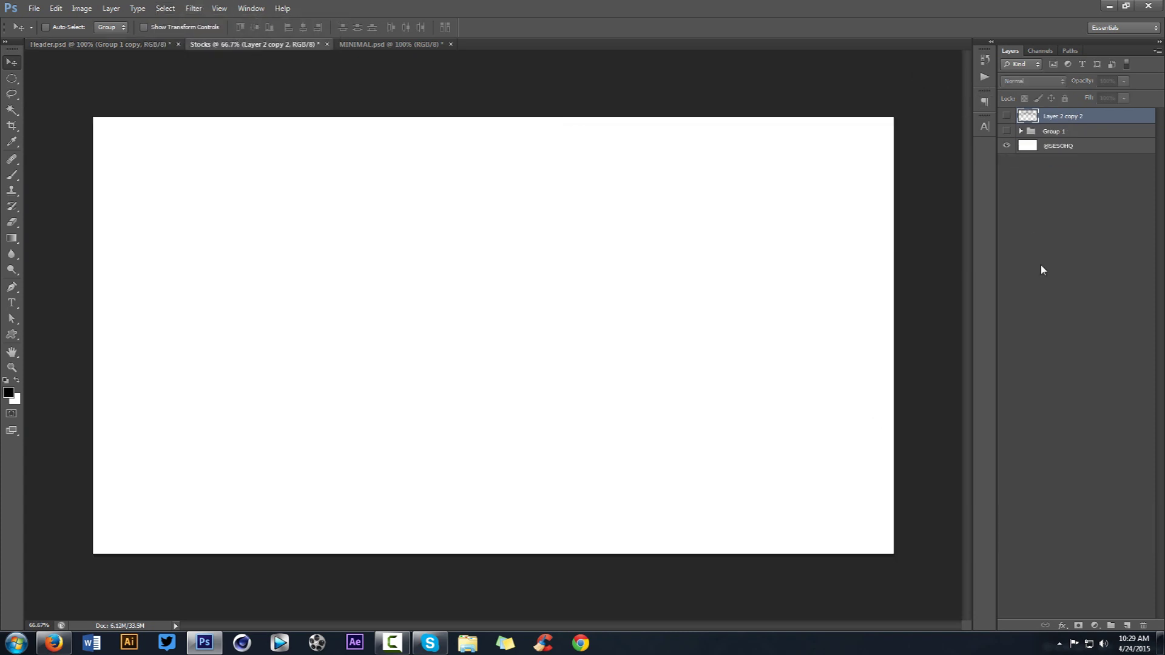
left_click(1126, 625)
key("m")
left_click_drag(239, 197, 877, 233)
key("alt+BackSpace")
key("ctrl+d")
Set the flat ellipse's layer opacity to 20%.
double_click(1106, 80)
type("2")
key("Return")
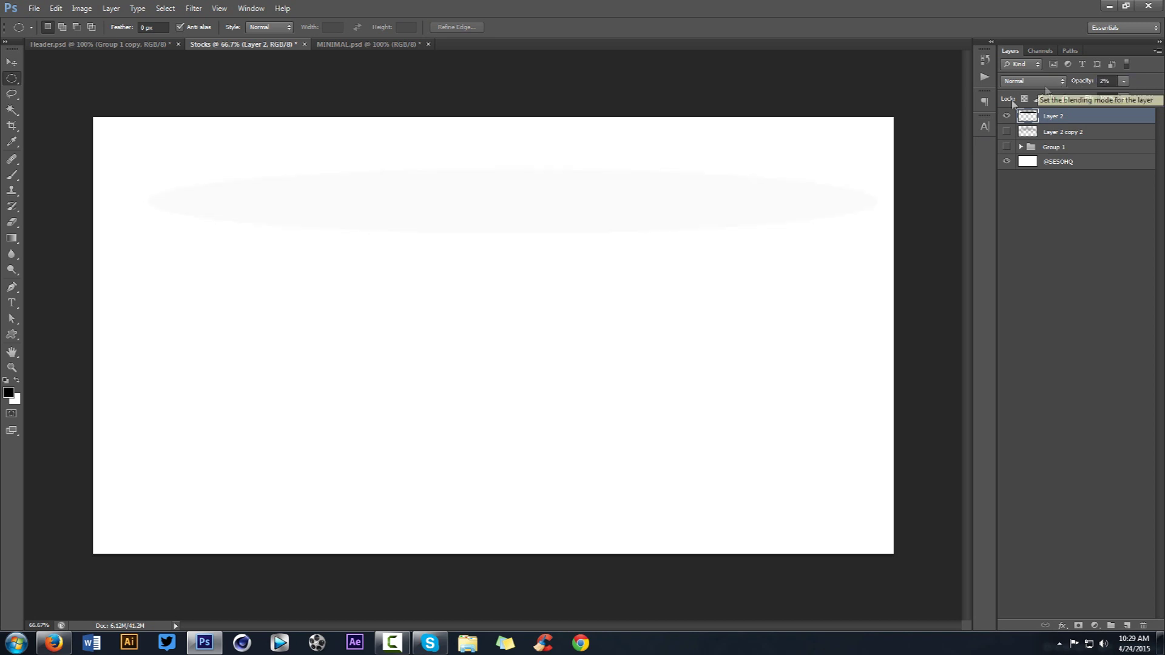
type("0")
key("Return")
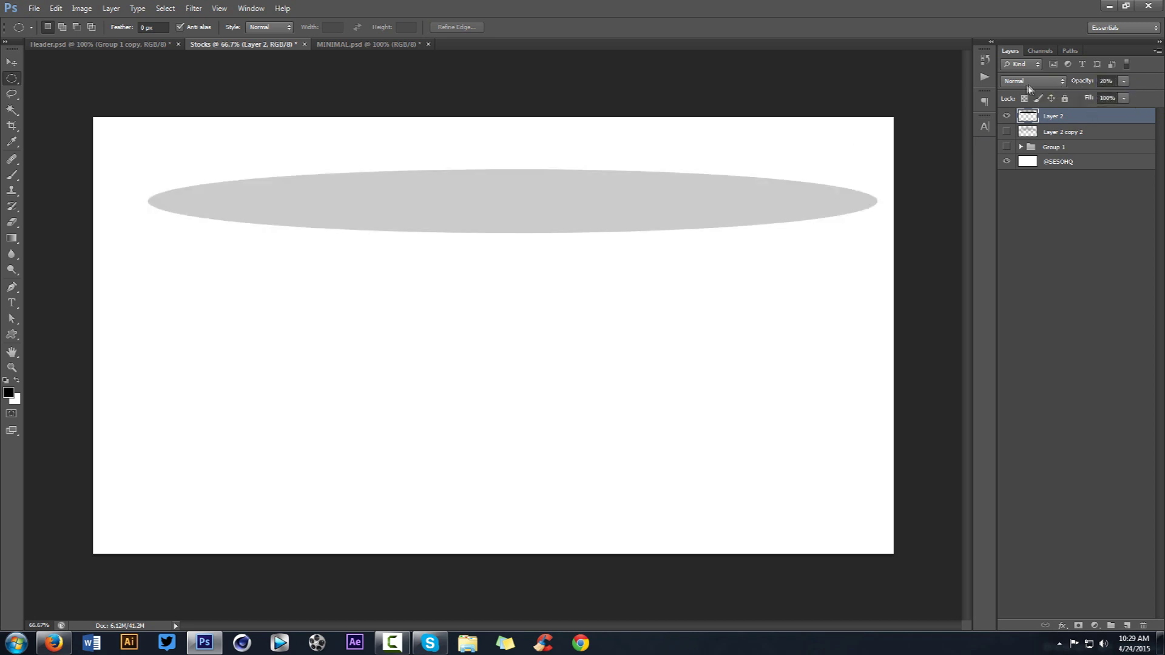
Duplicate the flat ellipse eight times in staggered, overlapping rows down the canvas and merge all nine ellipses.
key("v")
left_click_drag(616, 234, 731, 261)
left_click_drag(731, 261, 401, 390)
left_click_drag(670, 403, 712, 403)
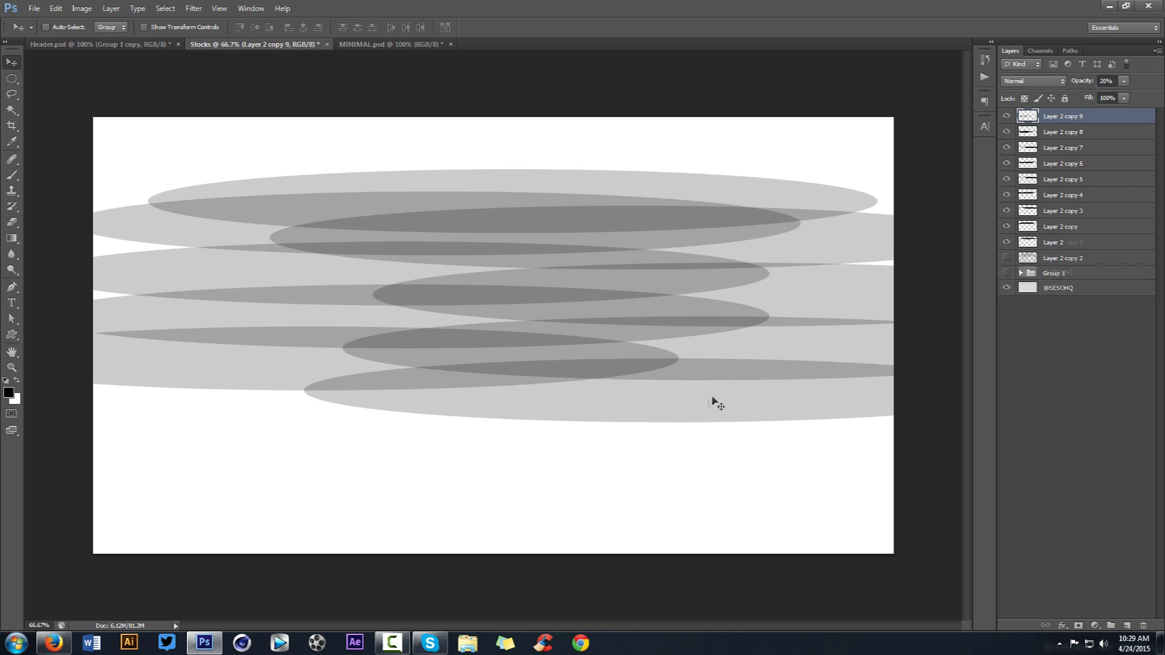
left_click(1068, 255, "shift")
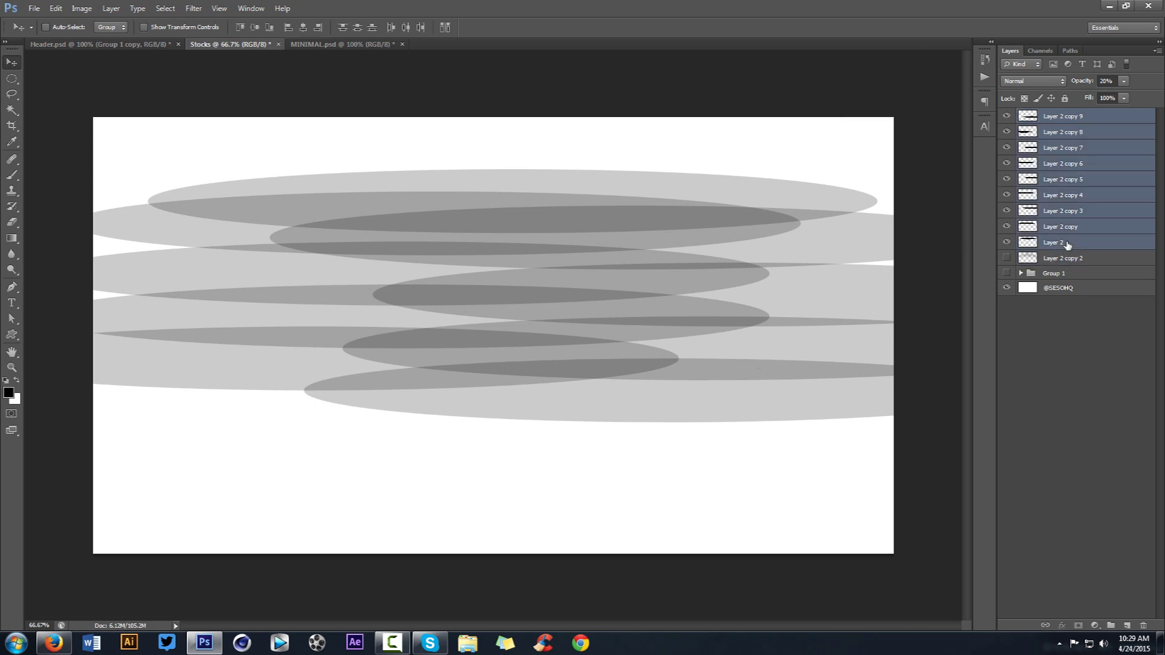
key("ctrl+e")
Copy the merged ellipses into Header.psd, hide the two curved shape layers, and set the ellipses' opacity to 30%.
mouse_move(589, 200)
left_mouse_down()
mouse_move(126, 47)
mouse_move(527, 232)
mouse_move(601, 197)
left_mouse_up()
left_click_drag(1008, 158, 1008, 170)
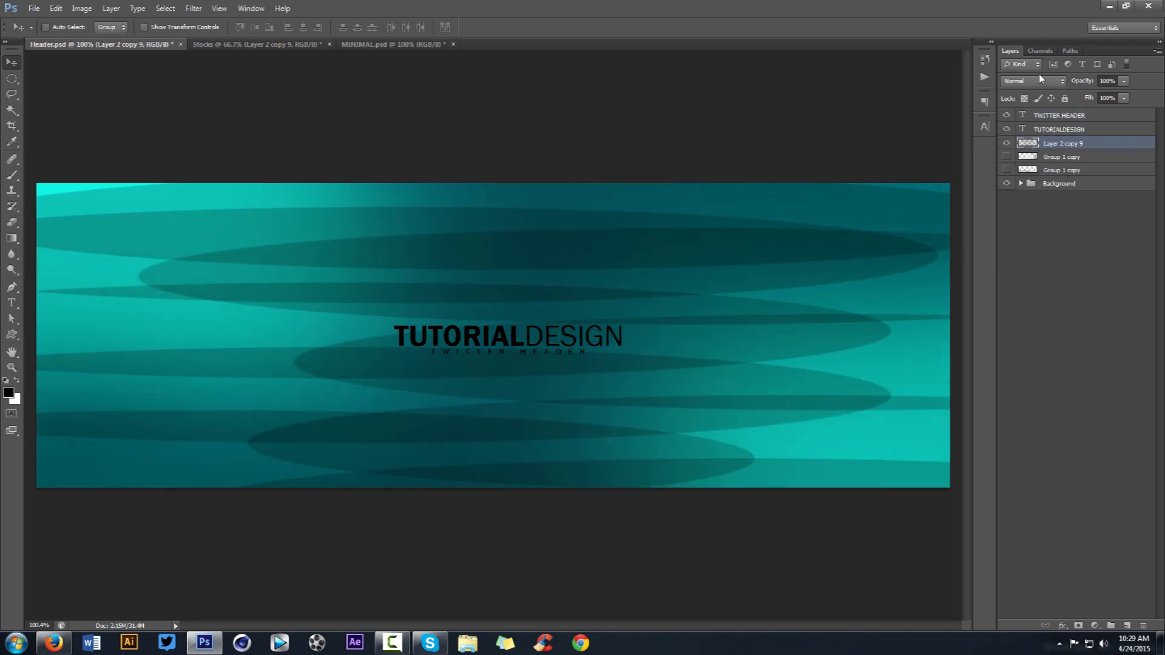
left_click_drag(1094, 95, 1080, 94)
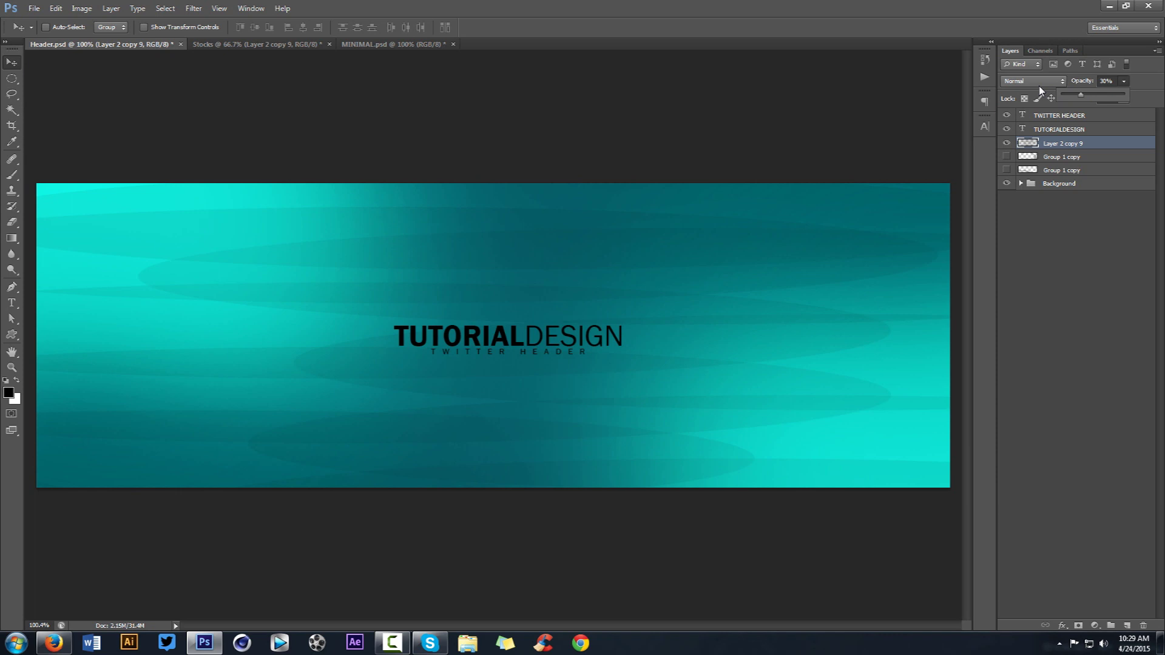
Hide the ellipses layer in Header.psd and show both curved shape layers again.
left_click(1006, 143)
left_click(1005, 157)
left_click(1006, 169)
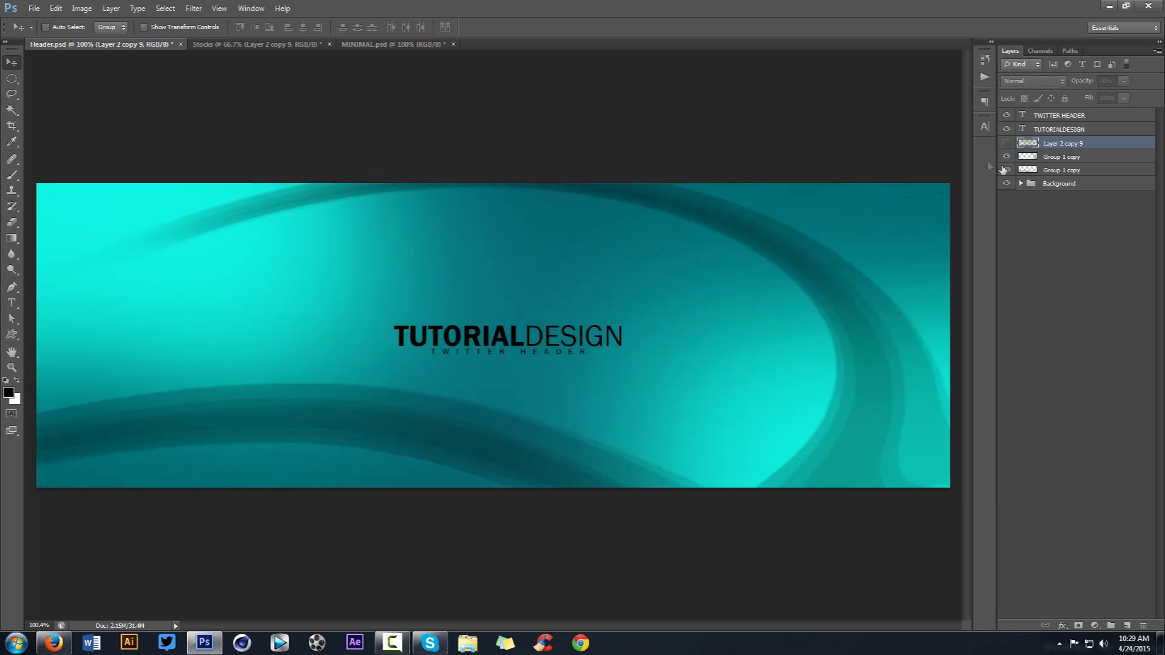
In the Stocks document, hide the merged ellipses and fill a long, thin horizontal rectangle with black on a new layer.
left_click(287, 44)
left_click(1006, 115)
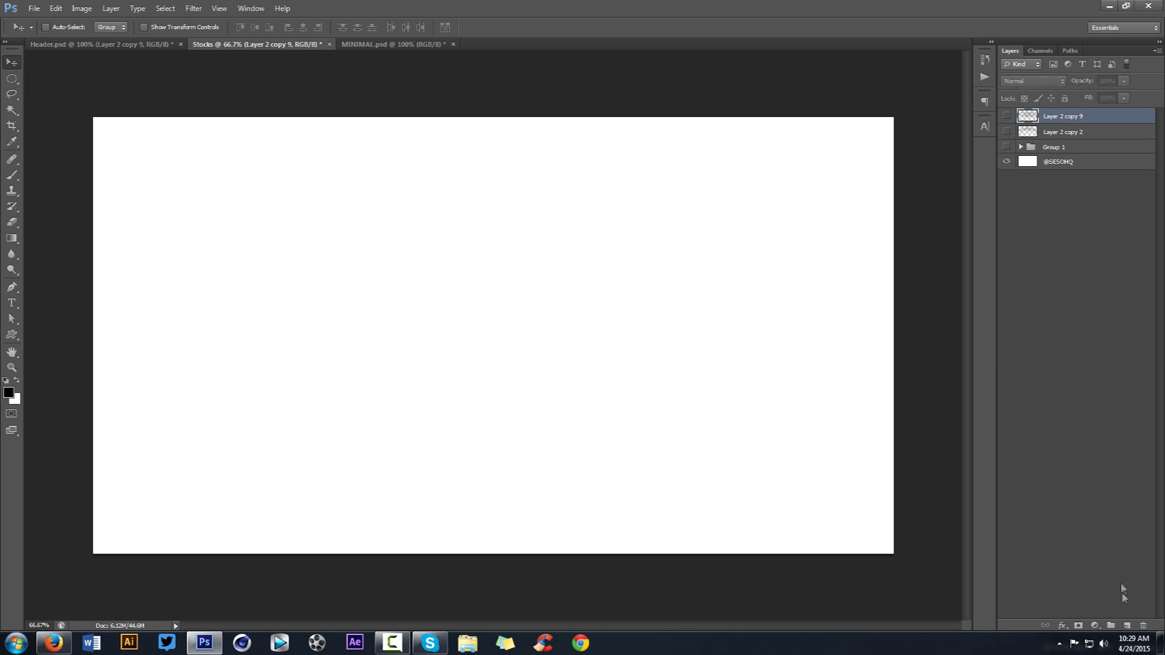
left_click(1127, 625)
key("m")
right_click(10, 79)
left_click(61, 79)
left_click_drag(231, 167, 788, 198)
left_click(759, 195)
left_click_drag(212, 219, 802, 249)
key("alt+BackSpace")
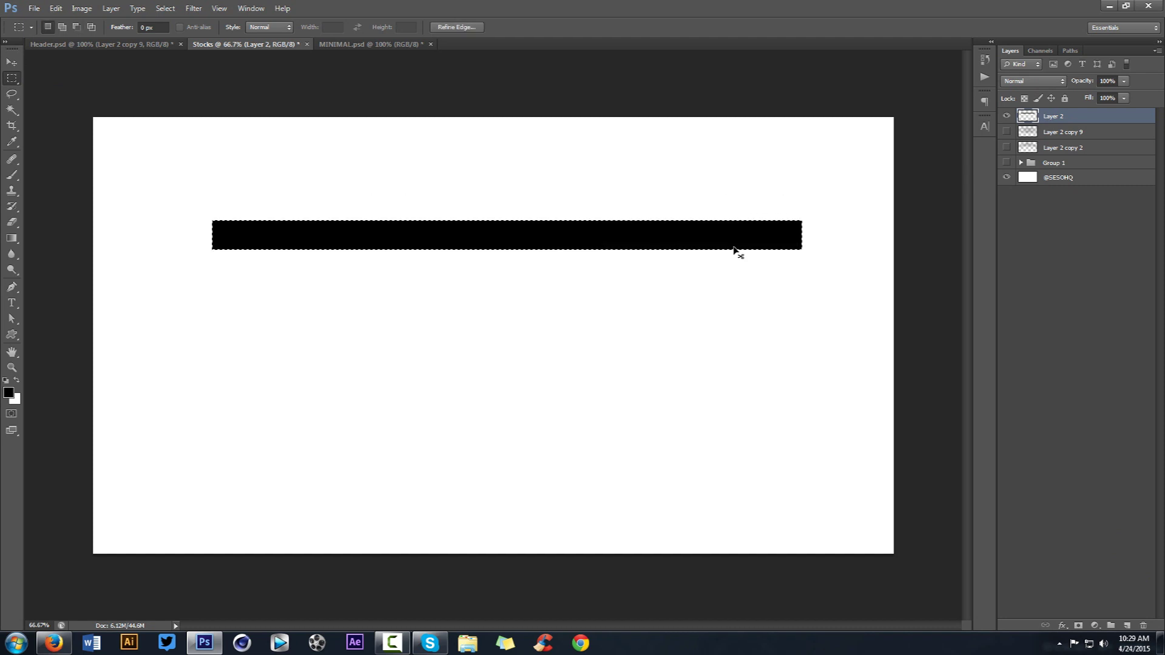
Set the black rectangle's opacity to 20% and stretch it downward to nearly twice its height.
left_click_drag(1098, 100, 1080, 100)
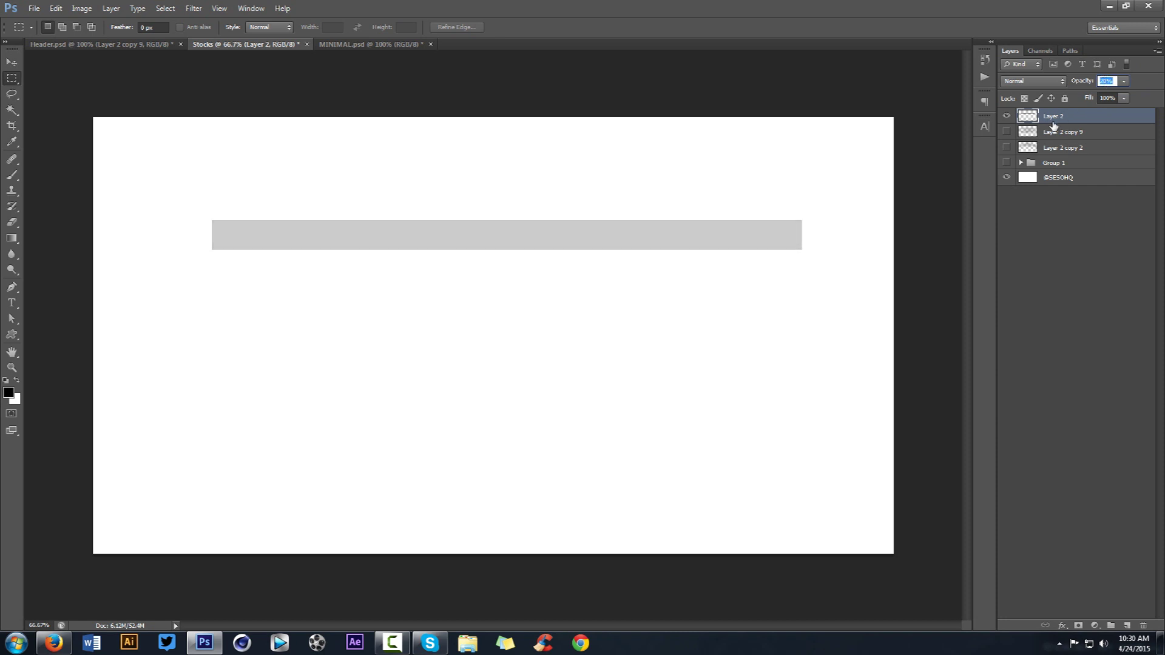
key("ctrl+t")
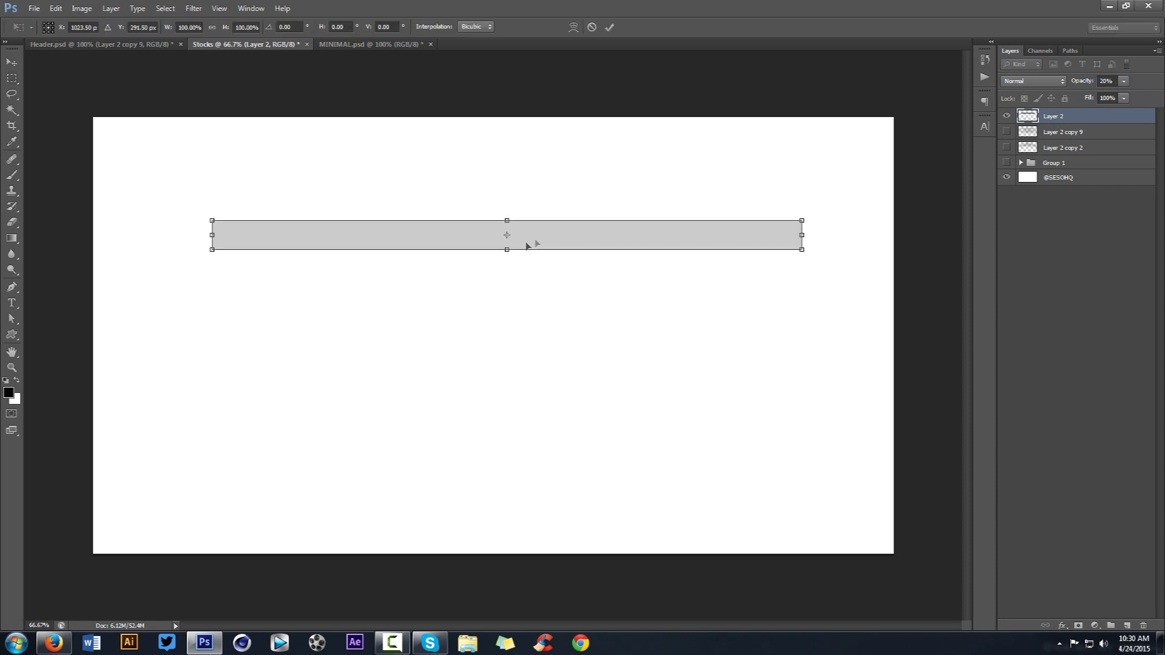
left_click_drag(509, 249, 508, 273)
key("Return")
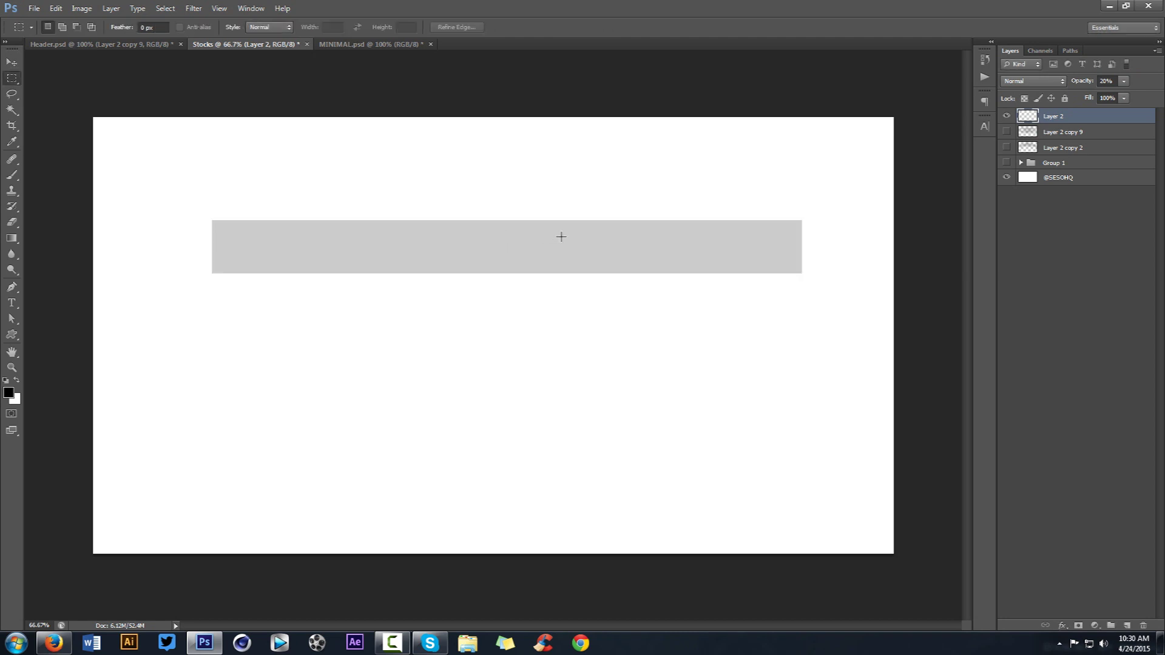
Duplicate the translucent rectangle into six staggered, overlapping bars and merge them into one layer.
left_click_drag(615, 232, 639, 279)
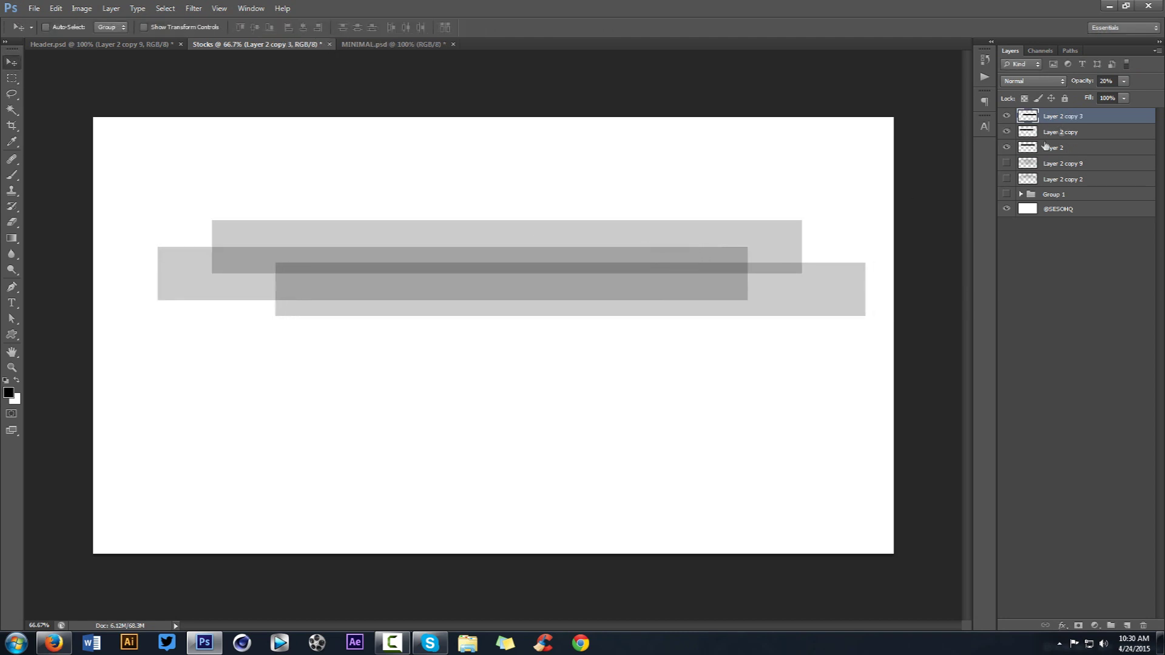
left_click(1052, 149, "shift")
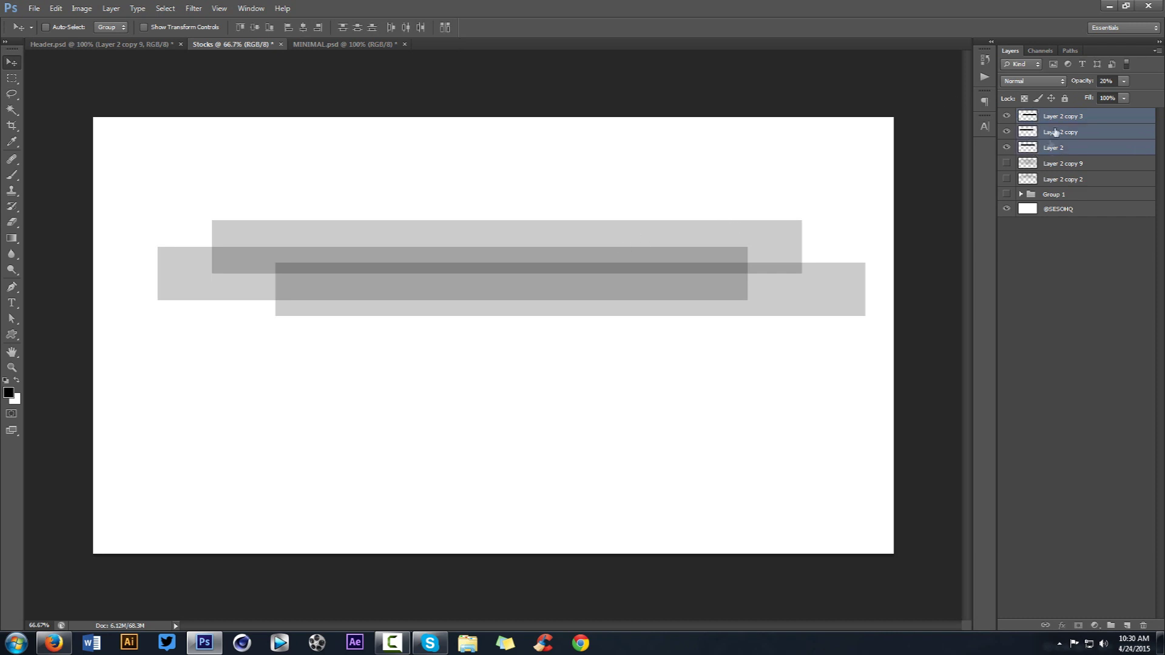
left_click_drag(581, 221, 582, 246)
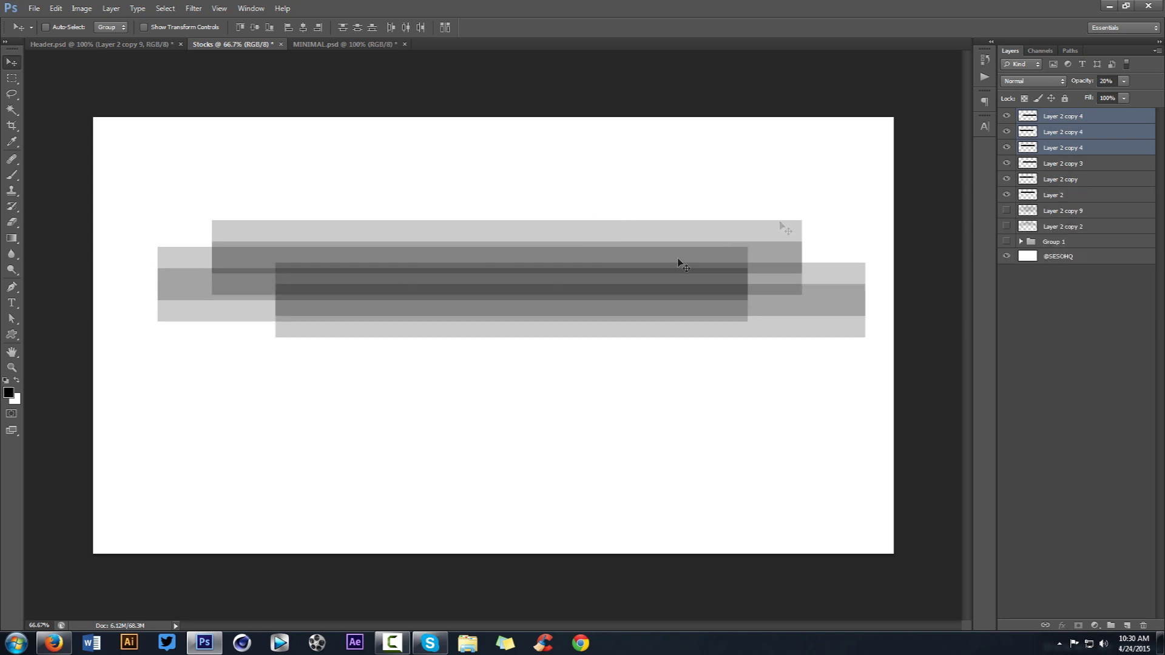
left_click(1053, 124)
left_click(1043, 226, "shift")
left_click(1051, 197, "ctrl")
left_click(1049, 226, "ctrl")
left_click(1052, 211, "ctrl")
left_click(1053, 195, "ctrl")
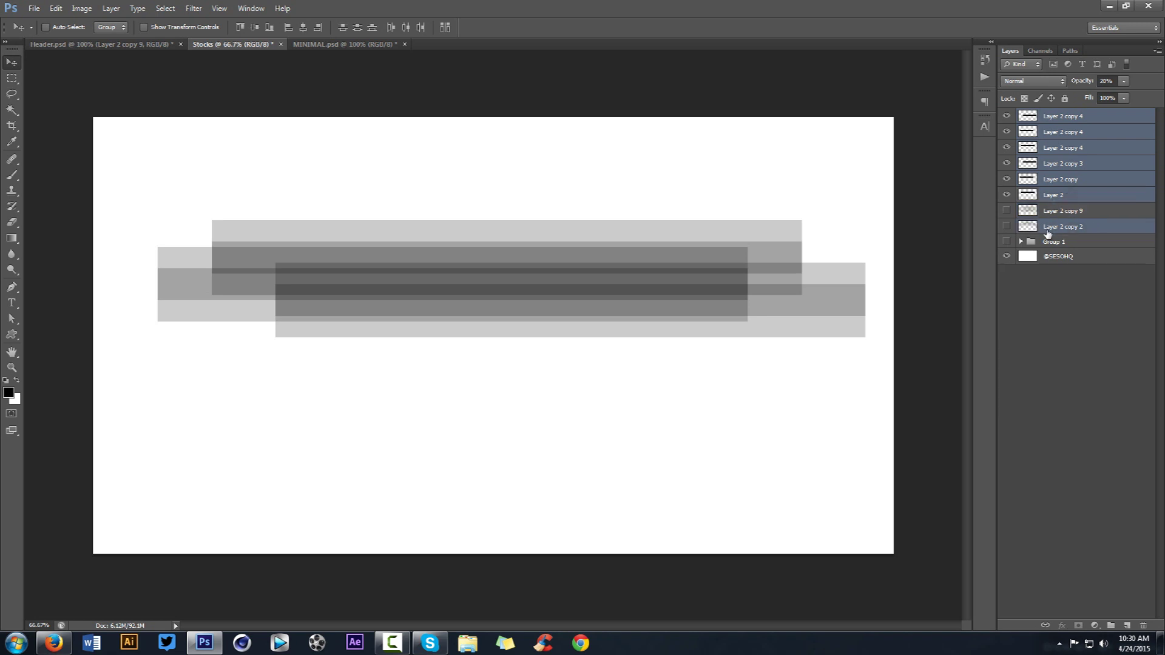
key("ctrl+e")
Flatten the merged bars vertically and widen them past both side edges of the canvas.
key("ctrl+t")
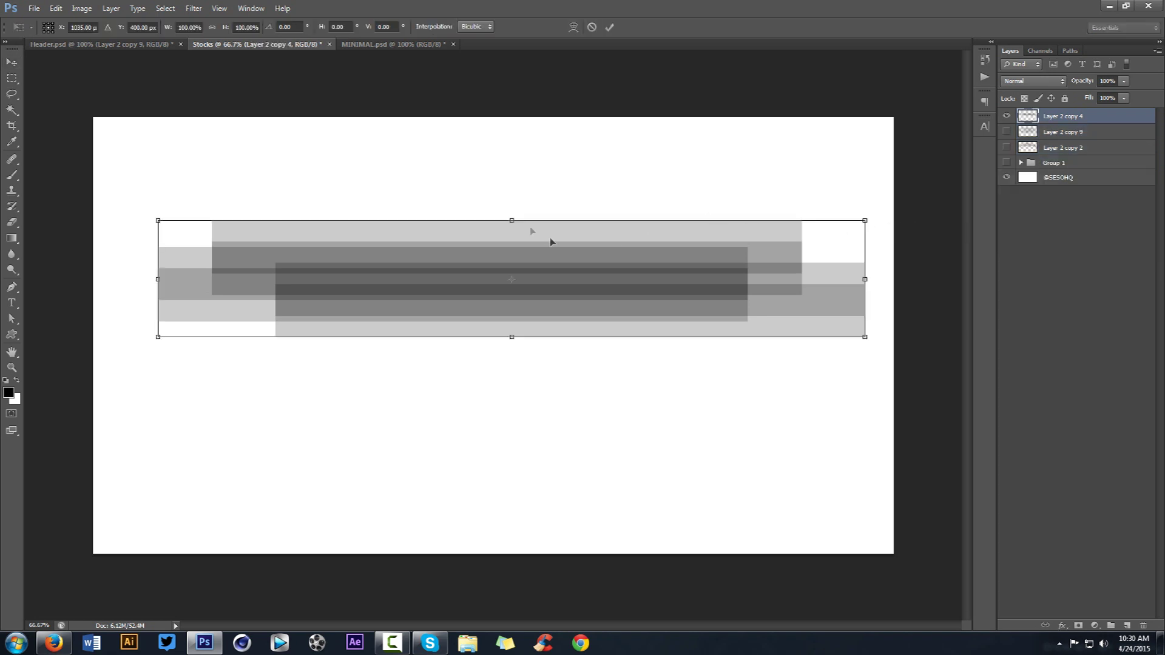
left_click_drag(518, 220, 518, 254)
left_click_drag(159, 295, 42, 296)
left_click_drag(865, 298, 454, 276)
key("Return")
Copy the bars into Header.psd, rotate them diagonally, hide both curved shape layers, and set the bars' opacity to 36%.
left_click_drag(708, 295, 686, 254)
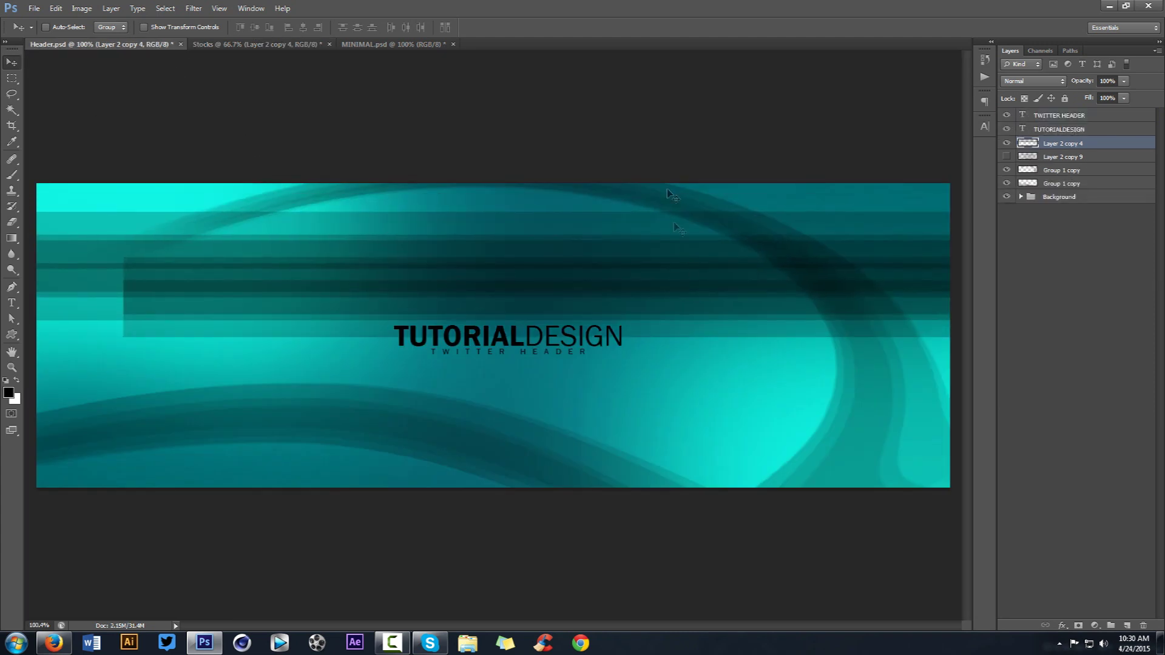
key("ctrl+t")
left_click_drag(575, 135, 825, 306)
key("Return")
left_click(1006, 170)
left_click(1007, 183)
left_click(1123, 81)
left_click_drag(1124, 95, 1084, 98)
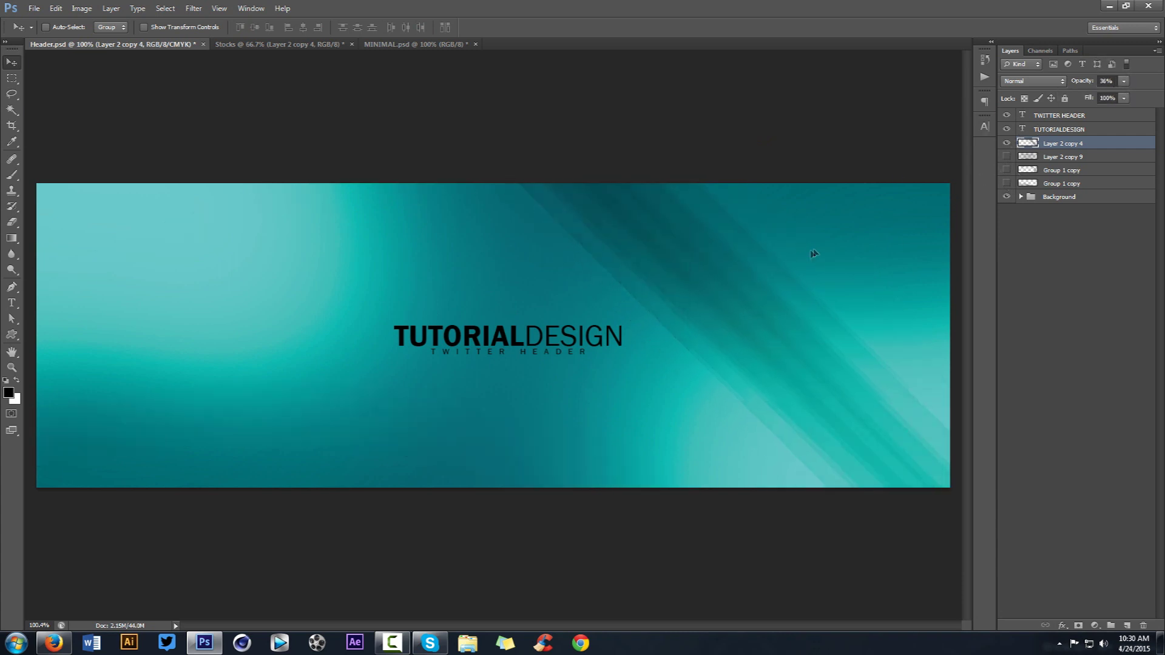
Delete the diagonal bars from Header.psd and show both curved shape layers again.
key("Delete")
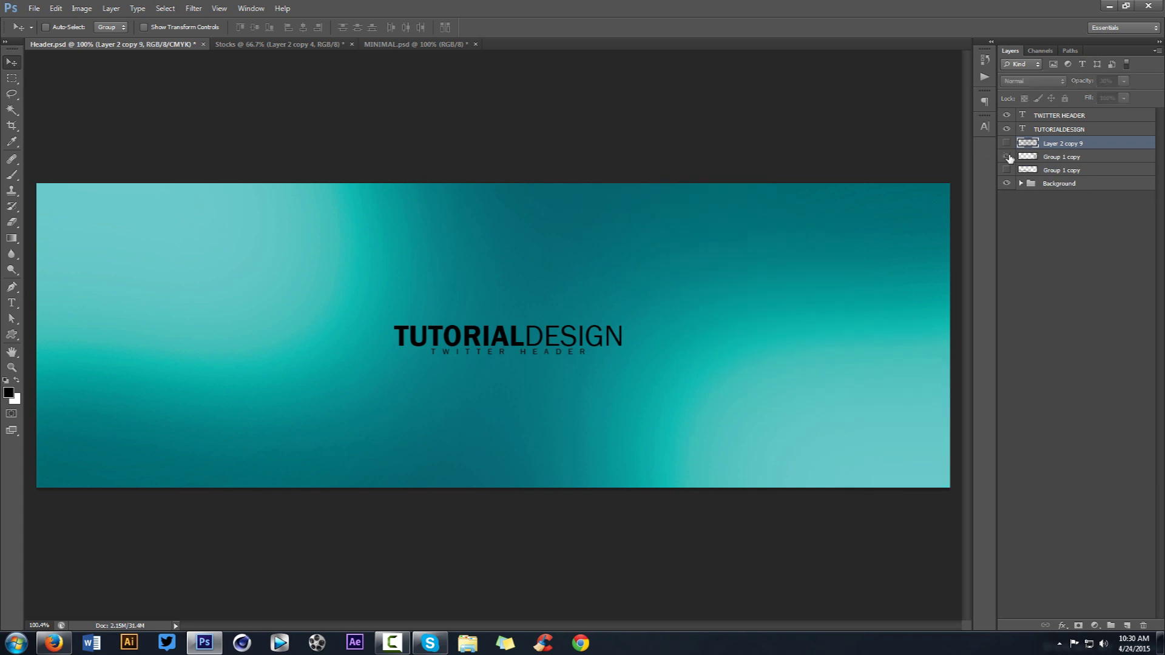
left_click(1006, 156)
left_click(1006, 170)
Open the Liquify filter on the merged bars in the Stocks document.
left_click(290, 47)
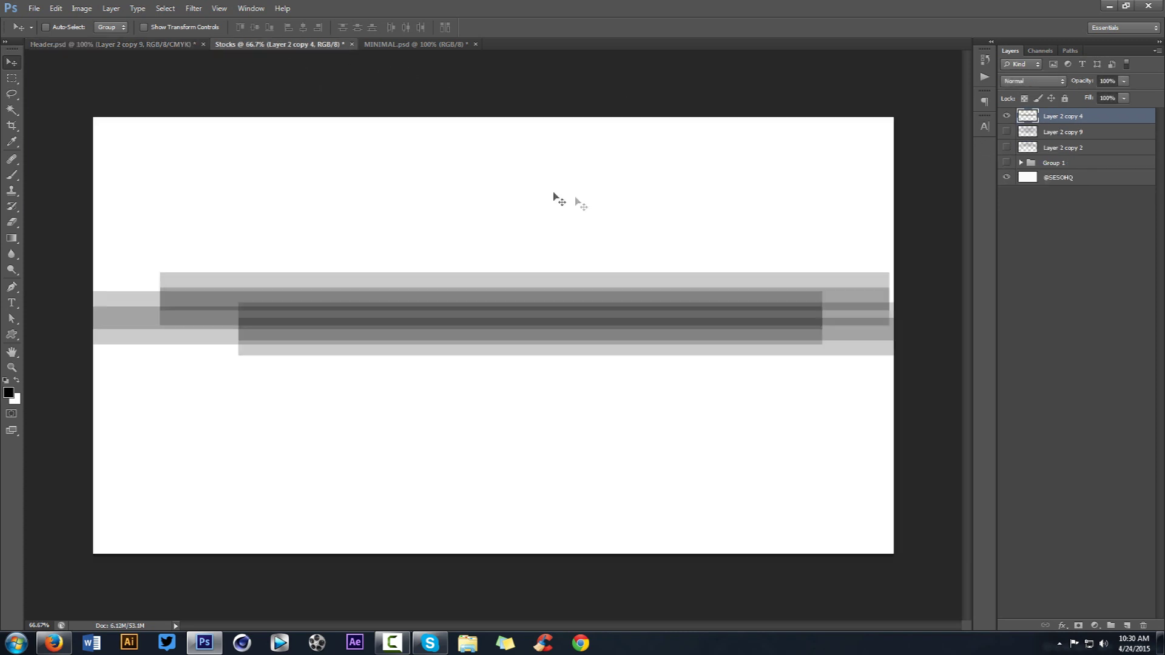
left_click(165, 8)
mouse_move(197, 9)
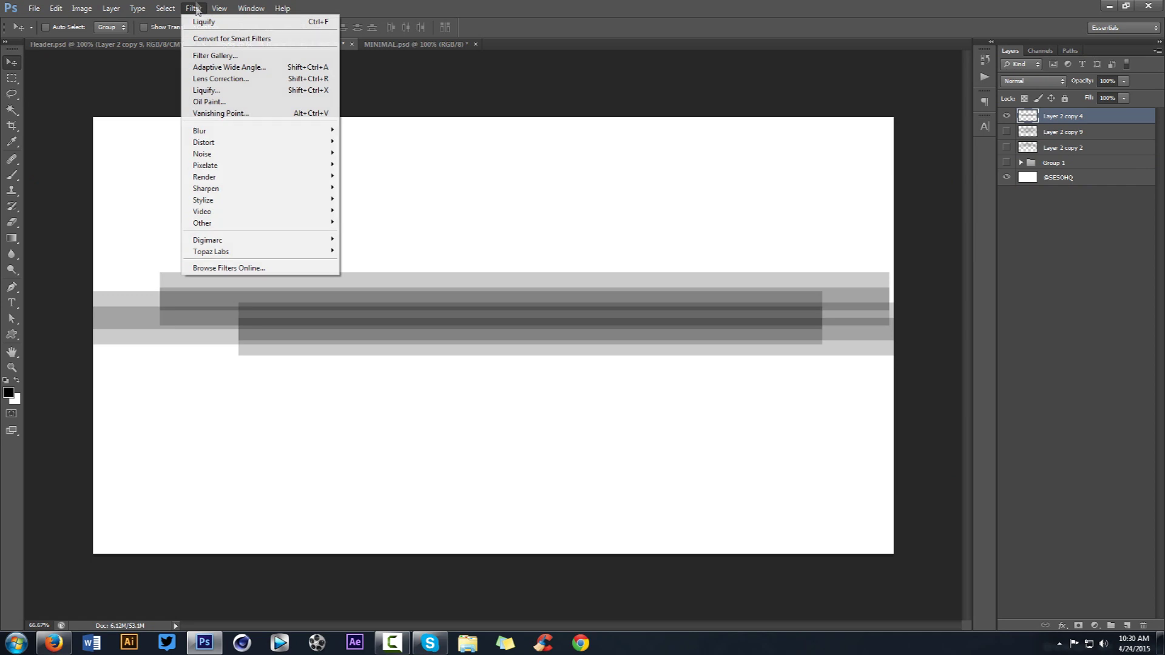
left_click(206, 90)
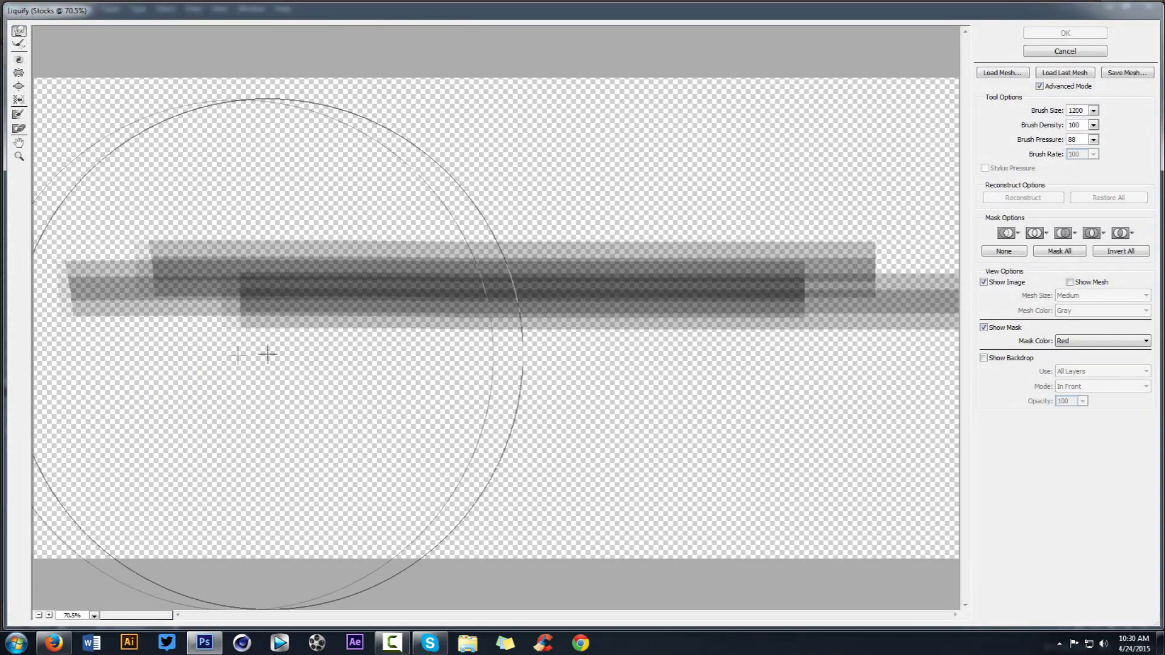
Try bending the bars with broad Forward Warp strokes at brush size 1200, undoing each attempt.
mouse_move(267, 354)
left_mouse_down()
mouse_move(615, 329)
mouse_move(892, 239)
left_mouse_up()
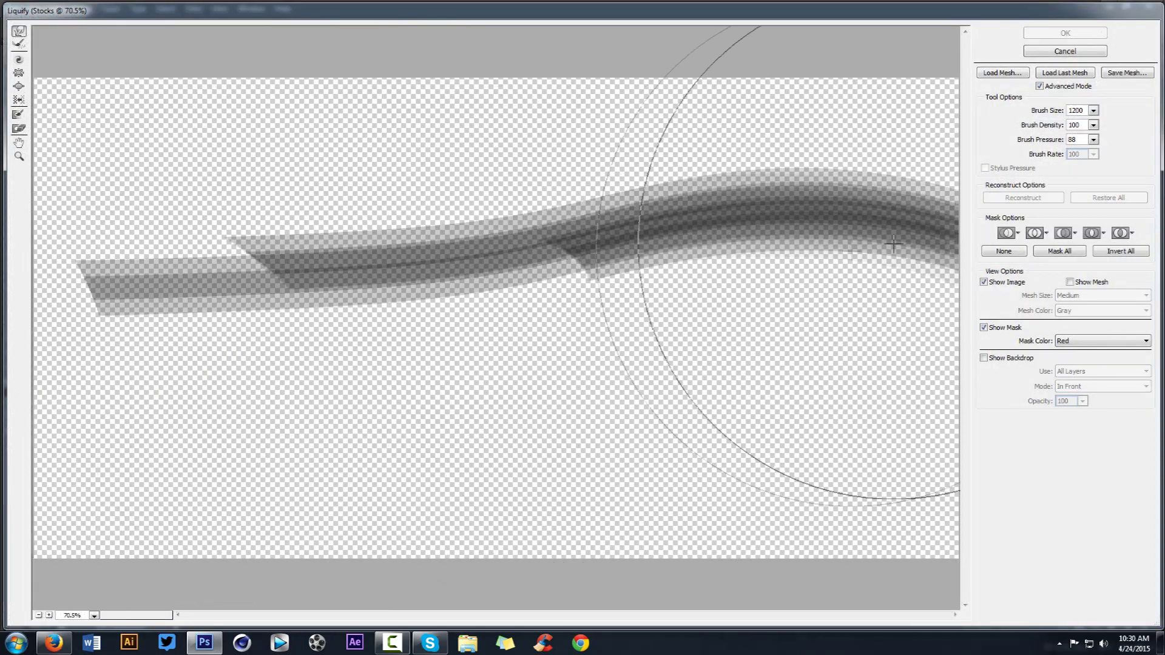
key("ctrl+z")
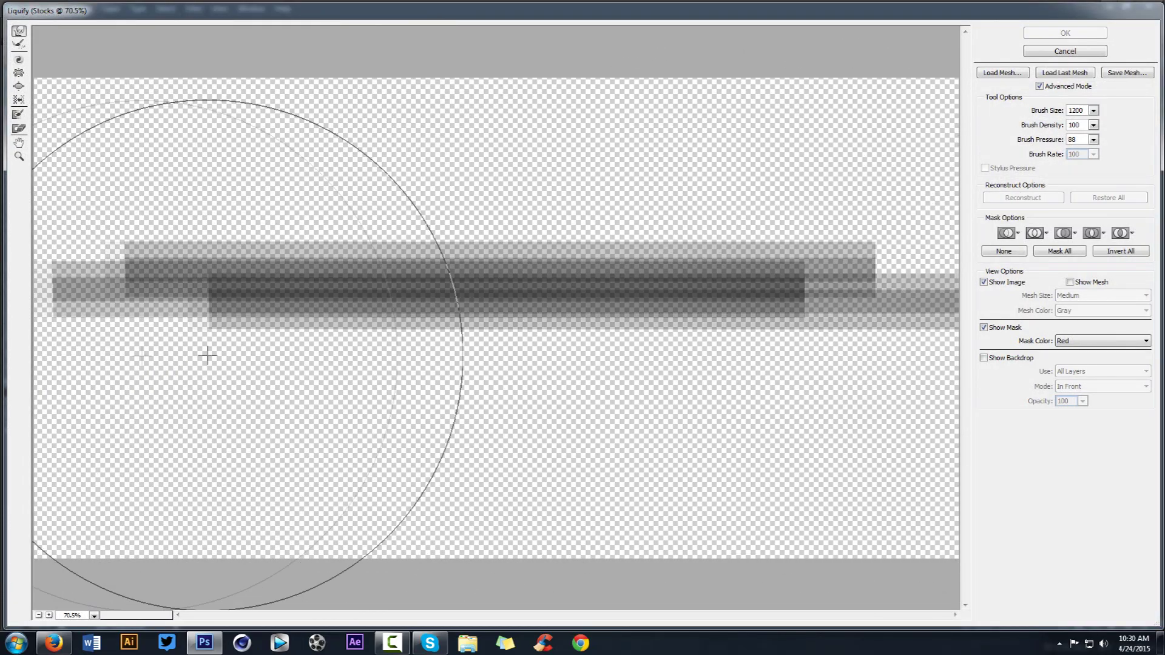
left_click_drag(203, 352, 880, 261)
key("ctrl+z")
mouse_move(177, 383)
left_mouse_down()
mouse_move(645, 231)
mouse_move(995, 146)
left_mouse_up()
key("ctrl+z")
Swell both halves of the bars with the Bloat tool at brush size 1200 and apply Liquify.
left_click(19, 73)
left_click(19, 87)
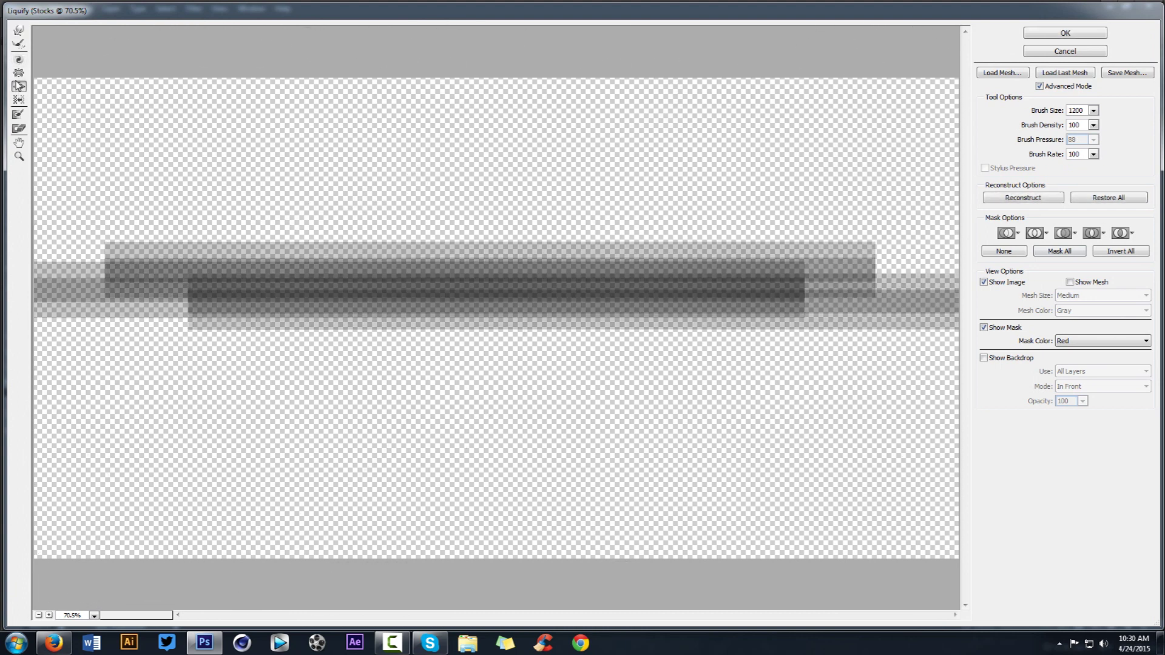
left_click_drag(167, 260, 209, 276)
left_click_drag(781, 271, 782, 273)
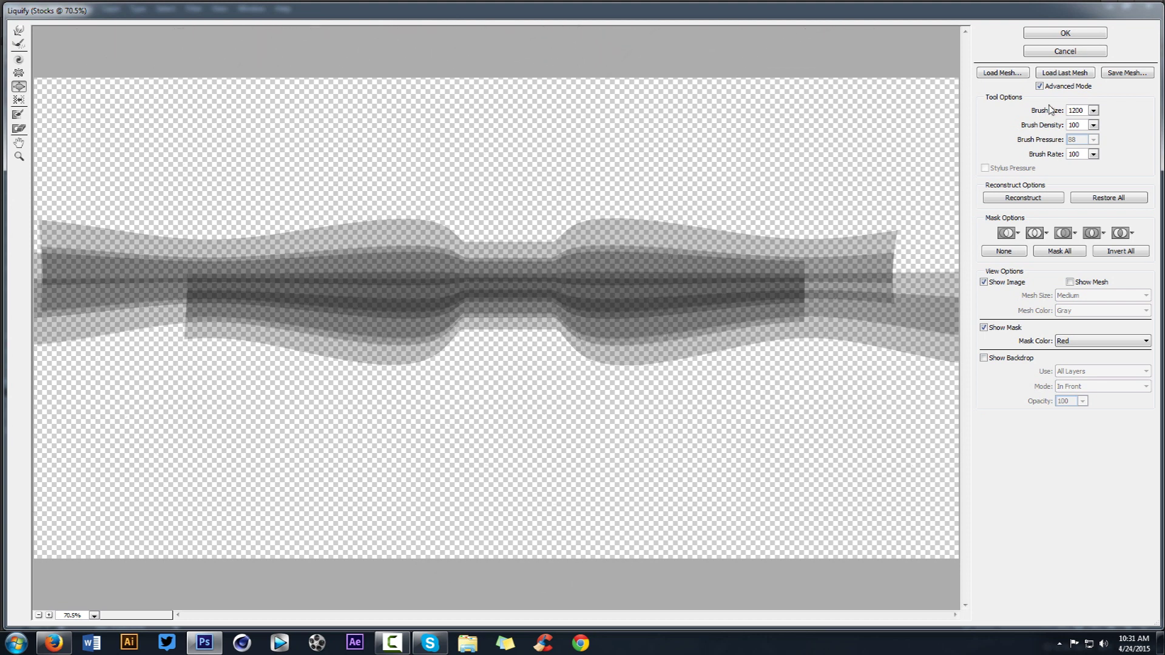
left_click(1045, 35)
Copy the liquified bars into Header.psd, rotate them diagonally, and place them across the header's lower-left area.
mouse_move(635, 270)
left_mouse_down()
mouse_move(642, 297)
mouse_move(621, 282)
mouse_move(672, 313)
mouse_move(180, 40)
mouse_move(320, 237)
mouse_move(631, 344)
mouse_move(718, 352)
left_mouse_up()
key("ctrl+t")
left_click_drag(655, 230, 807, 336)
key("Return")
left_click_drag(657, 359, 540, 380)
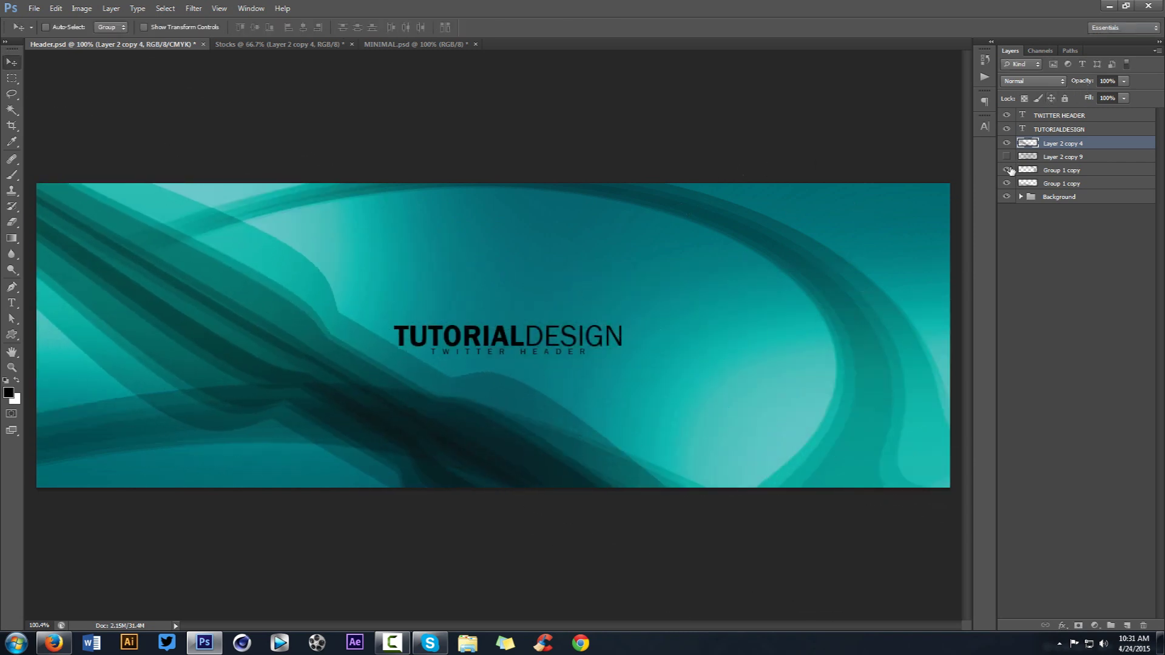
Set the liquified bars' opacity to 40%, hide the lower curved shape, and keep the large oval curve visible.
left_click(1006, 169)
left_click(1006, 183)
left_click(1124, 81)
left_click_drag(1098, 95, 1086, 95)
left_click_drag(737, 274, 741, 273)
left_click(1010, 171)
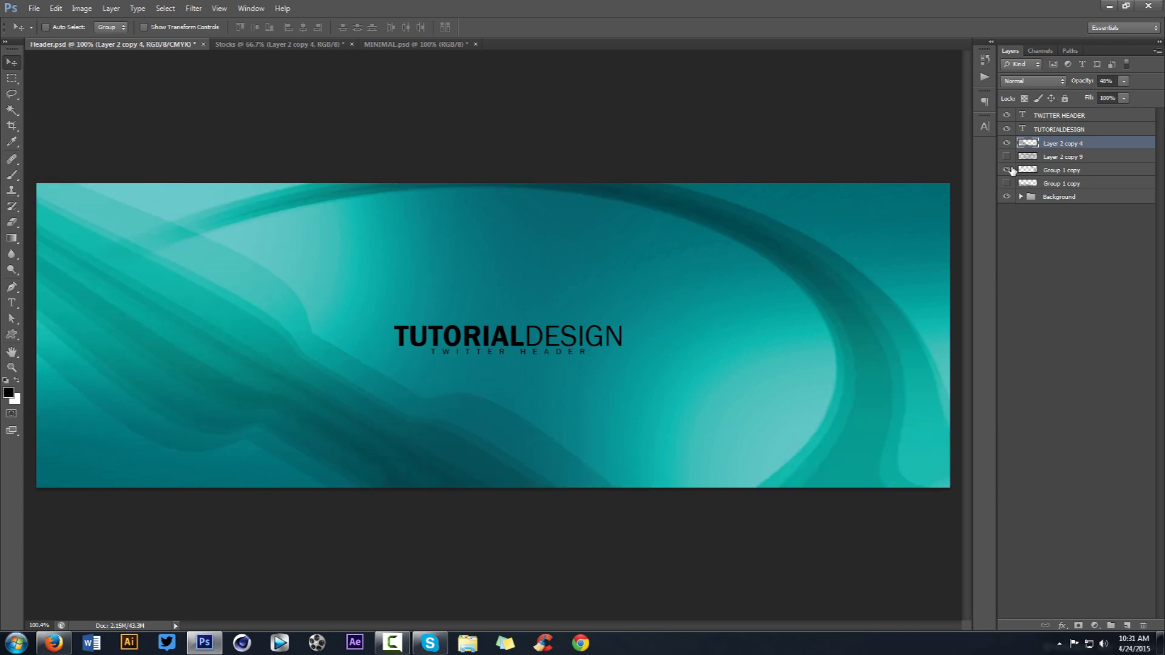
Add a new layer above the text and dab a soft white highlight at the header's top center with a 1578 px brush.
key("alt+period")
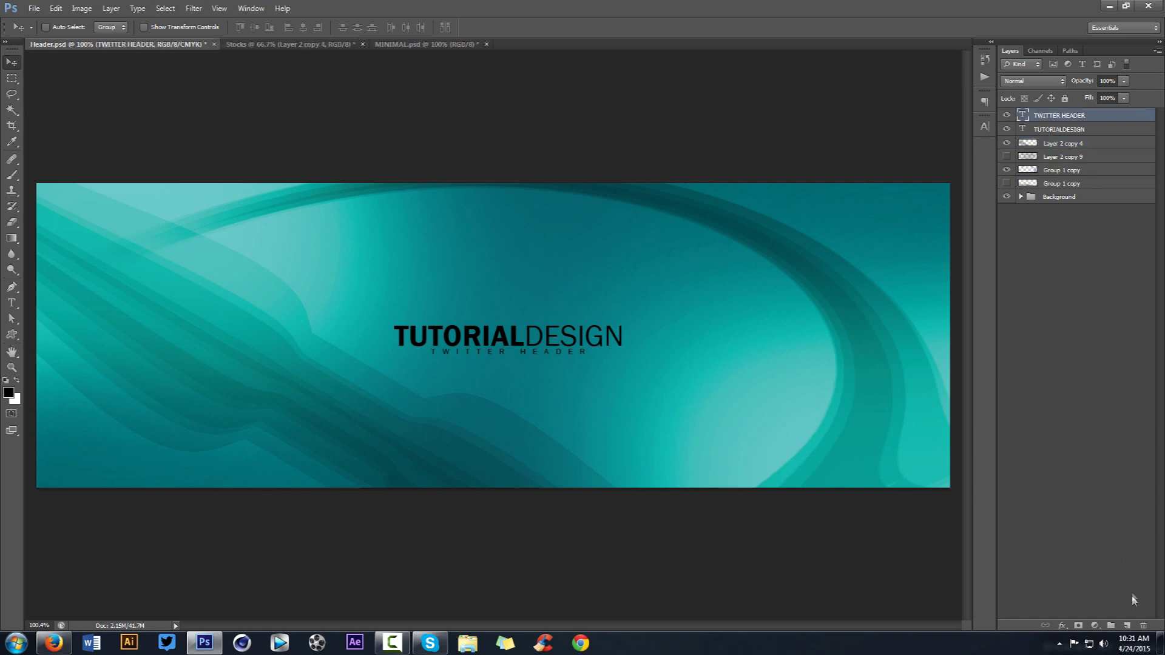
left_click(1124, 624)
key("b")
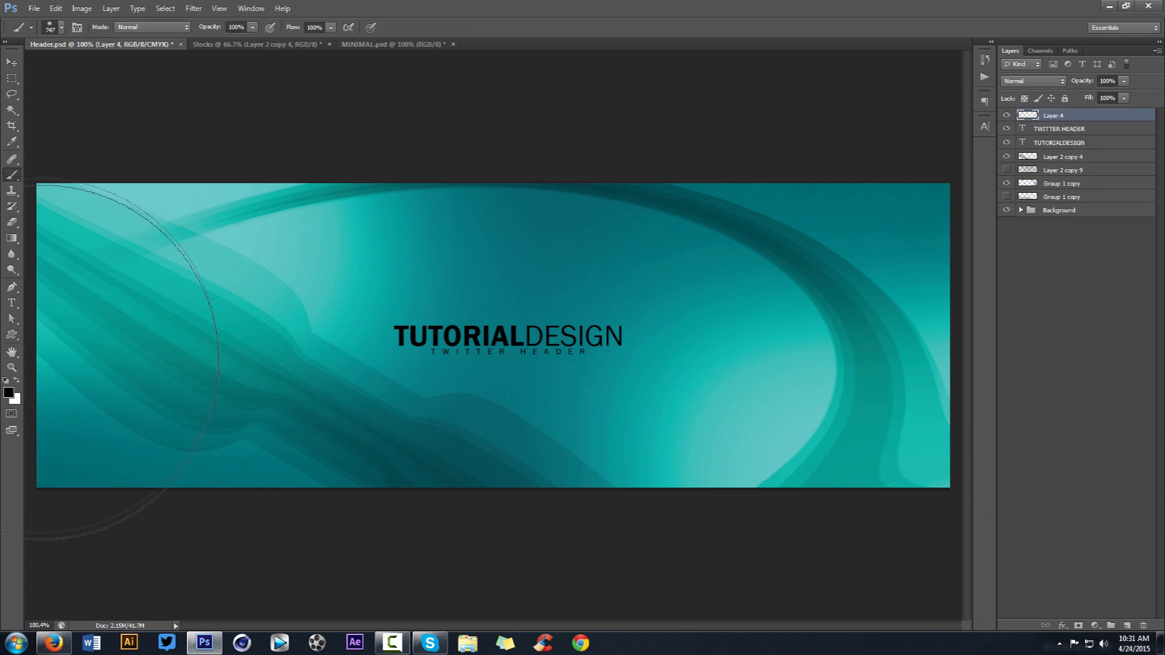
key("x")
left_click_drag(493, 249, 540, 272)
scroll(480, 260, "down", 3)
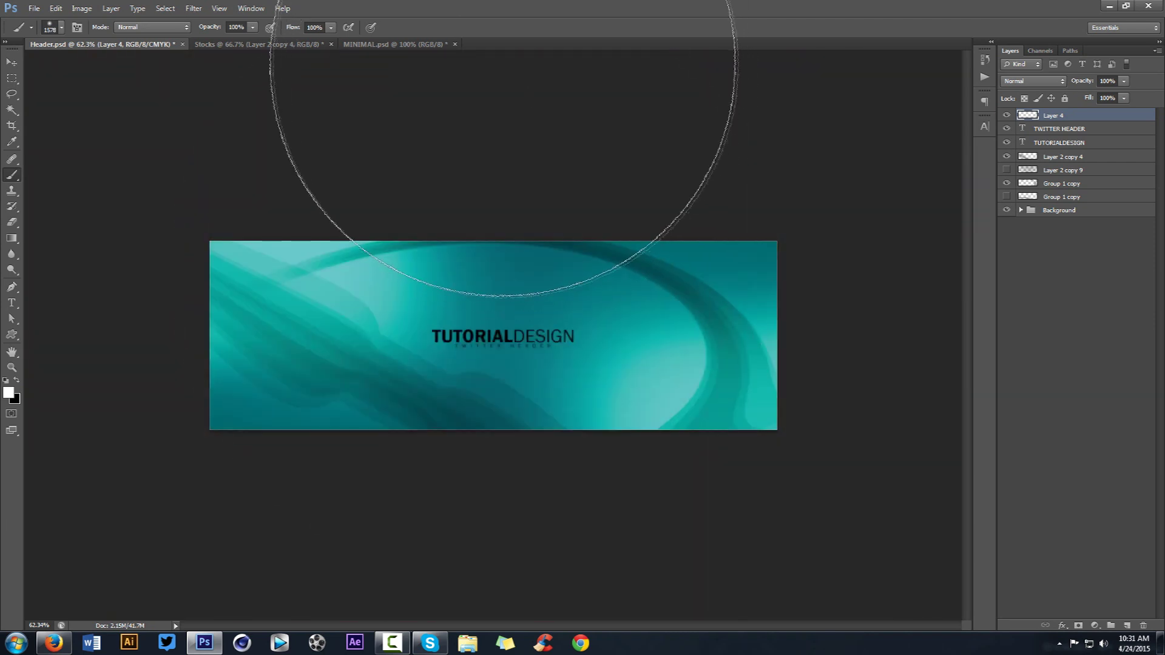
left_click(518, 248)
scroll(517, 248, "up", 5)
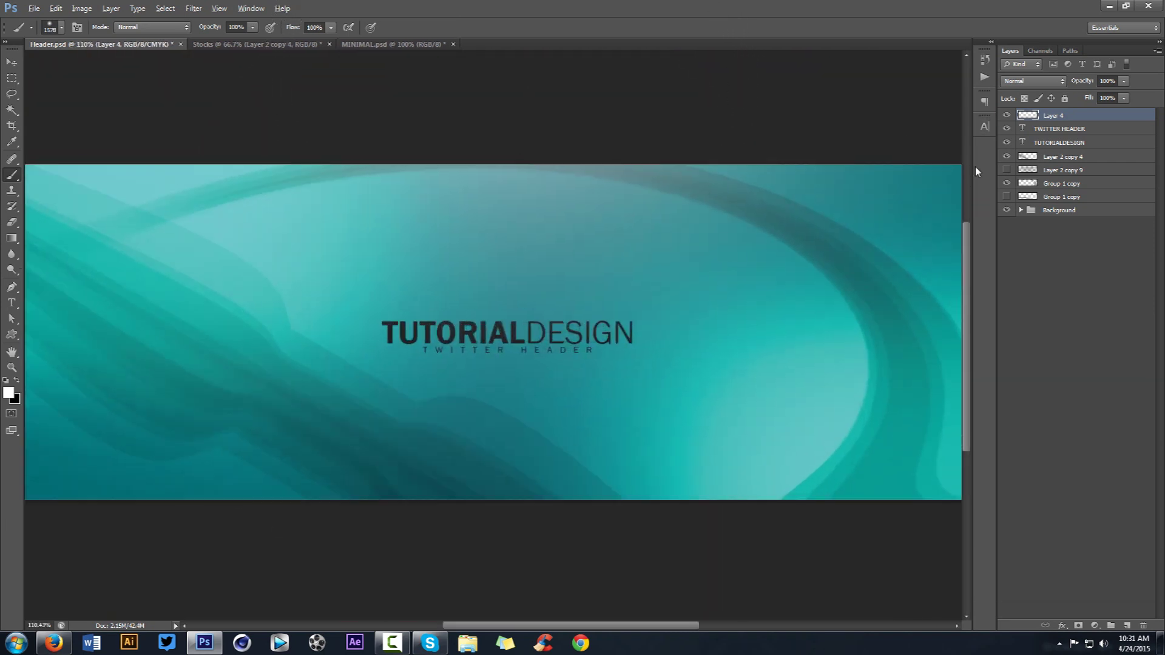
Set the white highlight layer's opacity to 63%.
left_click(1124, 81)
left_click_drag(1124, 97, 1103, 97)
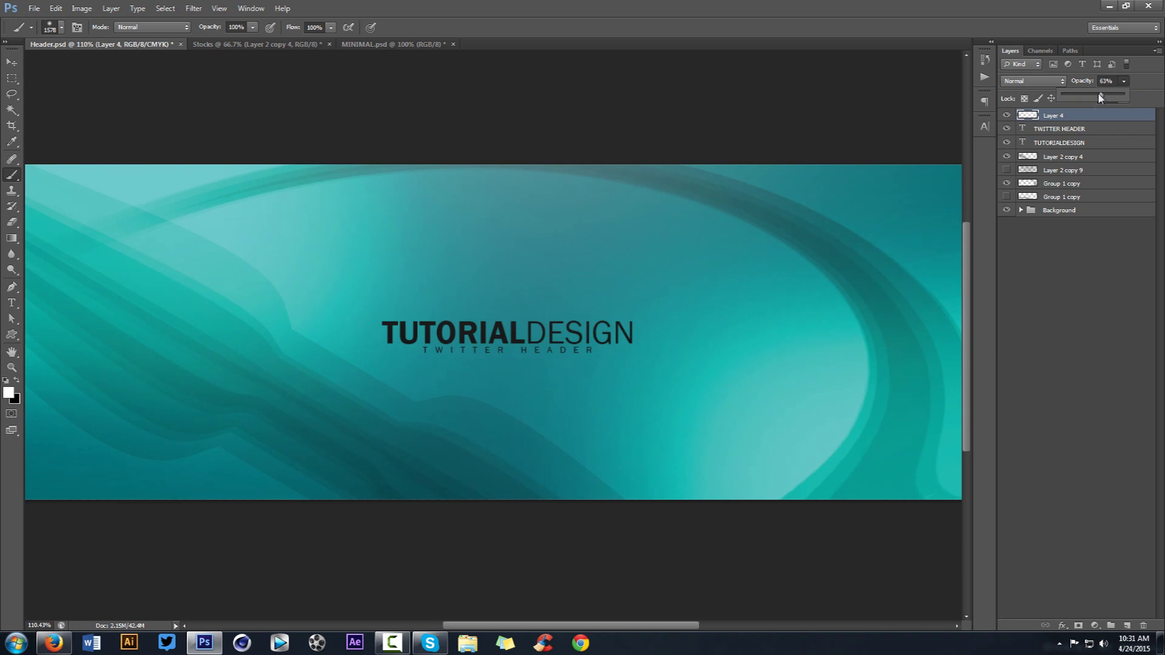
key("v")
scroll(723, 198, "down", 2)
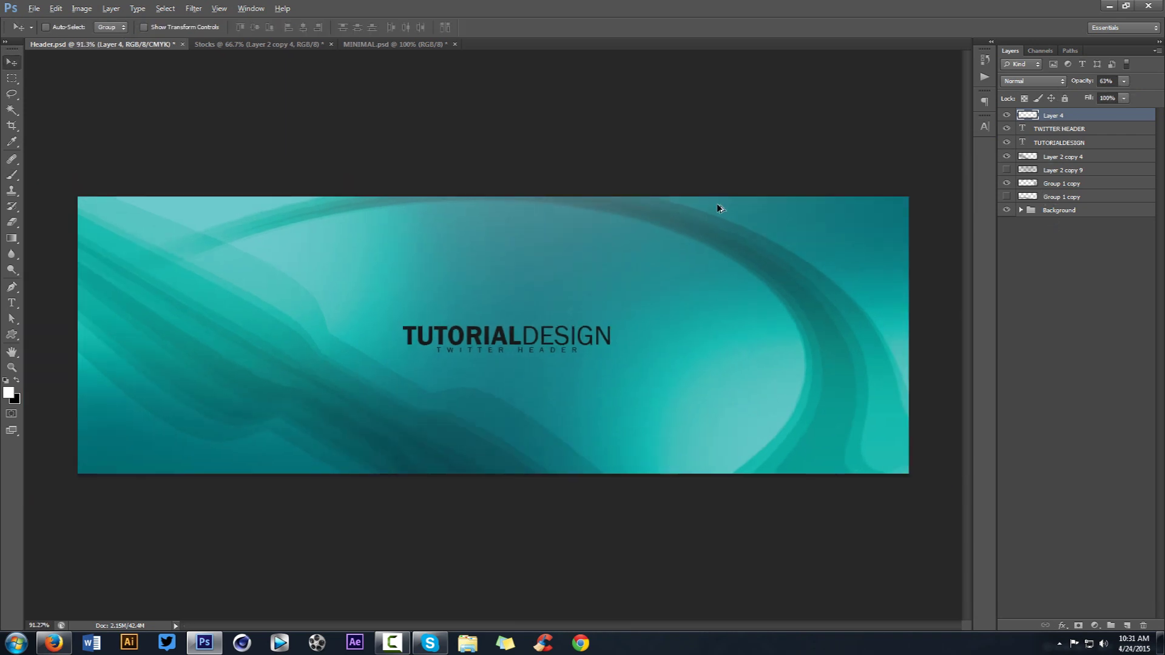
scroll(719, 208, "up", 1)
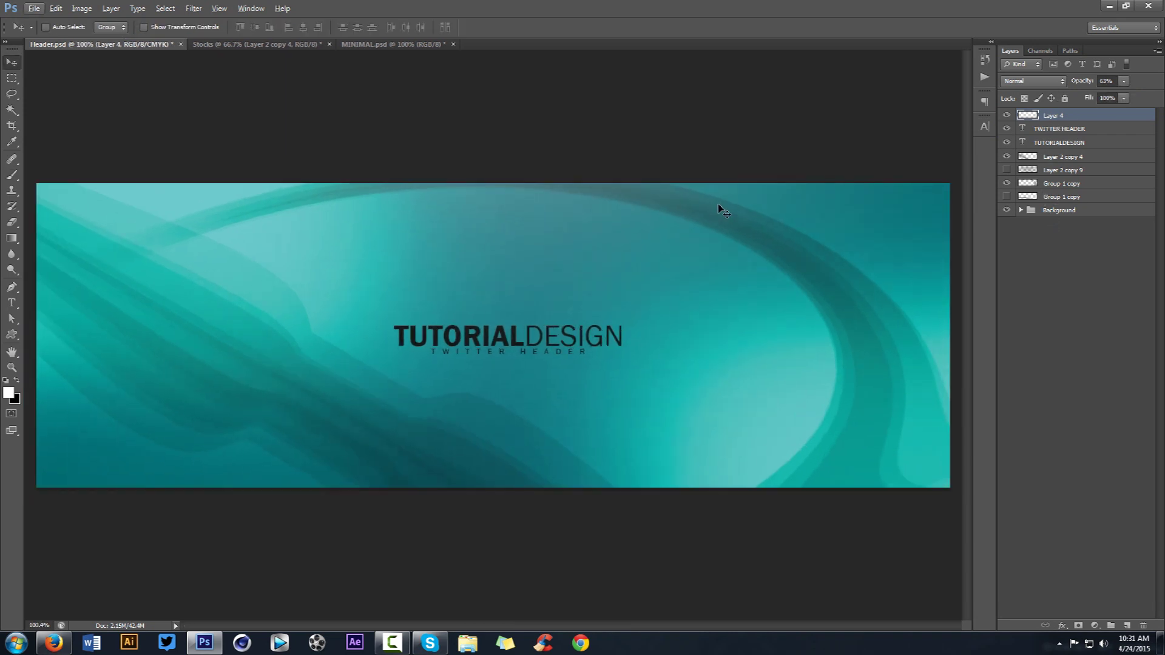
View the MINIMAL.psd example header and switch to Firefox to browse the SesOHQ product listings on Sellfy.
left_click(364, 44)
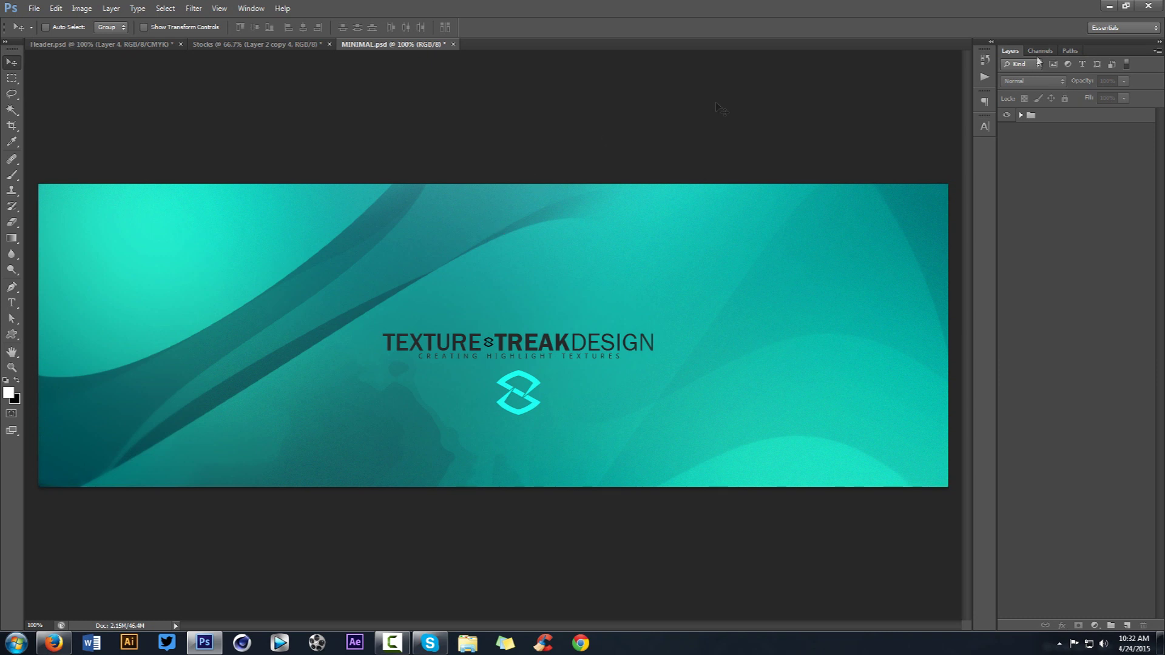
key("alt+Tab")
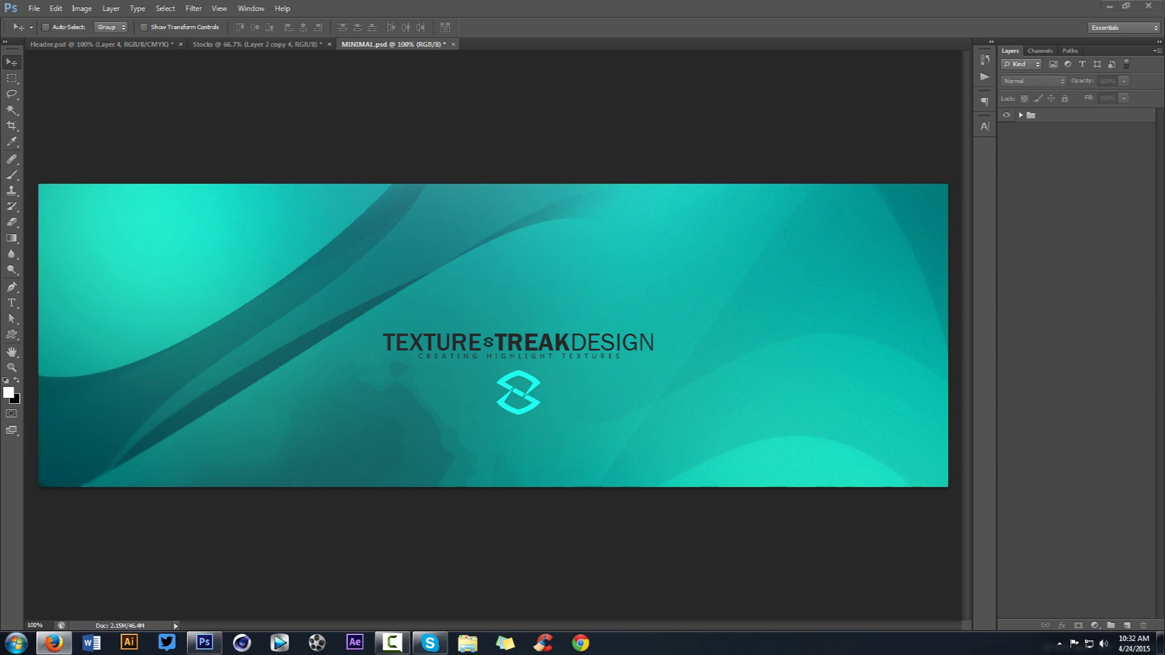
left_click_drag(1160, 57, 235, 49)
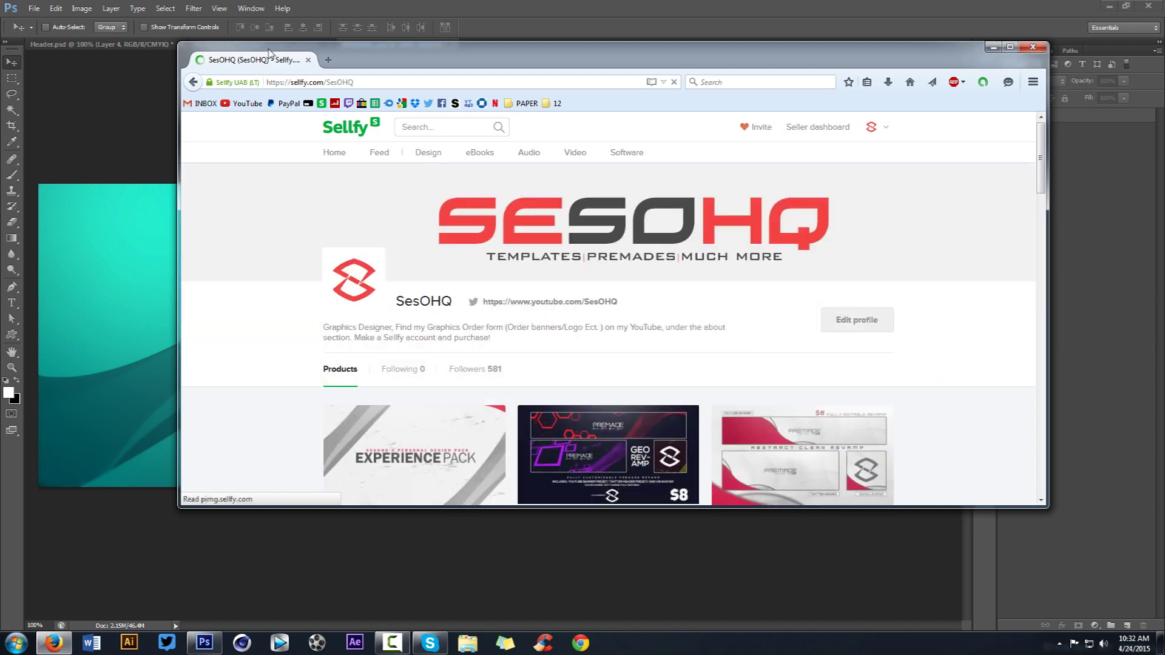
left_click_drag(430, 53, 421, 5)
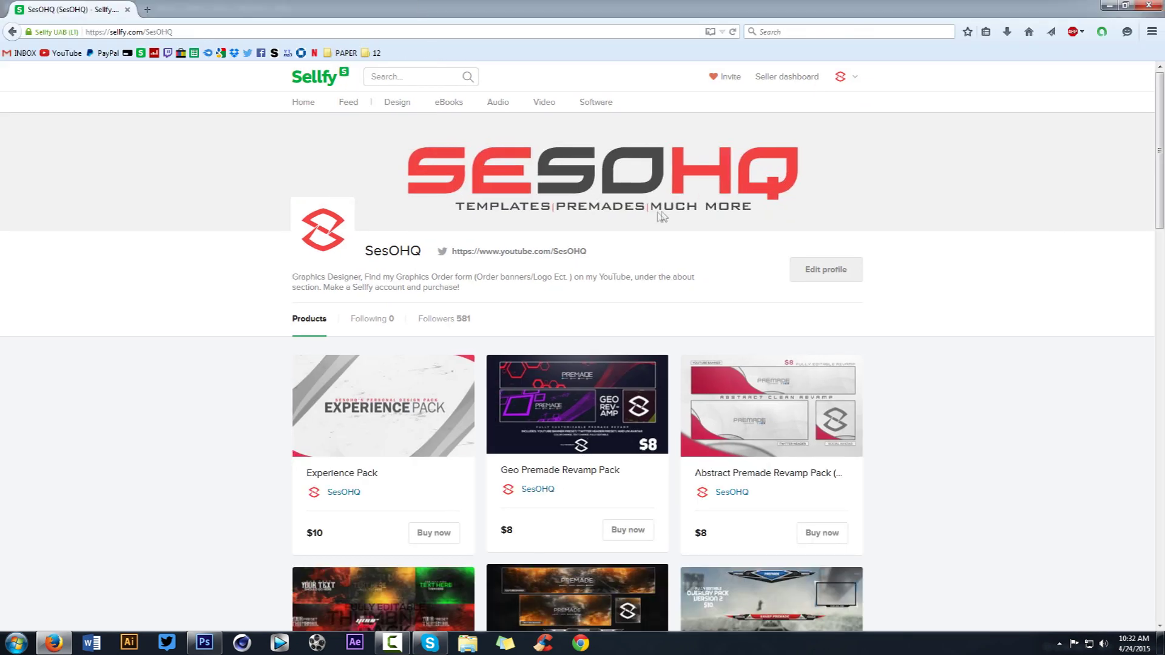
scroll(648, 203, "down", 2)
scroll(648, 203, "down", 7)
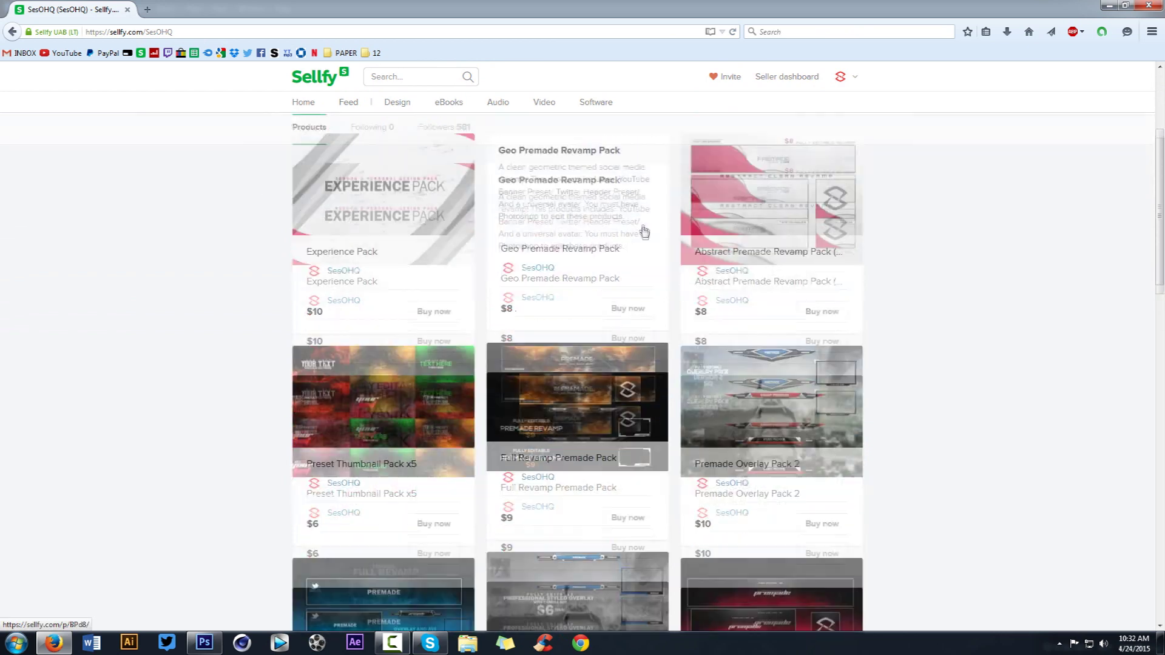
scroll(645, 229, "down", 14)
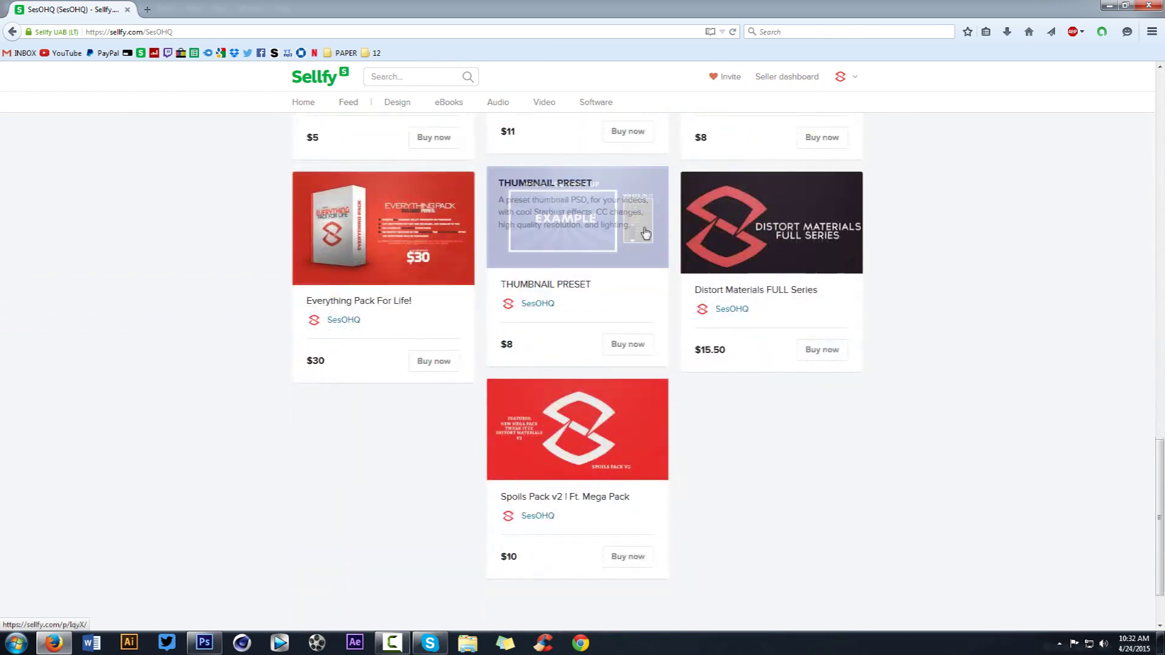
scroll(898, 312, "up", 15)
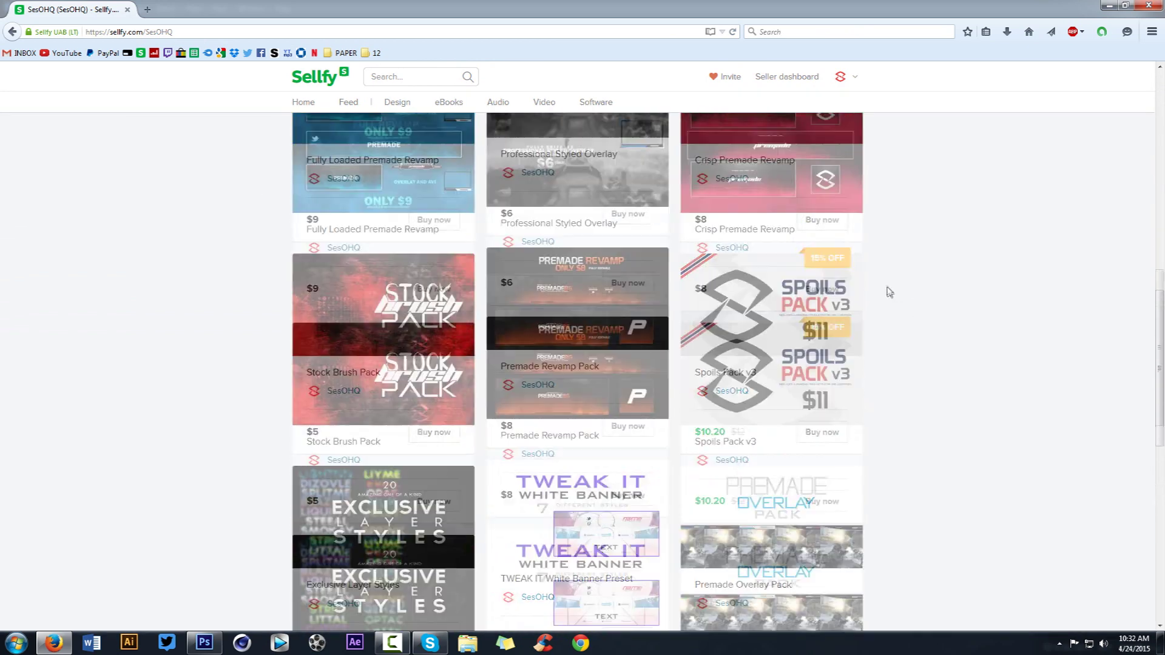
scroll(881, 276, "up", 5)
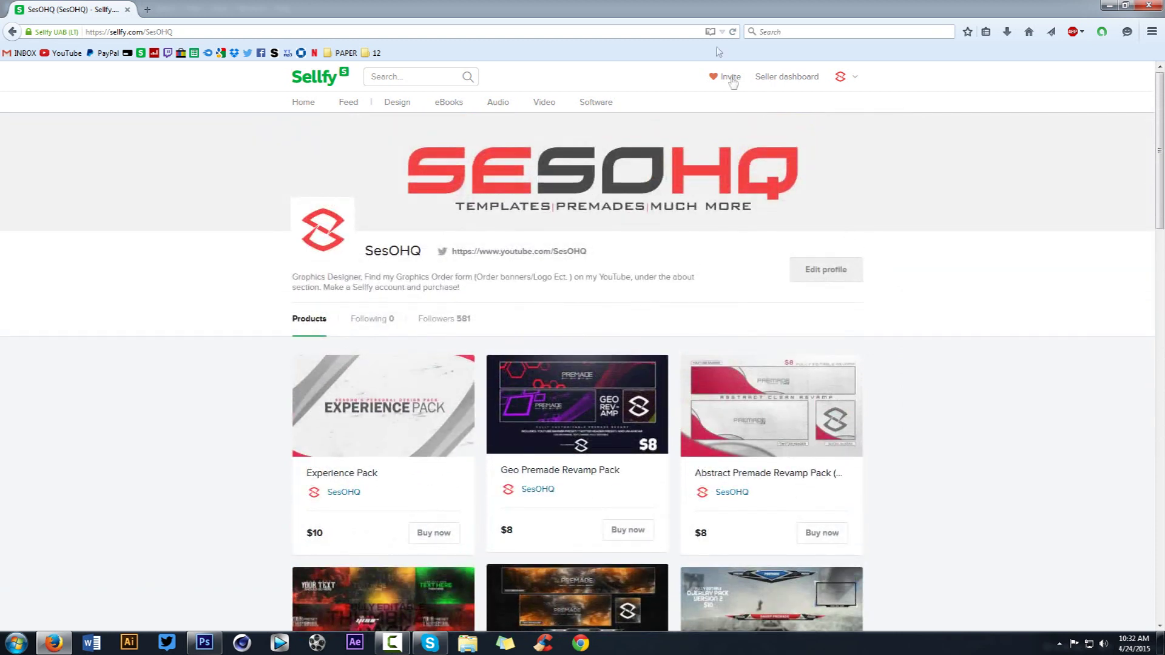